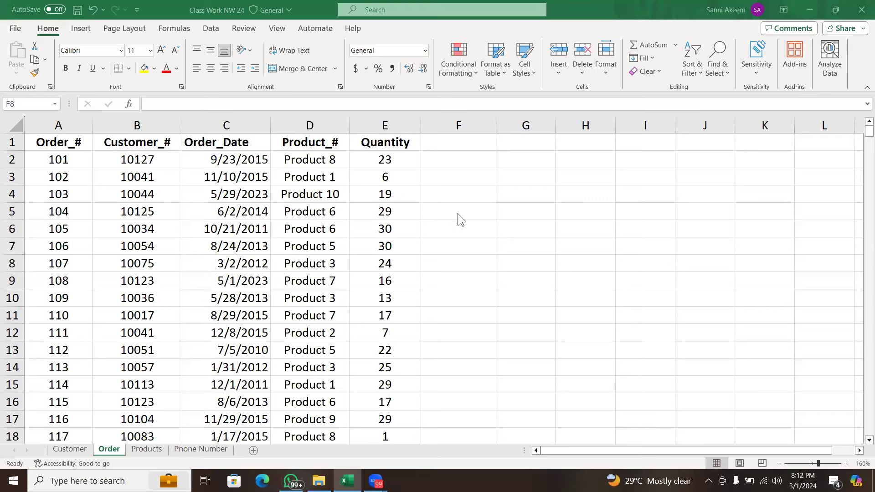
- Review the Order_Date, Product_# and Quantity columns of the Order sheet by selecting each in turn
click(450, 163)
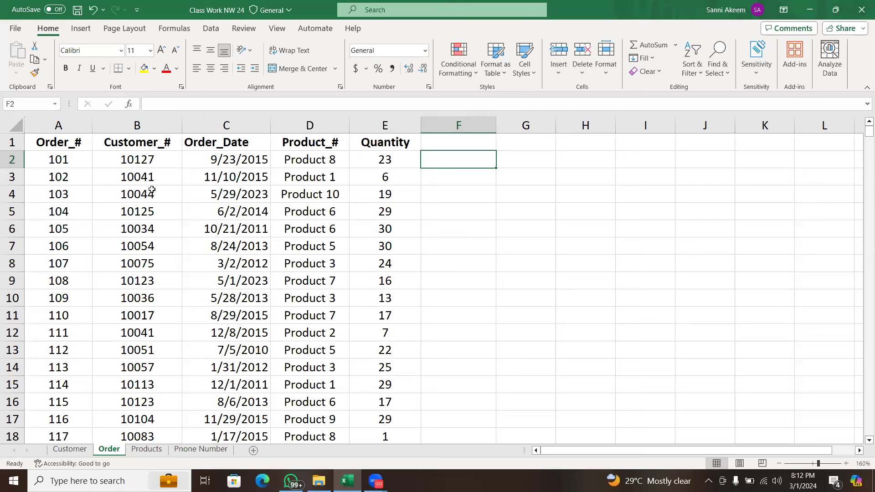
click(227, 125)
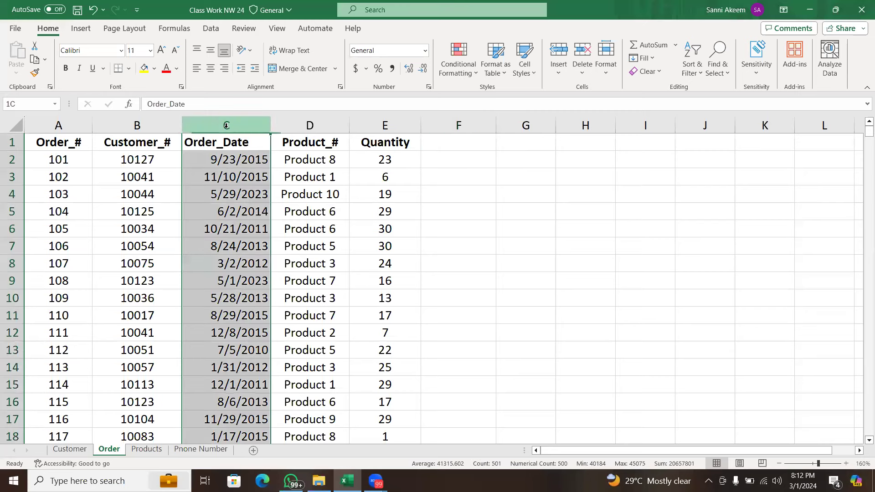
click(311, 125)
click(376, 124)
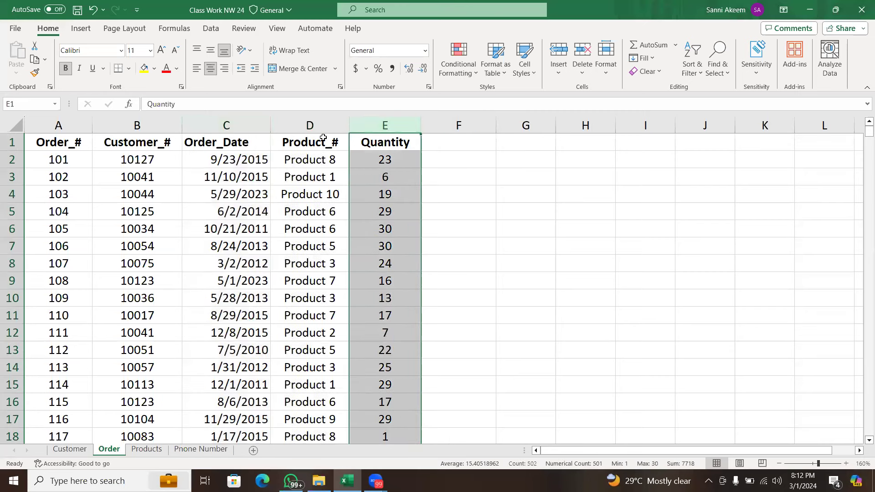
click(313, 124)
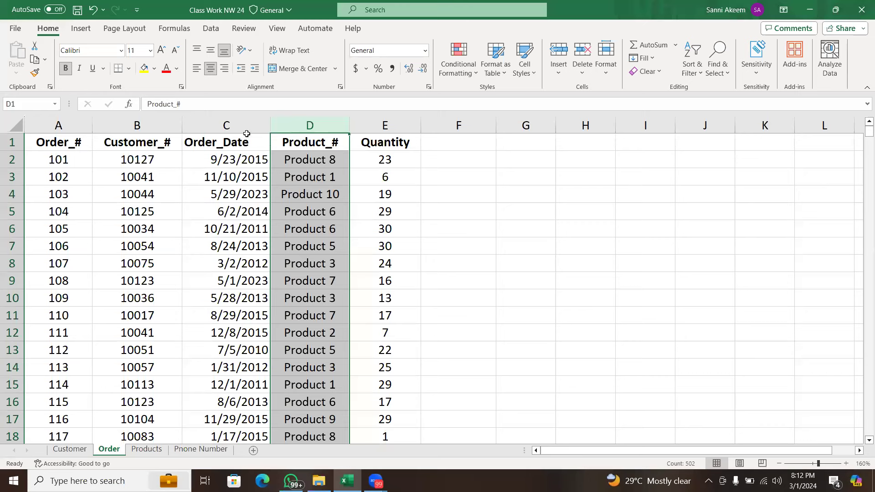
click(214, 132)
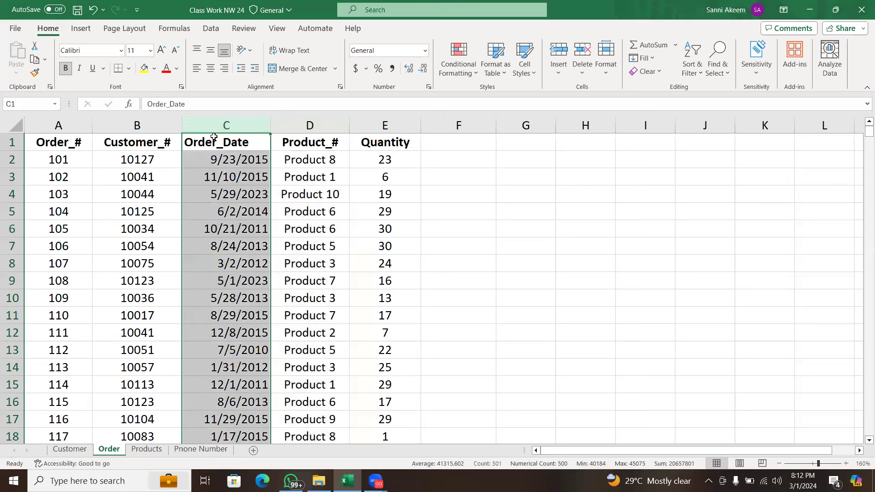
click(395, 128)
click(341, 126)
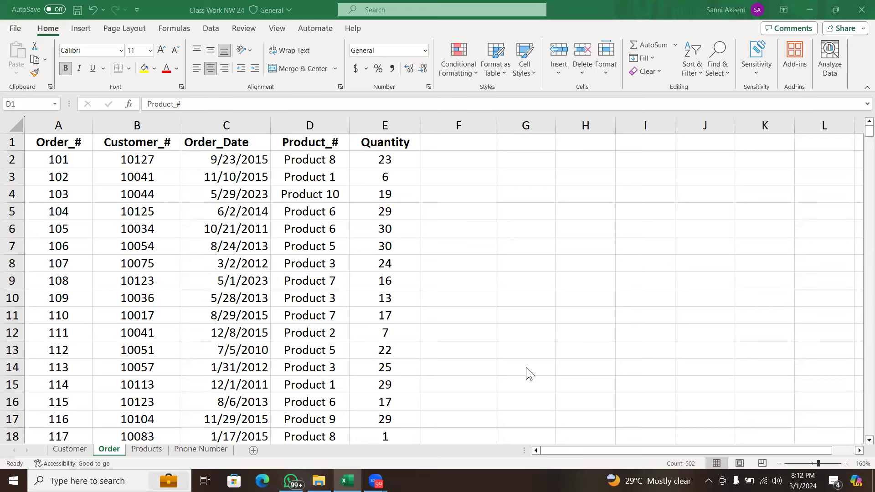
key(ctrl+space)
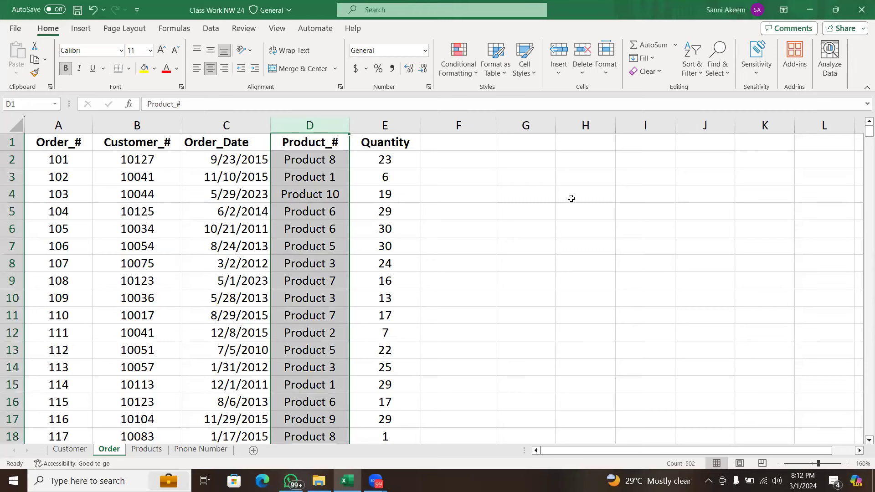
click(480, 181)
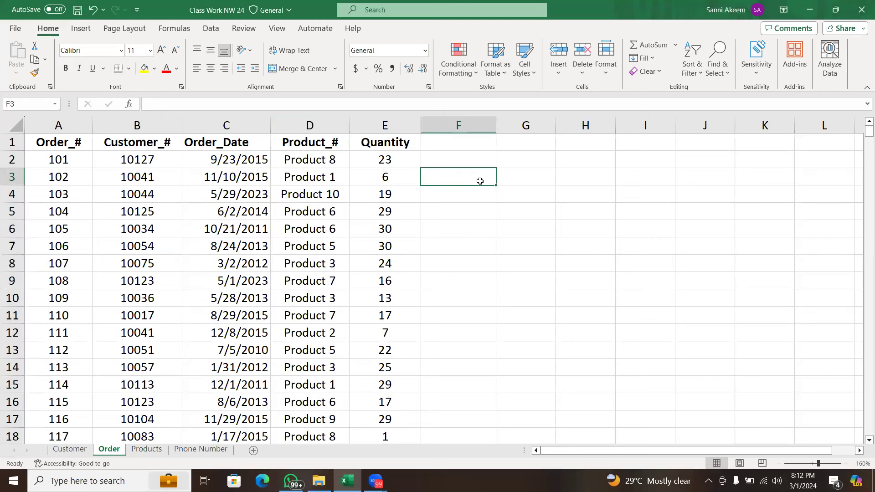
click(436, 159)
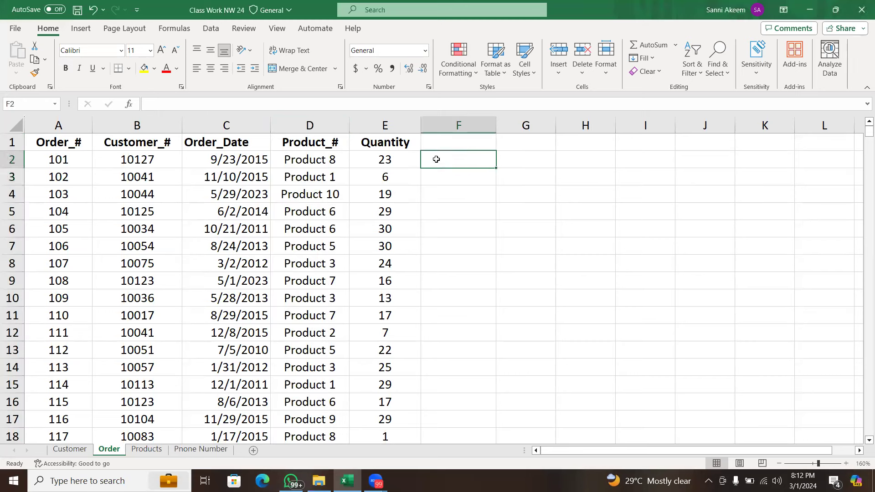
click(424, 190)
click(447, 224)
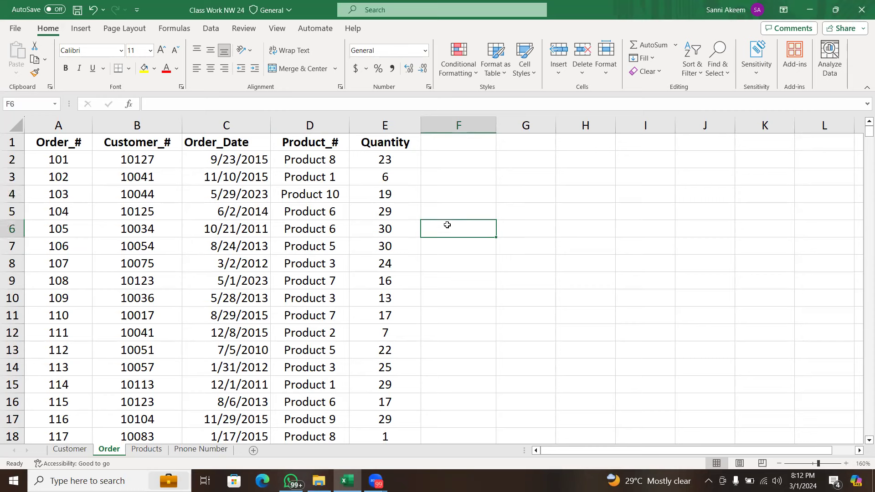
click(440, 260)
click(451, 194)
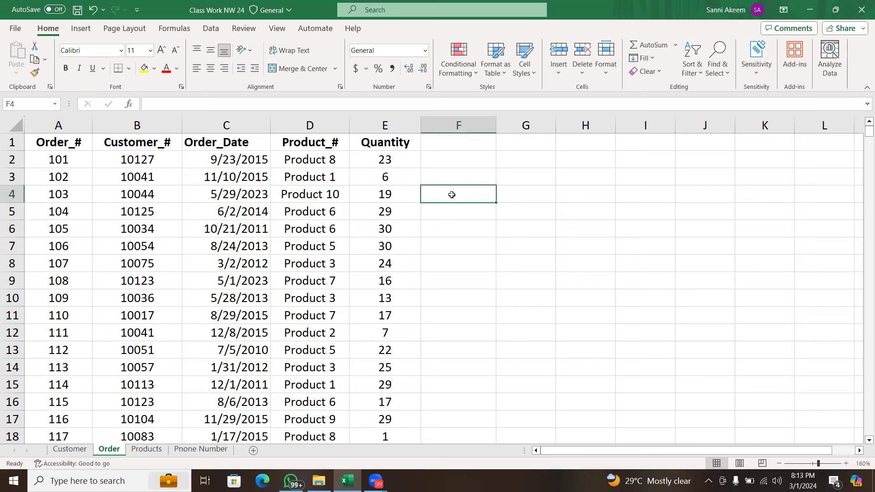
click(455, 228)
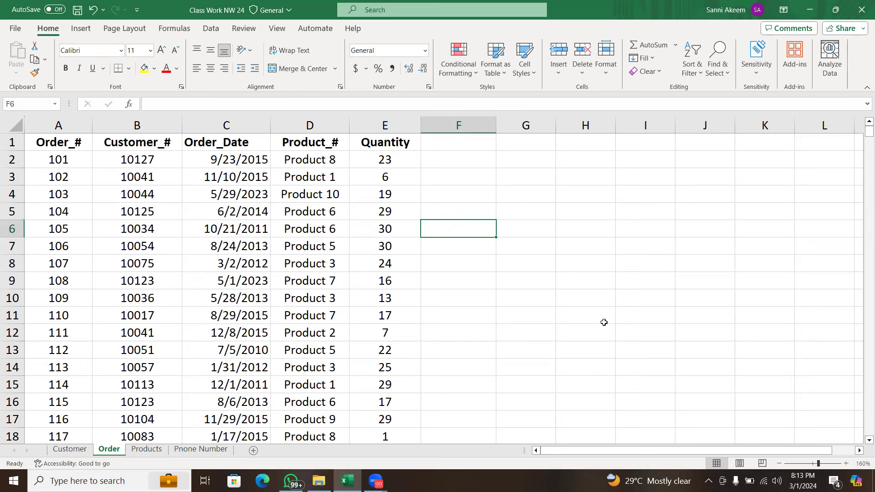
click(460, 278)
click(460, 263)
click(454, 190)
drag(461, 170, 451, 352)
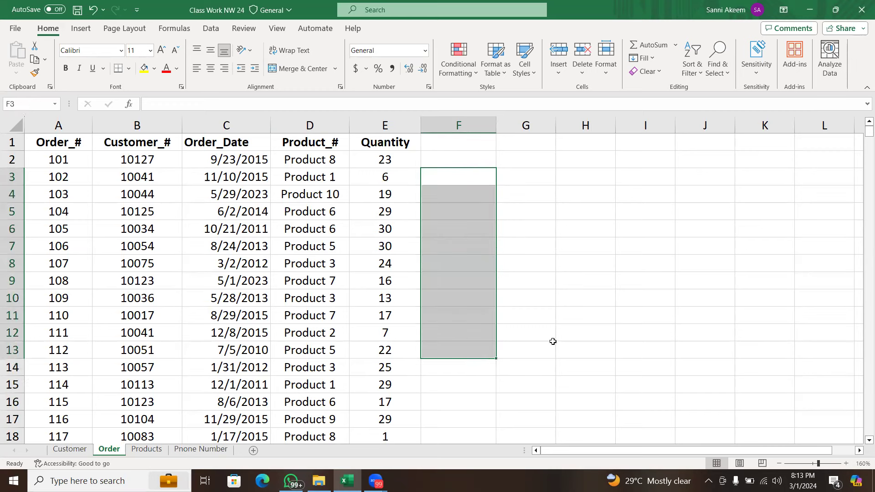
click(590, 270)
click(524, 221)
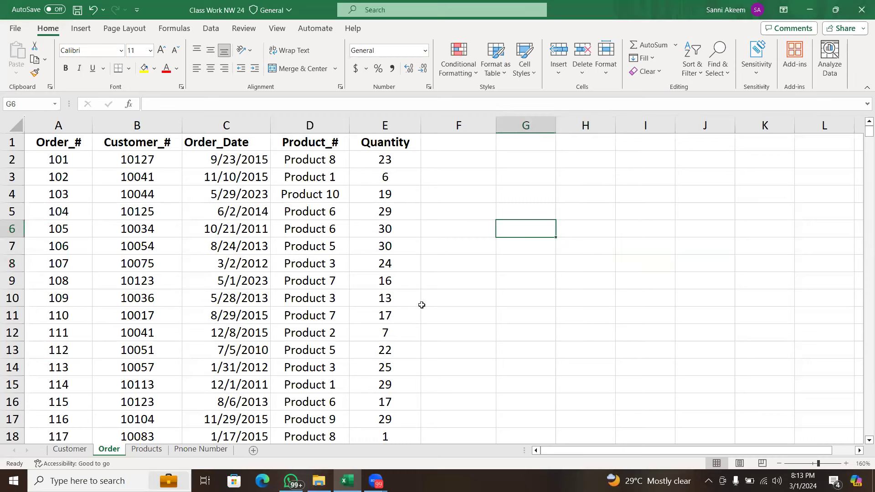
key(Left)
key(Down)
key(Down)
key(Down)
key(Down)
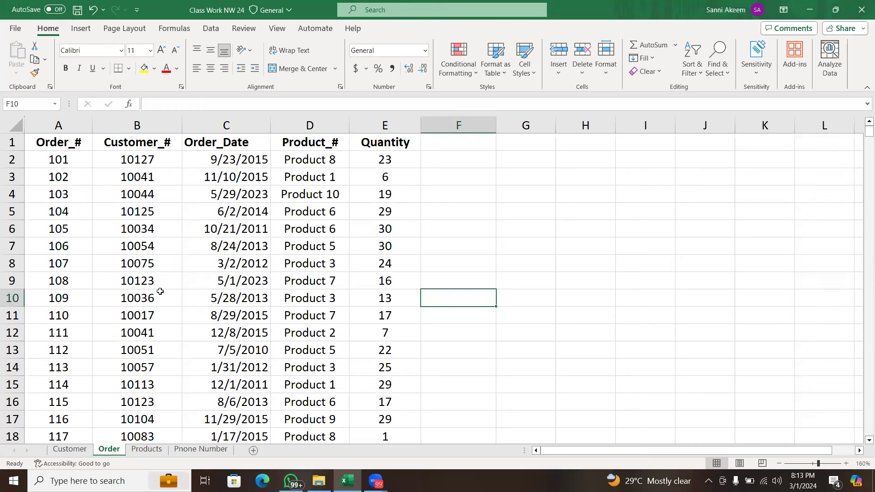
- Examine the Order sheet's columns from Order_# through Quantity, then the first record's order and customer numbers
click(214, 126)
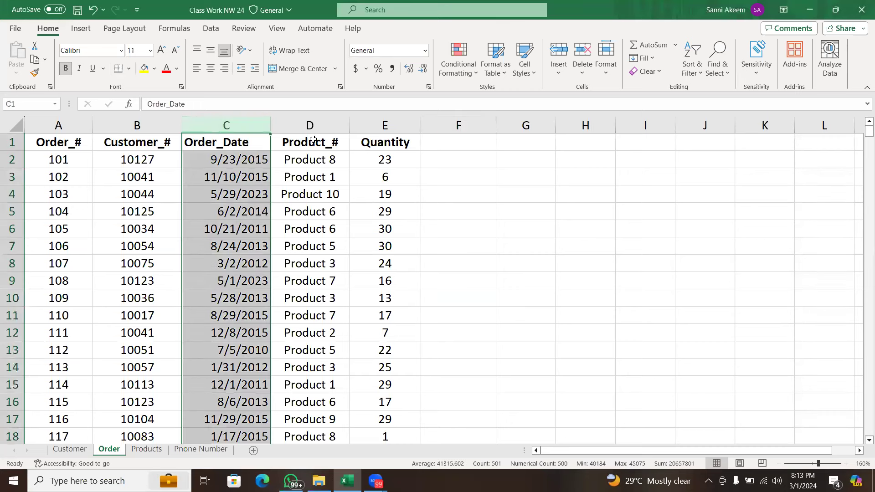
click(326, 127)
click(363, 126)
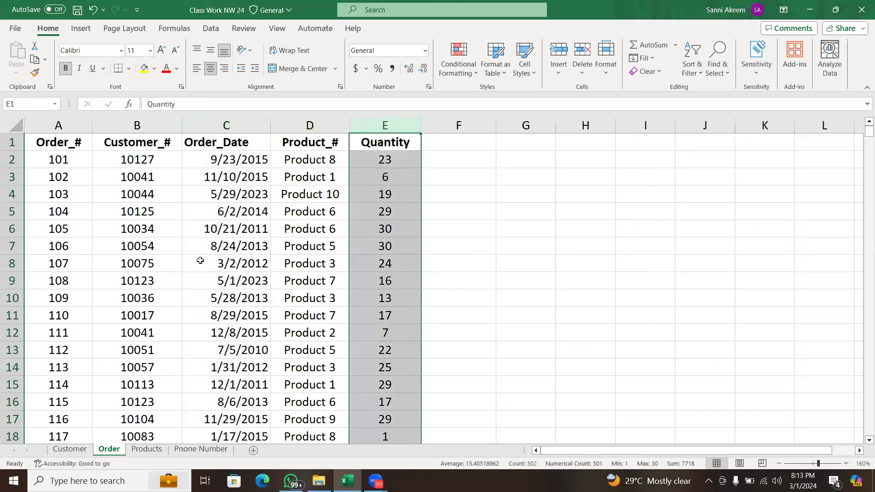
click(58, 136)
click(58, 126)
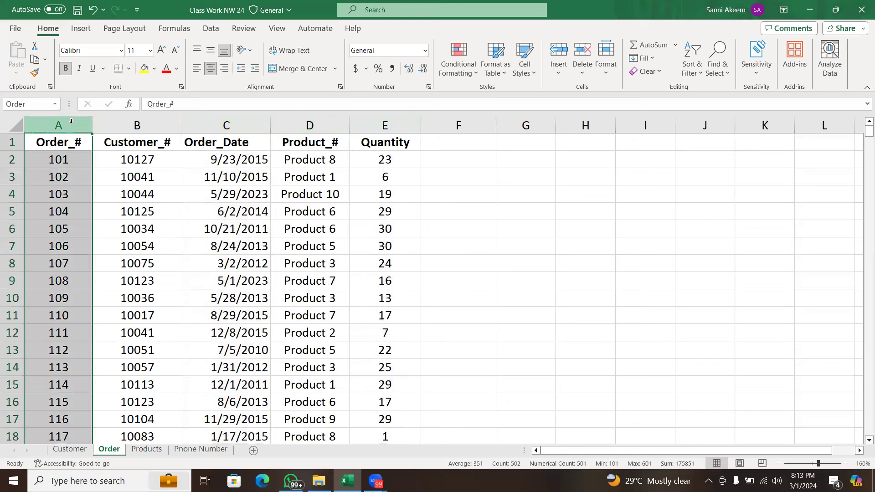
click(137, 126)
click(254, 125)
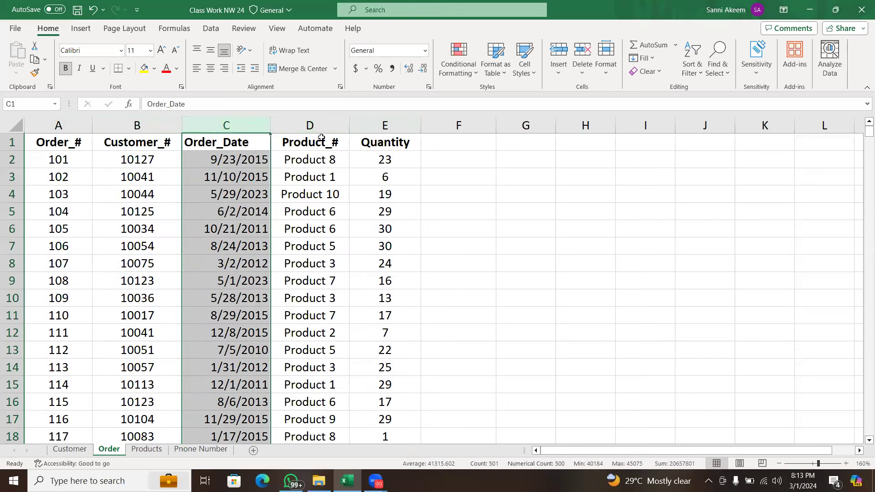
click(308, 125)
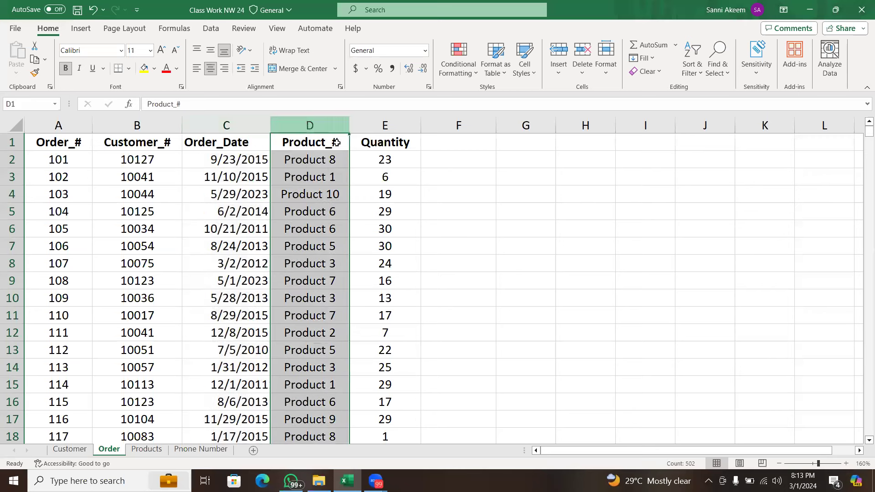
click(106, 156)
click(66, 163)
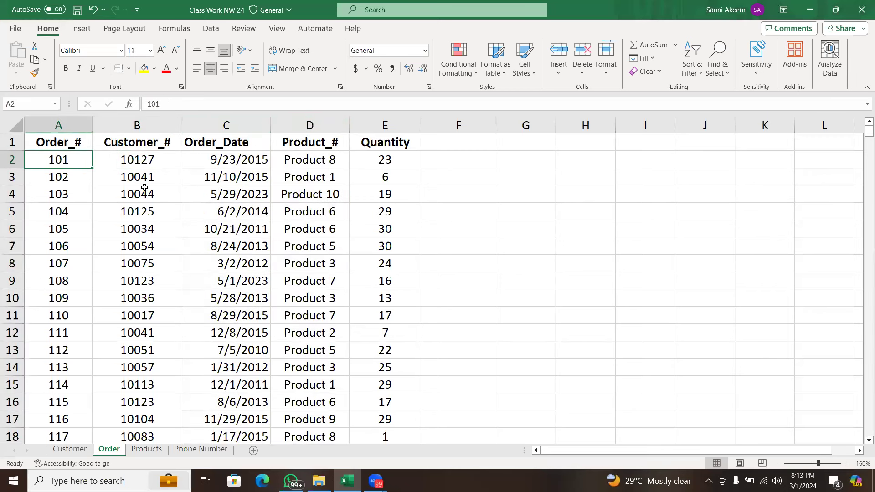
click(154, 163)
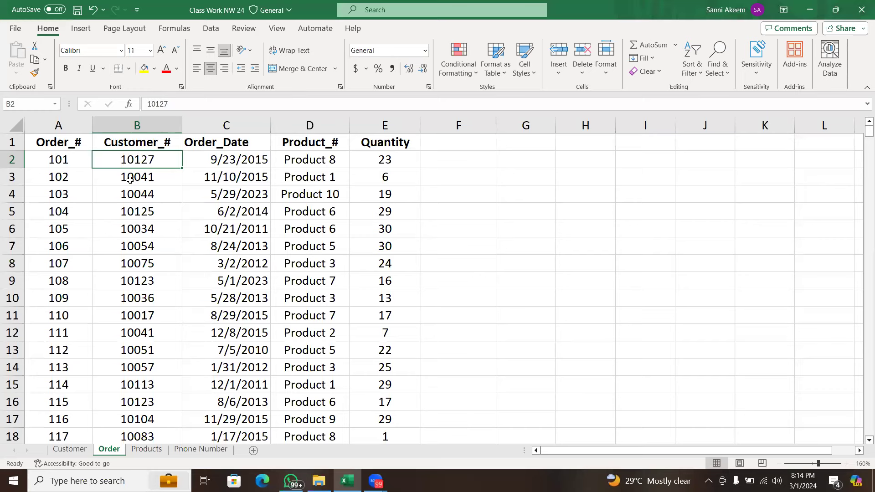
- Check the Customer sheet, then copy the first order's customer number from the Customer_# column of the Order sheet
click(83, 452)
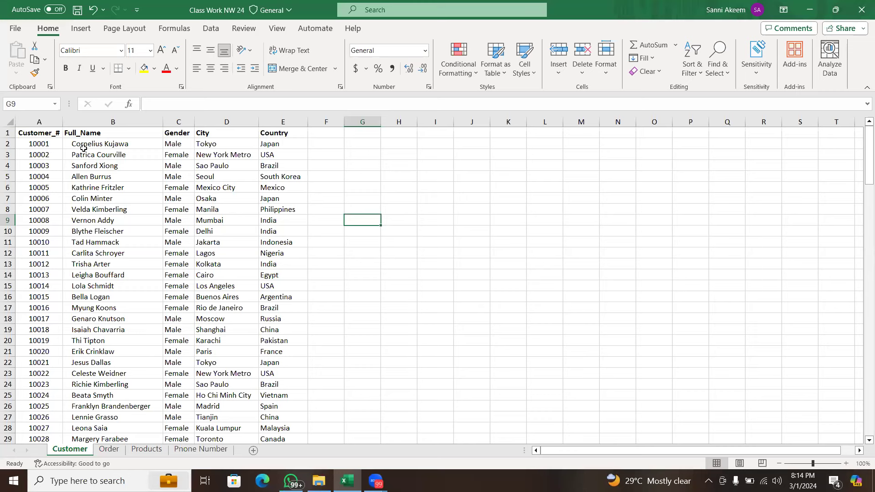
click(111, 450)
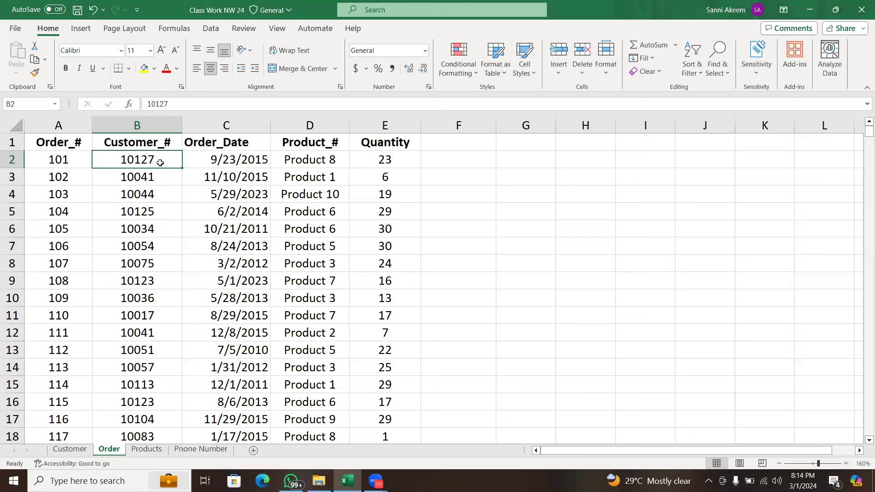
double_click(160, 162)
drag(155, 161, 109, 157)
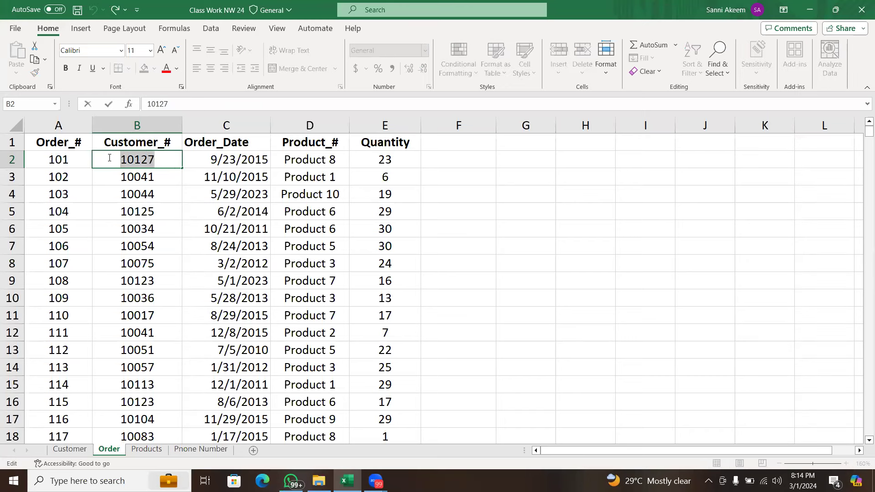
key(ctrl+c)
click(226, 281)
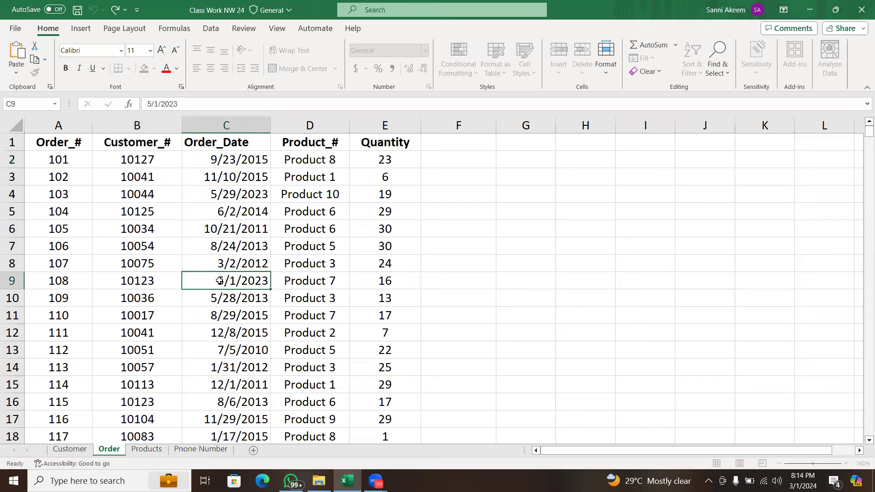
- Find the first order's customer number in the Customer_# column of the Customer sheet and select its cell
click(74, 450)
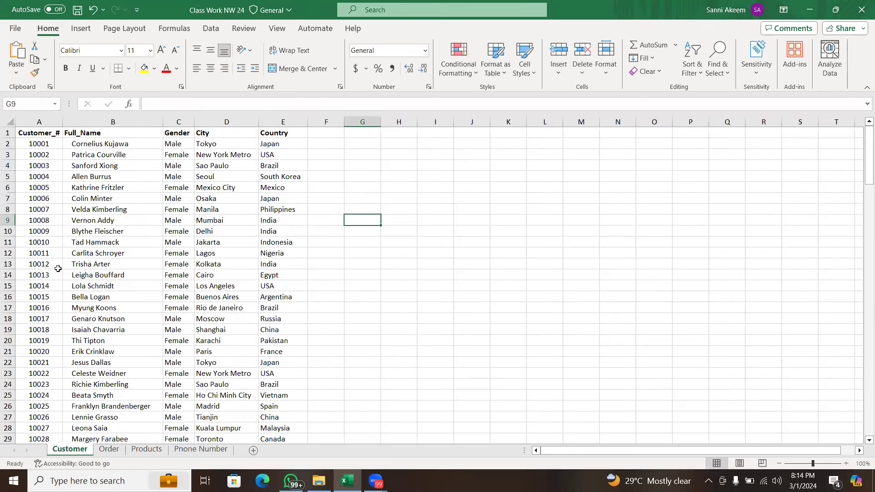
click(48, 118)
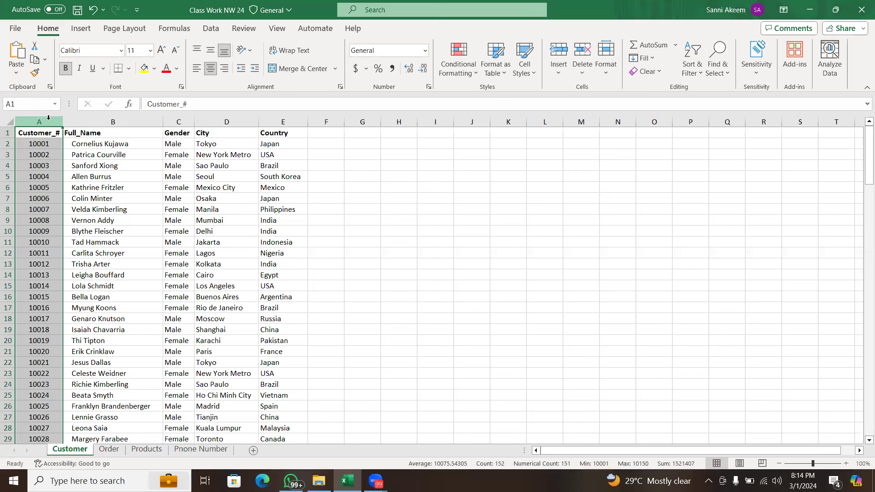
key(ctrl+f)
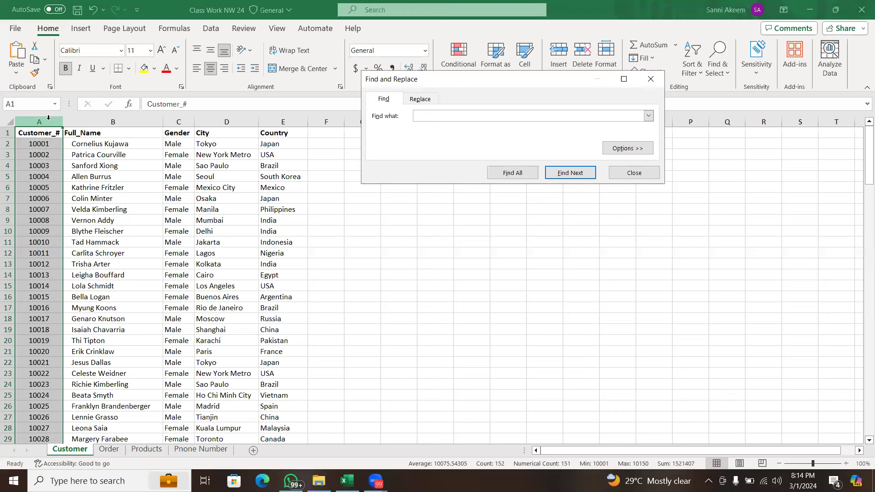
text(10127)
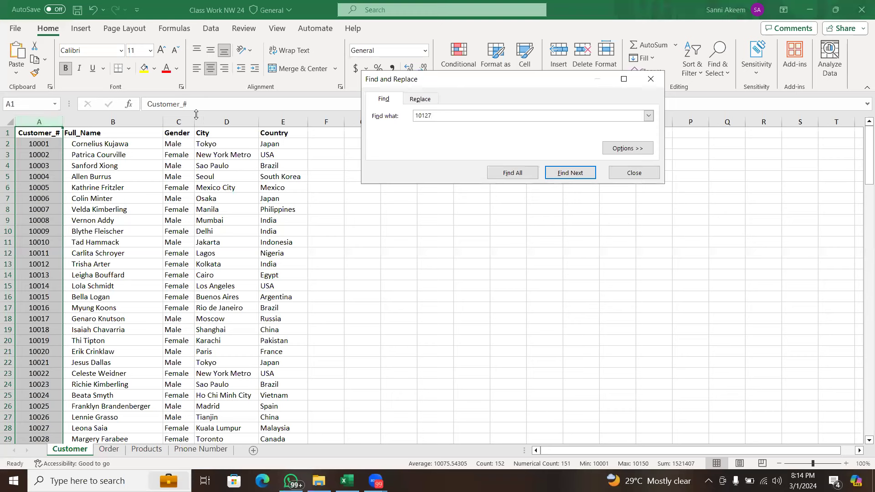
click(576, 176)
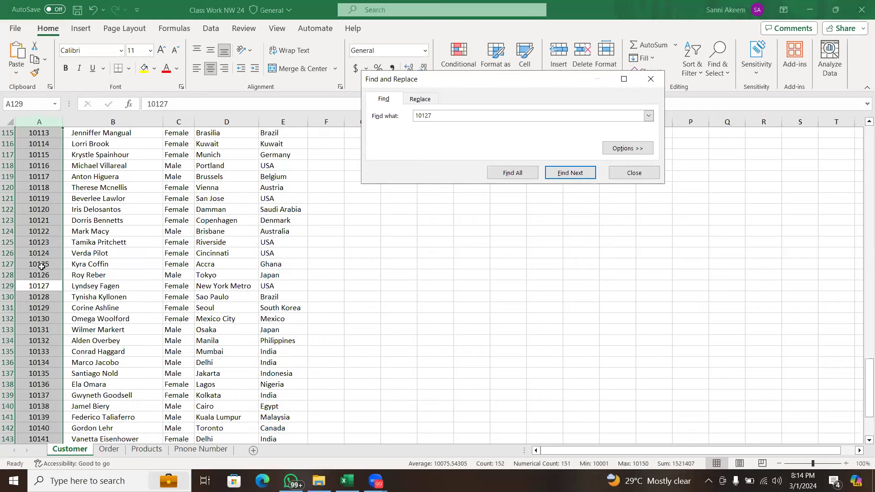
click(26, 285)
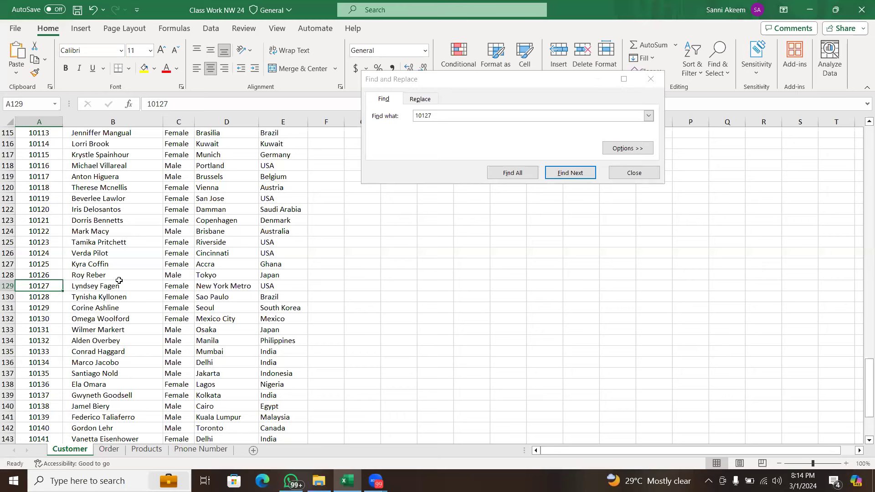
click(637, 172)
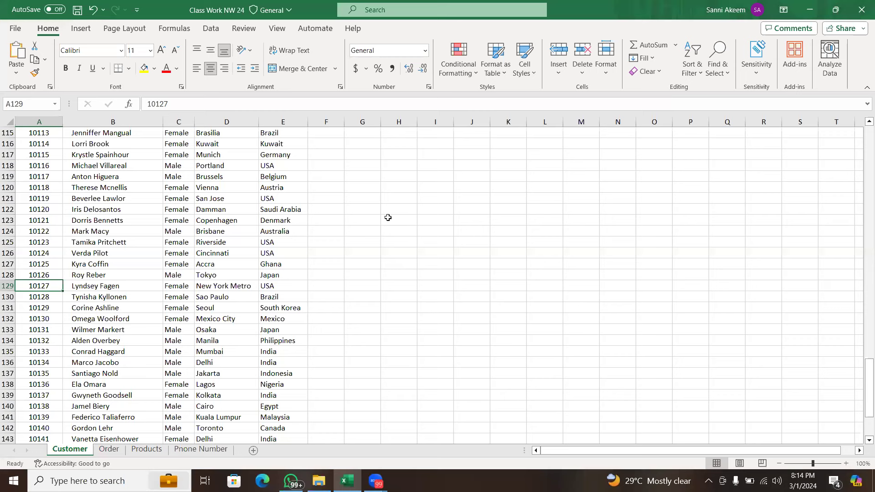
- Check the Order sheet's Order_Date and Customer_# columns, then select the first order's customer number
click(108, 450)
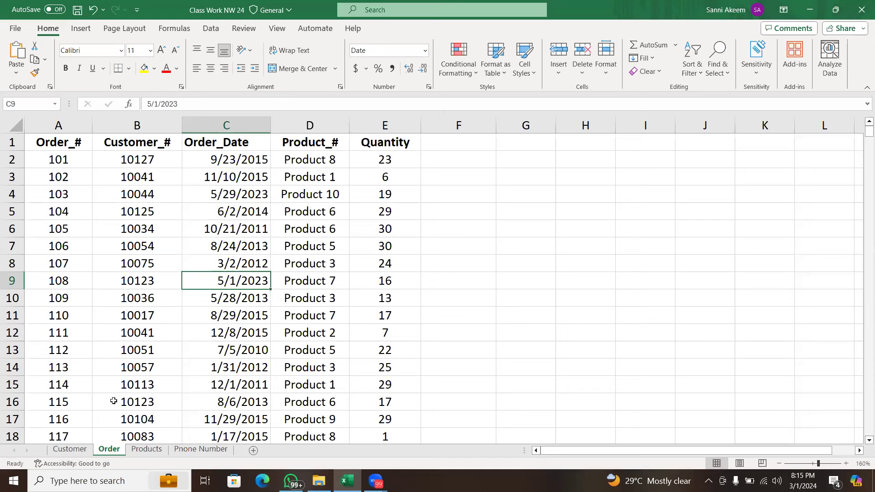
click(228, 135)
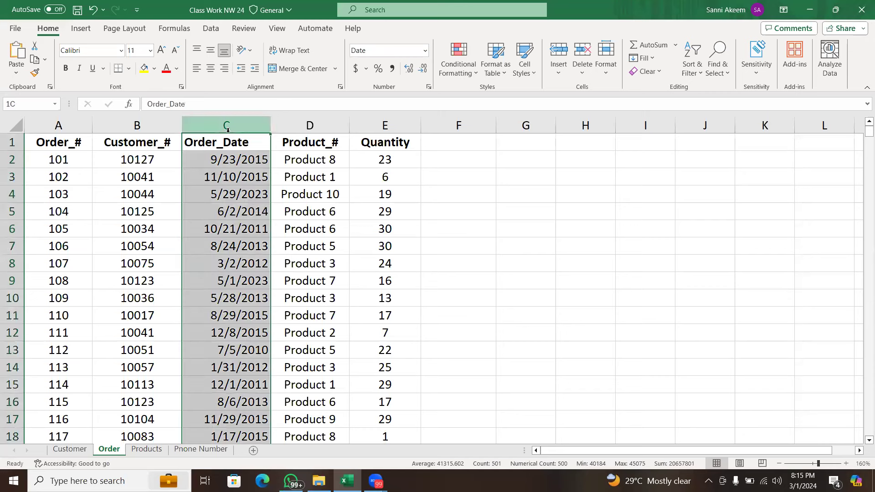
click(154, 140)
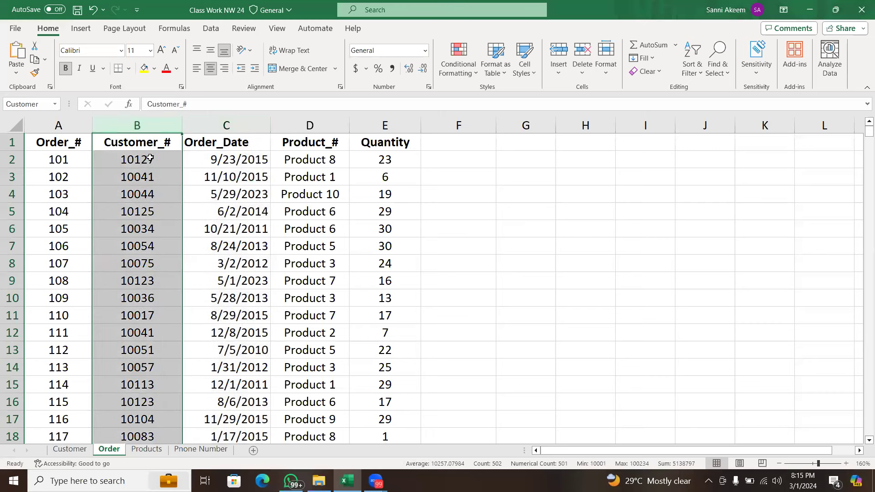
click(151, 161)
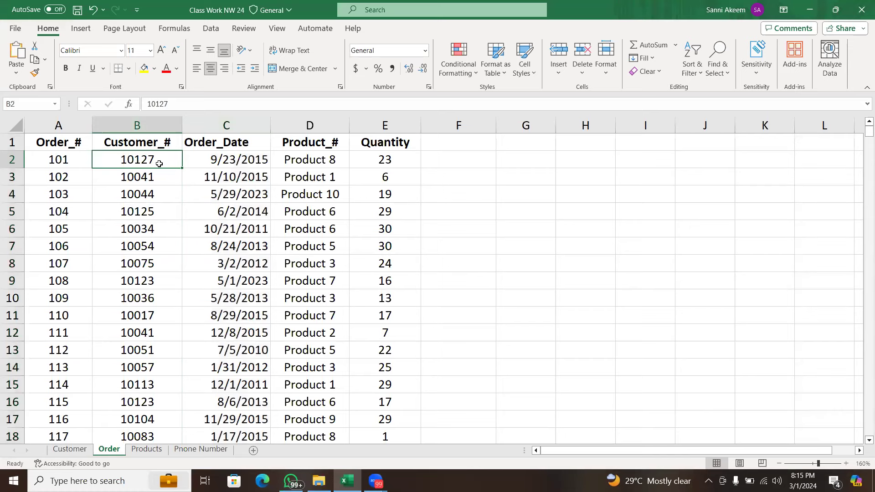
- Compare the Order sheet with the Customer sheet, then view the Customer sheet's headers and first records
click(88, 453)
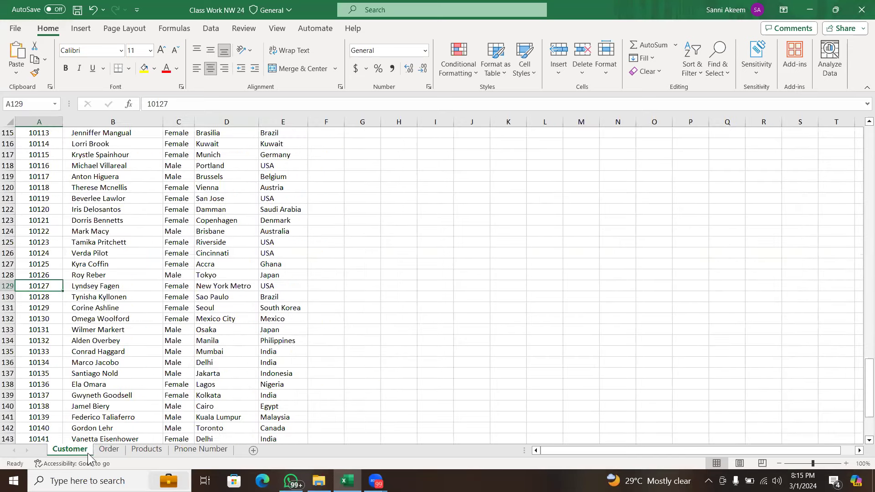
click(113, 451)
click(87, 451)
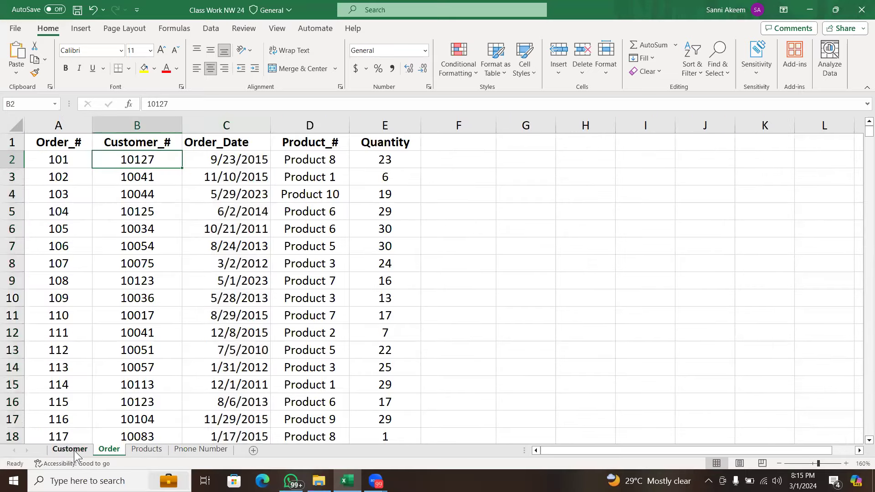
click(580, 223)
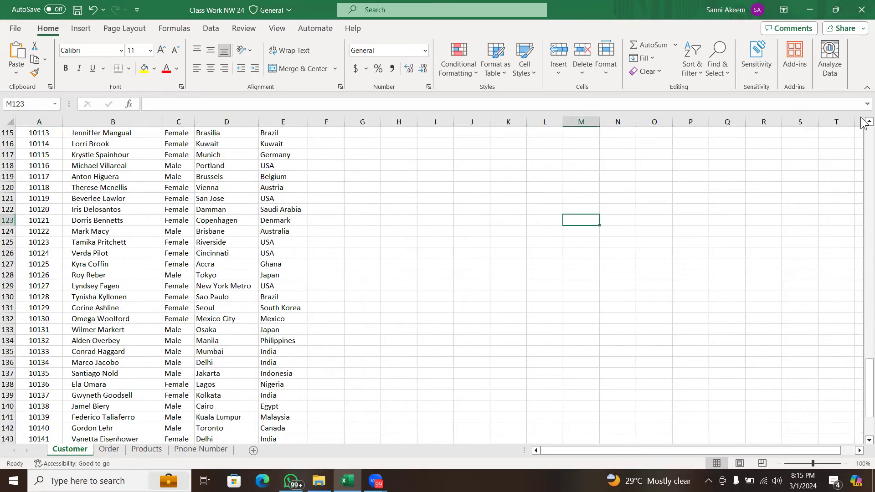
click(863, 158)
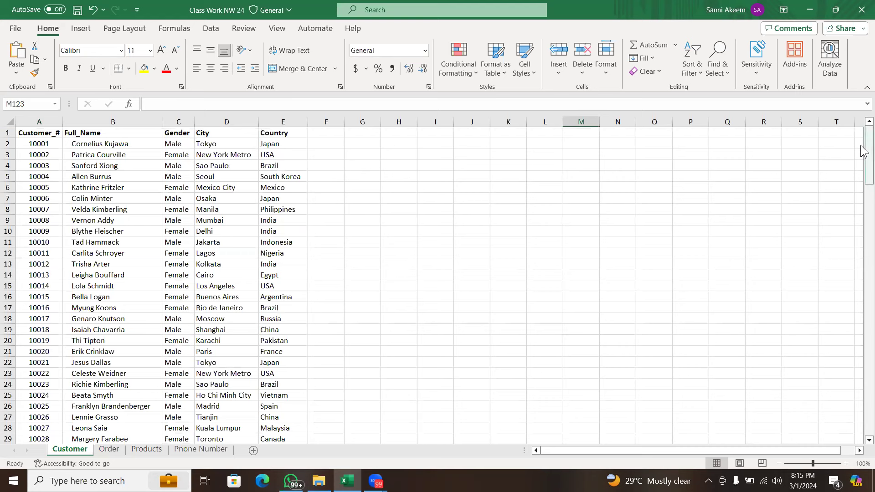
click(124, 209)
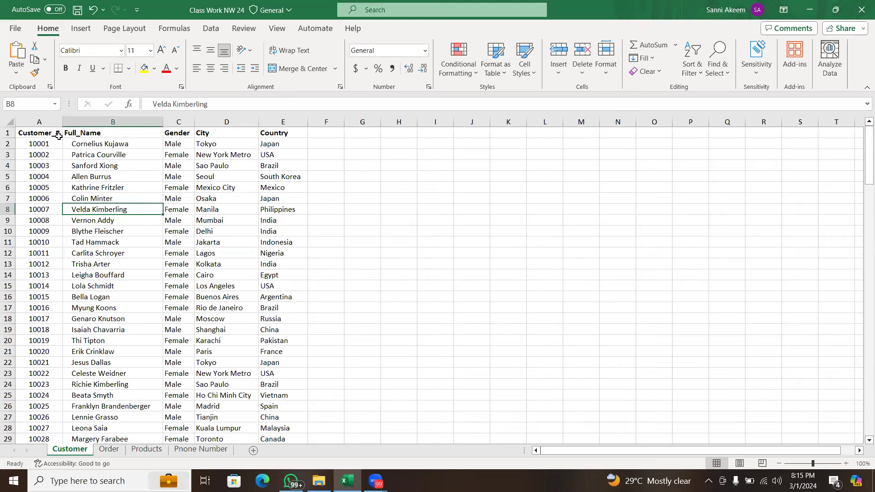
- Return to the Order sheet and examine its Order_Date column and the first order's customer number
click(109, 449)
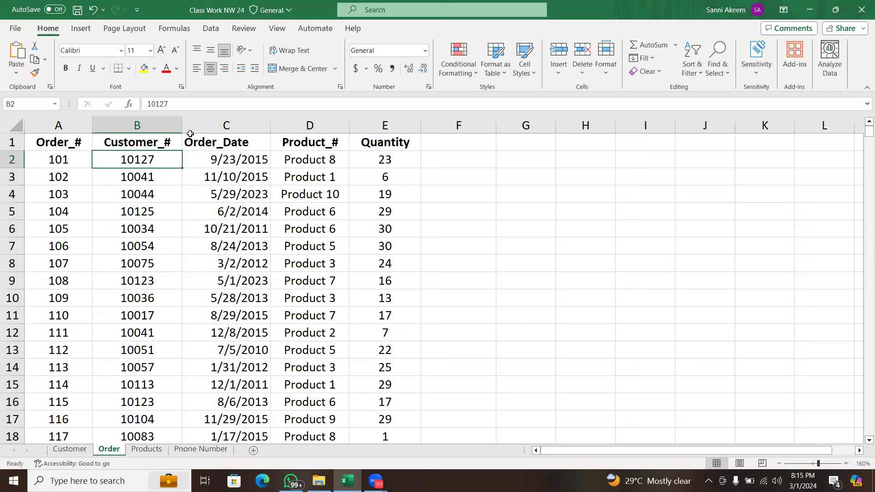
click(215, 121)
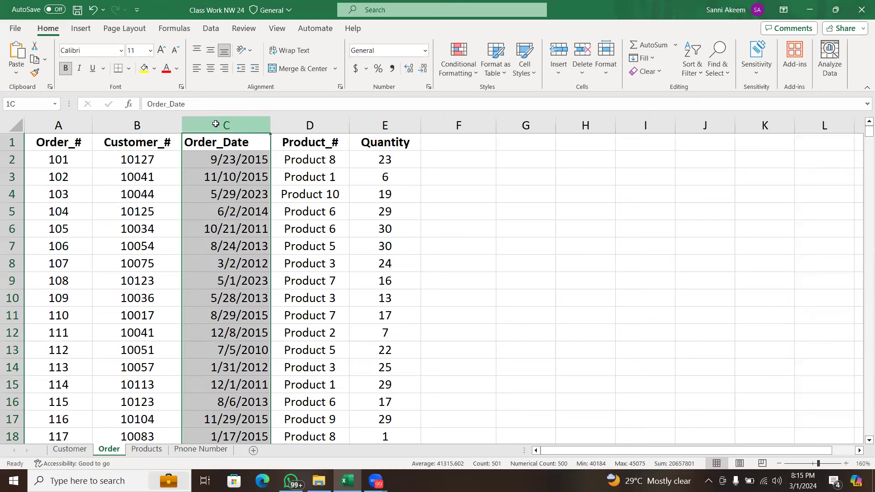
click(140, 163)
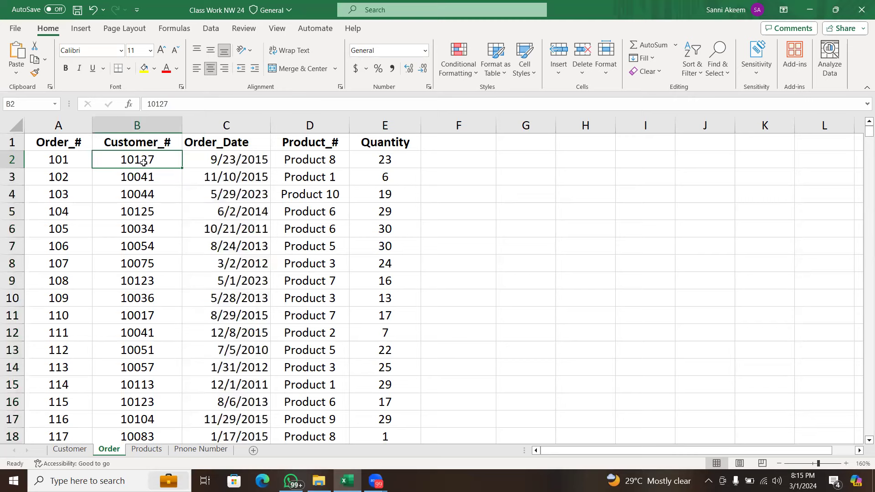
double_click(145, 161)
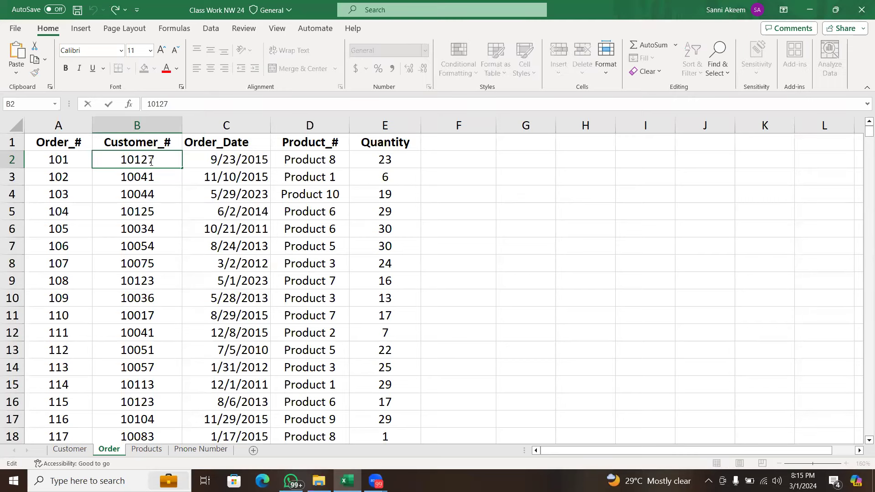
key(shift+Right)
double_click(142, 166)
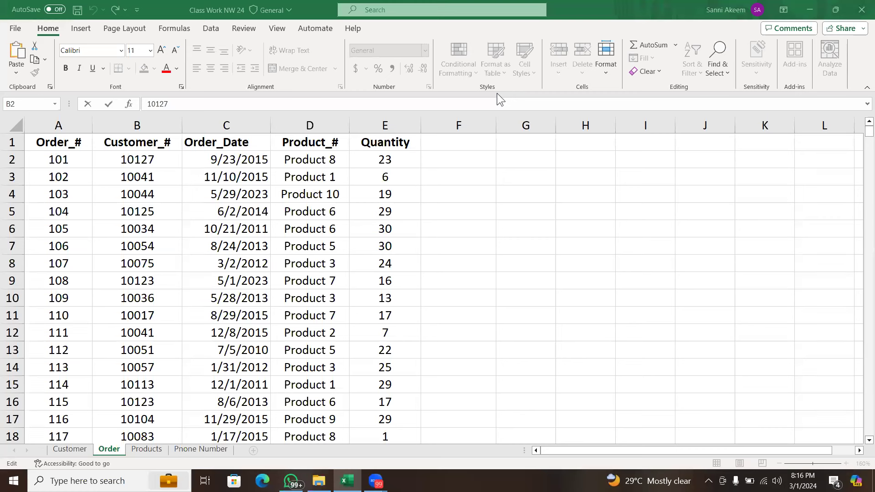
key(Escape)
click(438, 164)
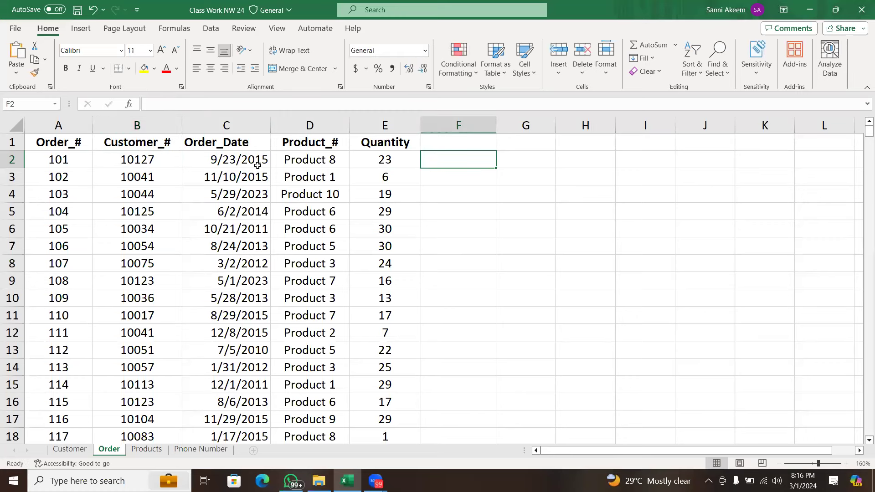
- Try inserting a blank column before Order_Date on the Order sheet, and undo the insertion
click(240, 121)
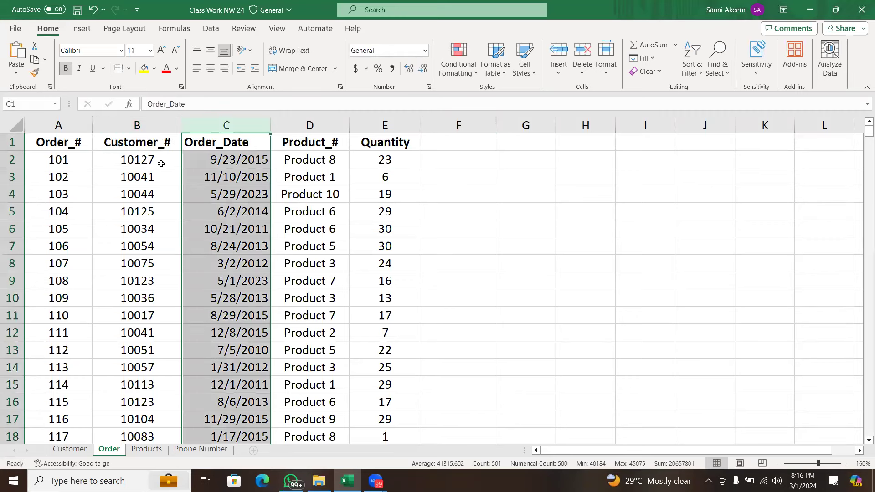
click(160, 163)
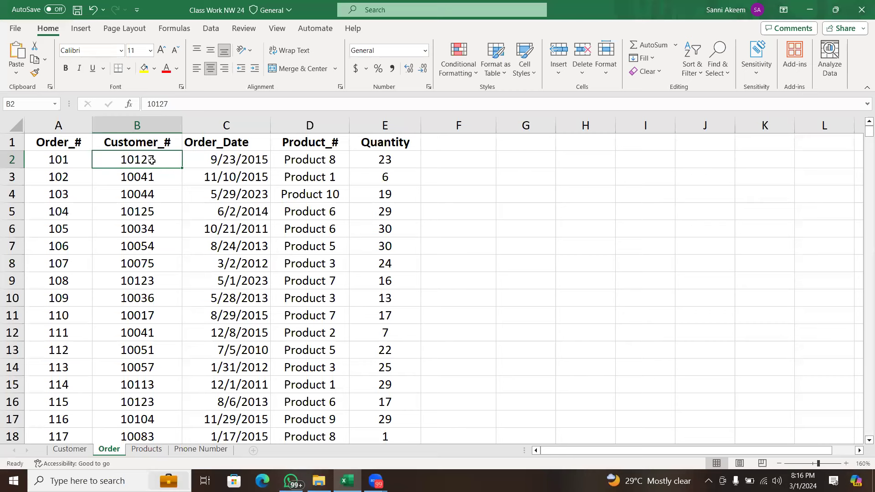
click(234, 120)
right_click(235, 123)
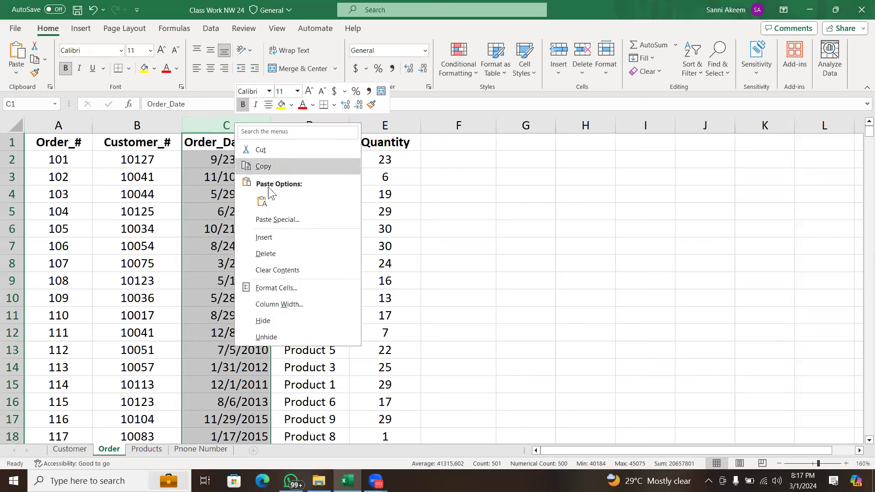
click(274, 233)
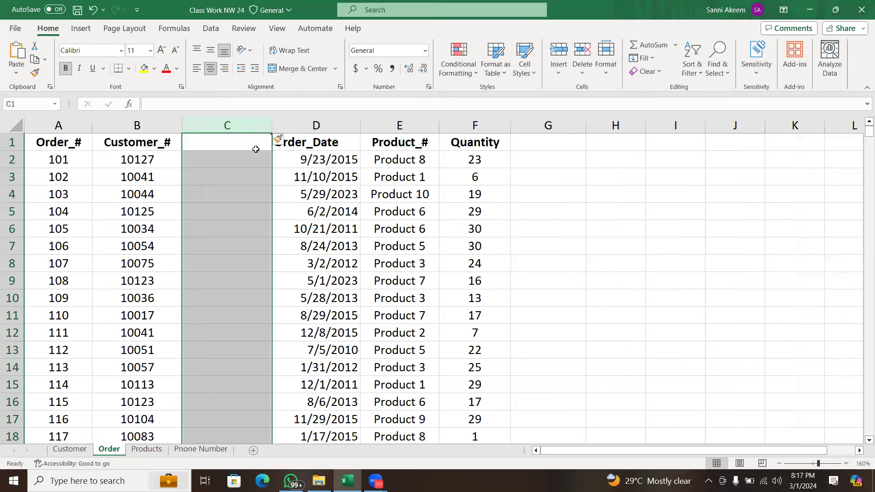
key(ctrl+z)
click(474, 225)
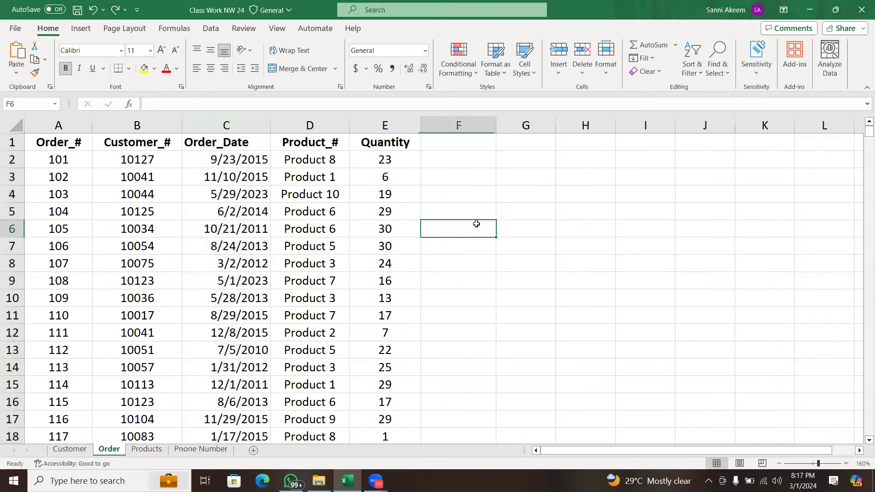
- Insert a blank column between Customer_# and Order_Date on the Order sheet
click(234, 118)
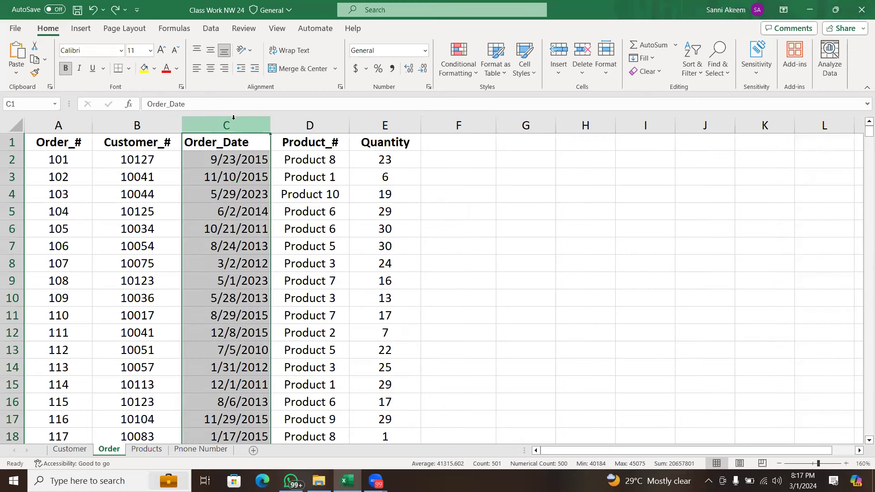
right_click(232, 117)
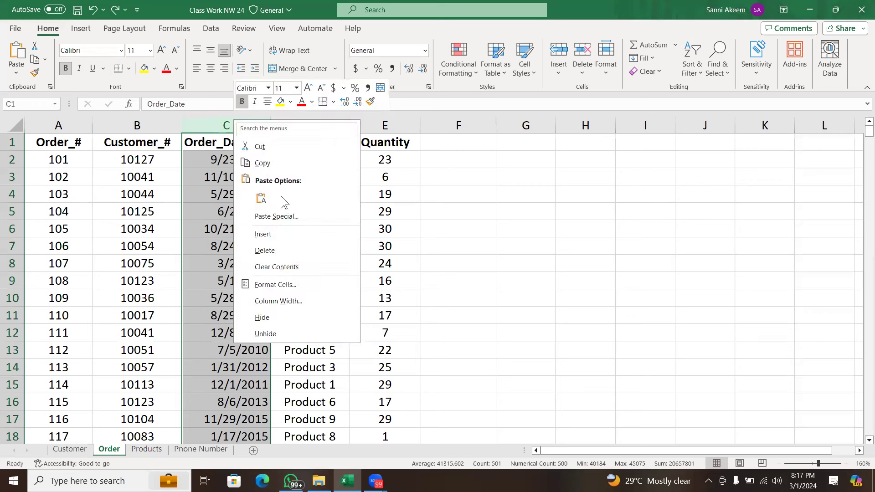
click(294, 235)
- Enter the header Customer's Name for the new blank column and fit the column width to it
click(244, 143)
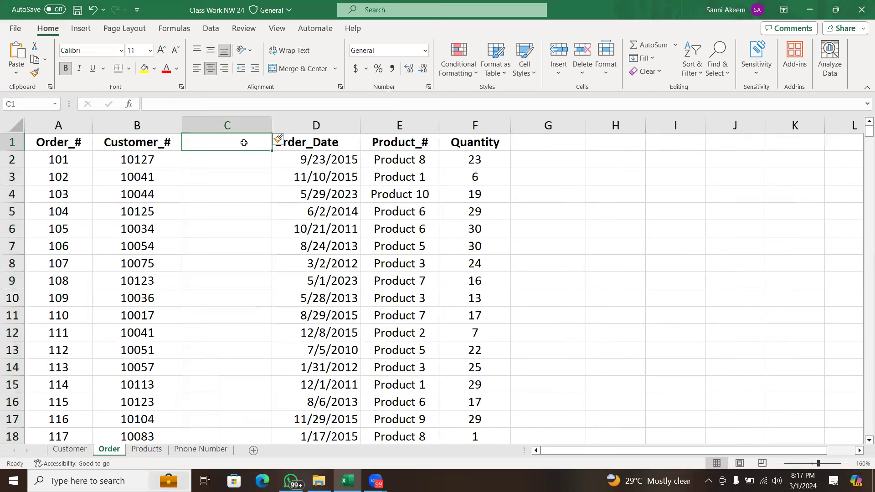
text(Cus)
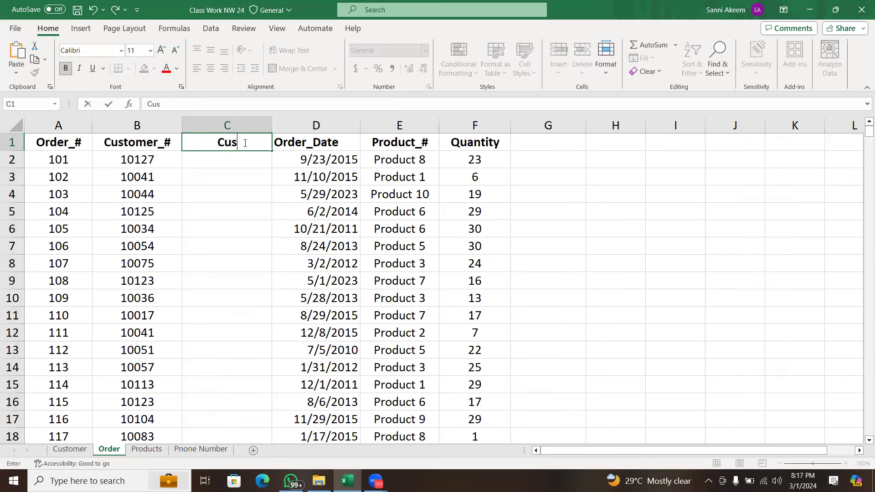
text(tomer's)
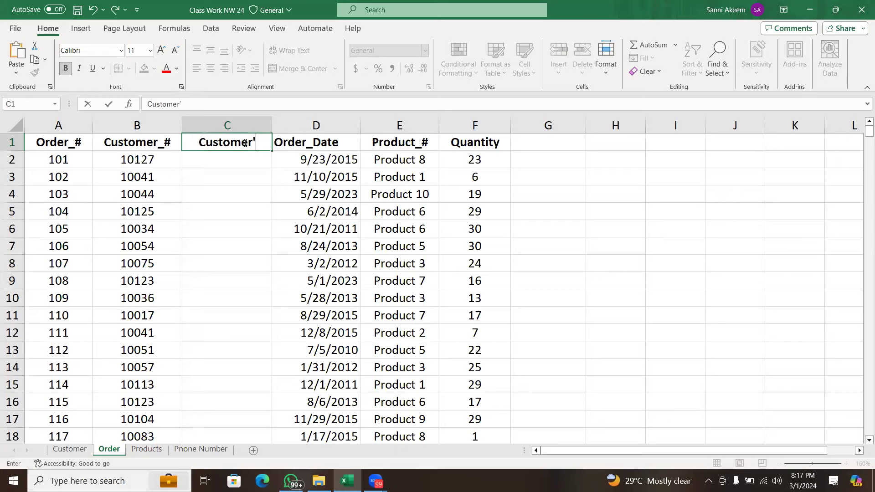
text( Name)
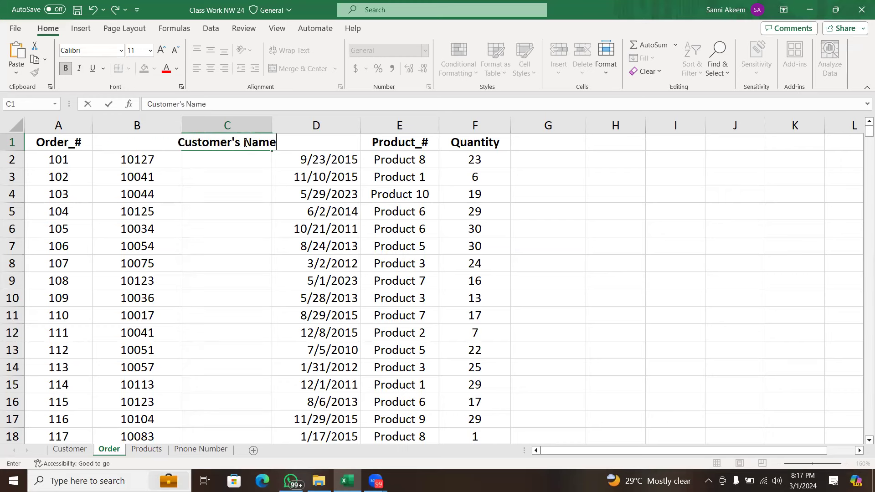
key(Return)
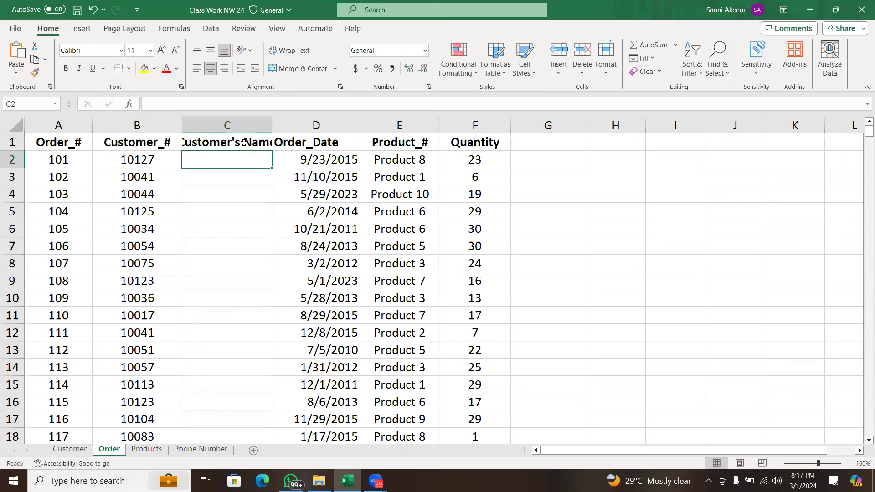
double_click(275, 125)
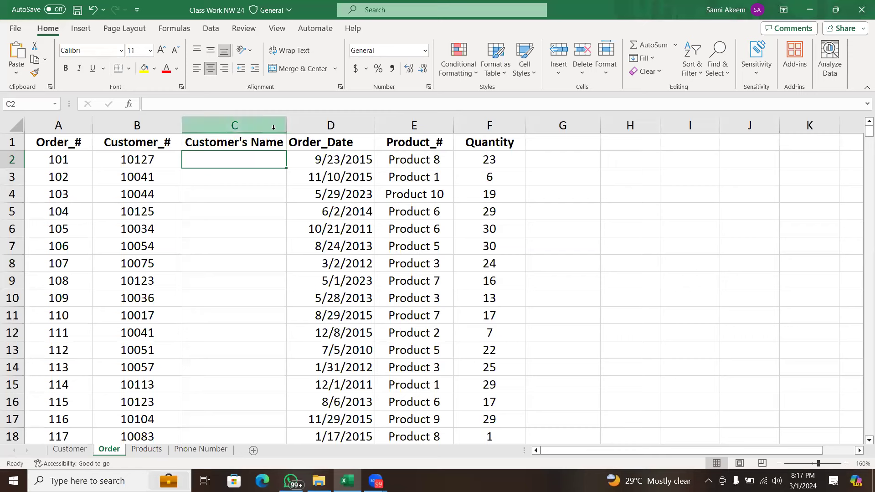
- Examine the first order's Customer's Name cell alongside the customer number in the same row
double_click(246, 157)
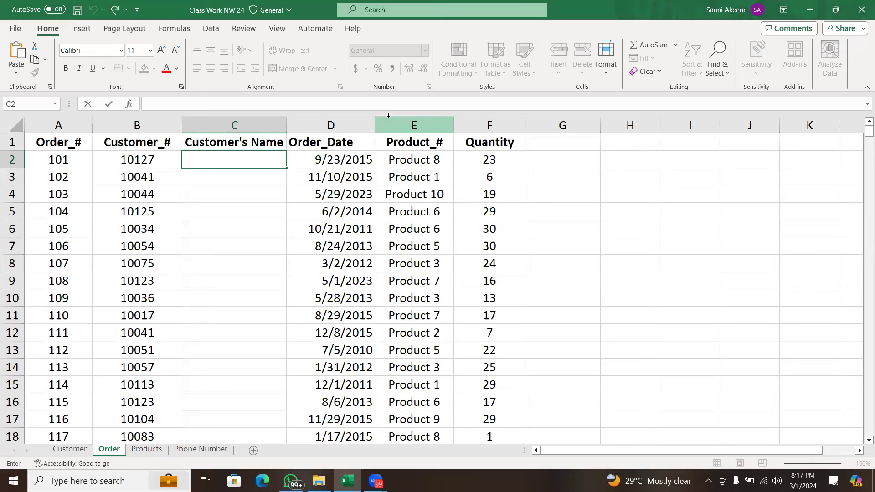
key(Return)
click(228, 160)
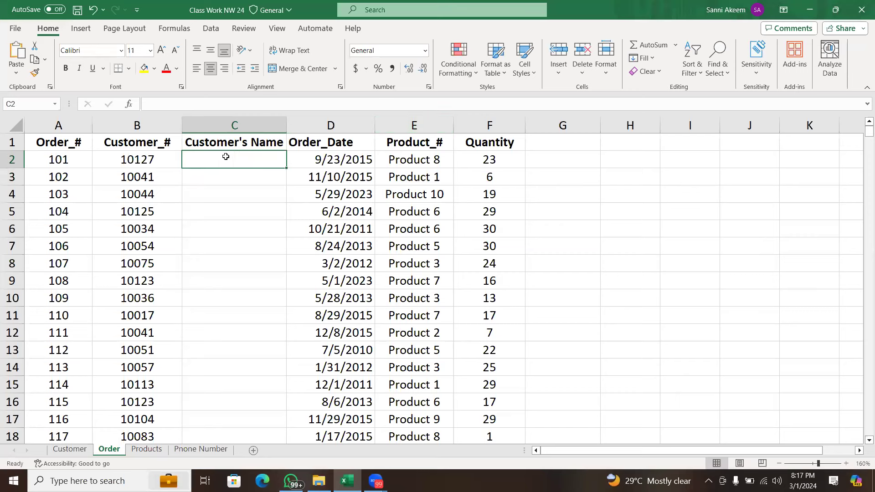
click(154, 162)
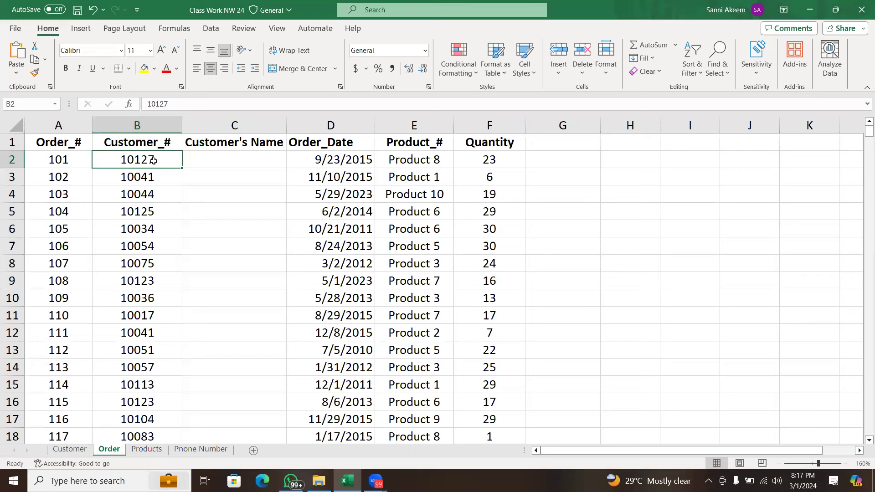
click(223, 162)
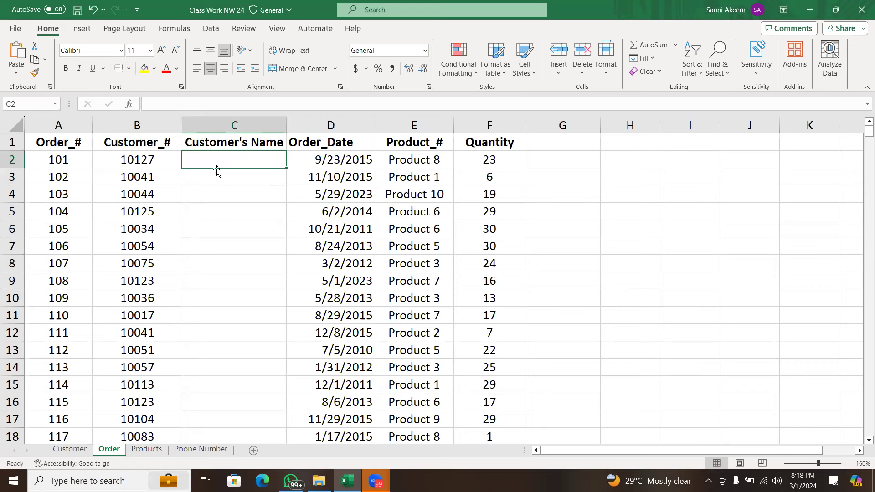
click(141, 153)
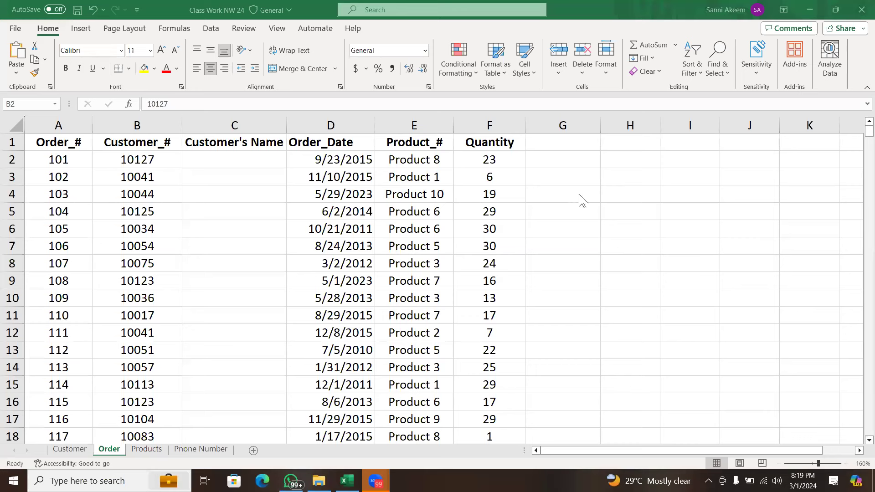
click(255, 159)
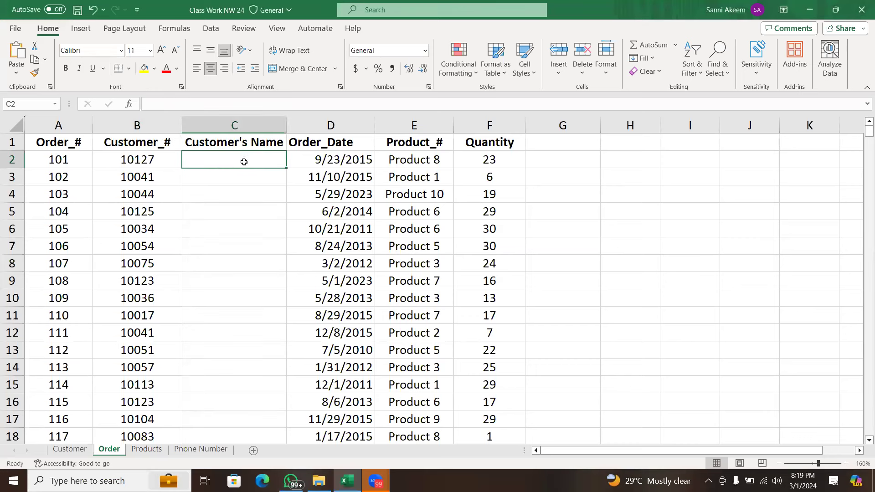
click(148, 164)
- Delete the Customer's Name column from the Order sheet
click(241, 129)
right_click(242, 128)
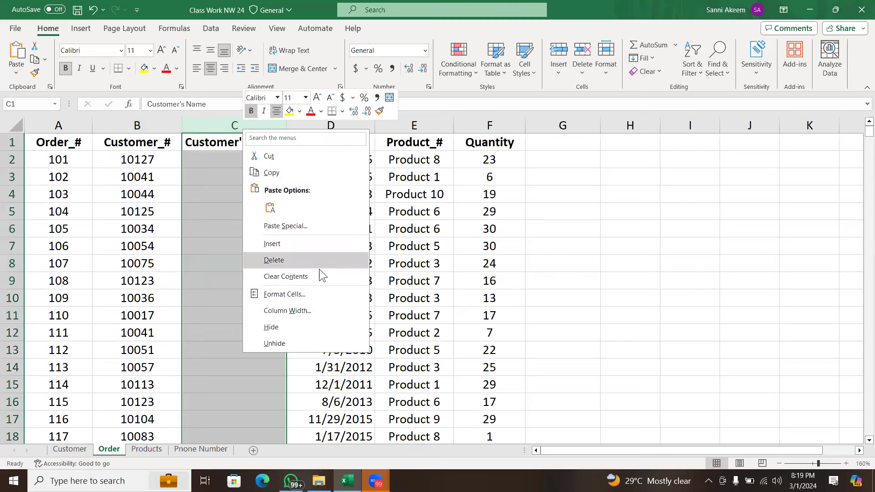
click(273, 260)
click(228, 212)
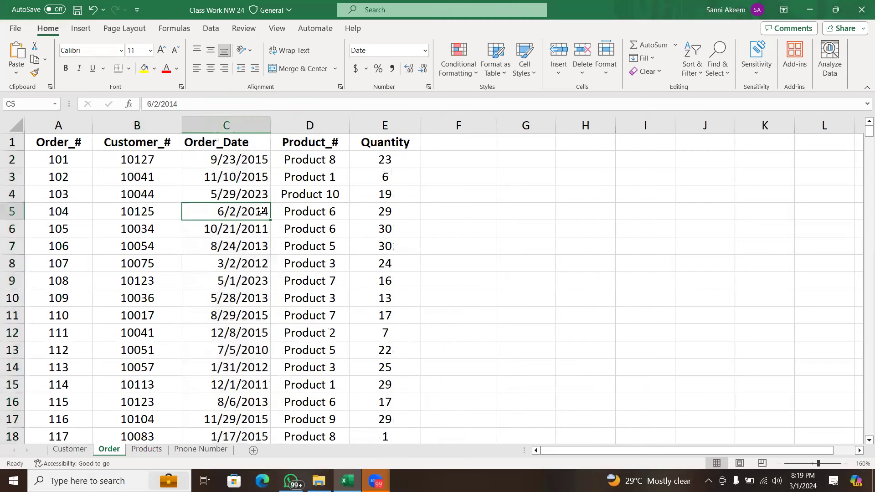
- Examine the first order's customer number on the Order sheet, and the Customer_# column on the Customer sheet
click(213, 125)
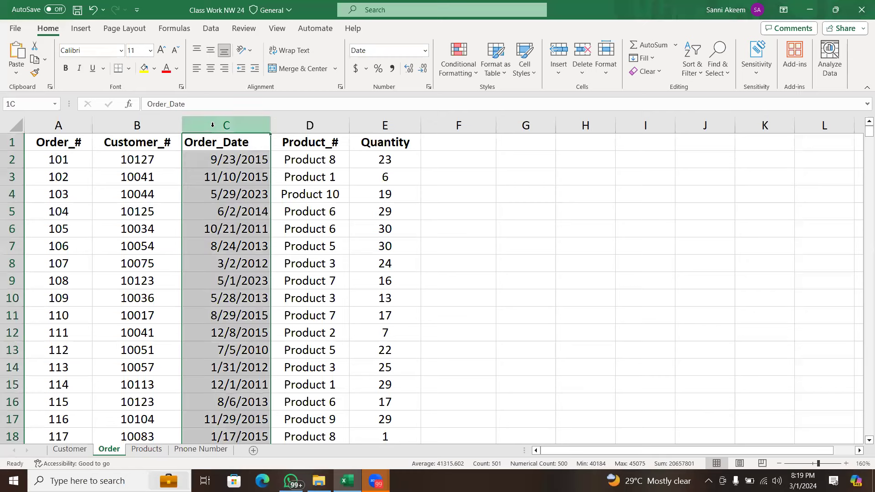
click(129, 136)
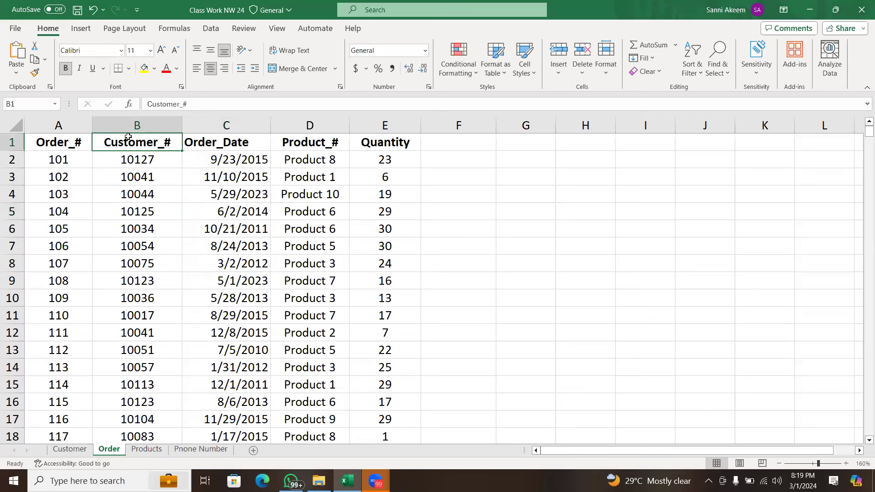
click(221, 148)
key(ctrl+shift+Down)
click(147, 158)
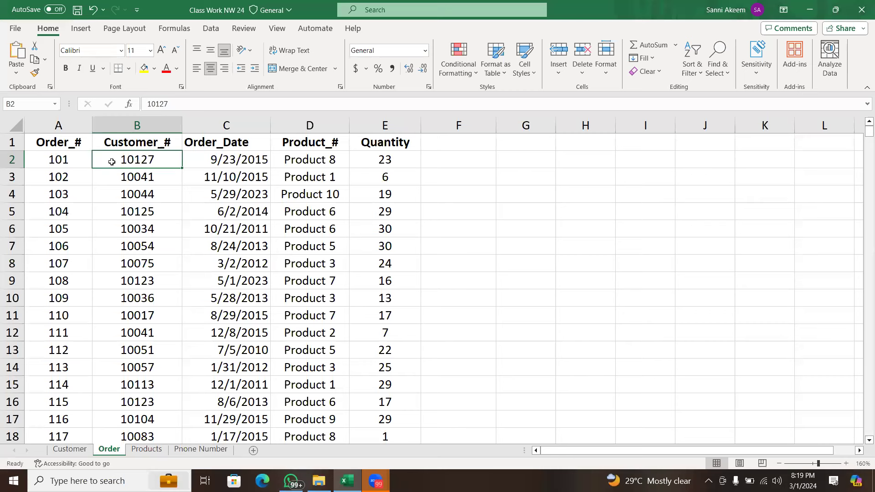
double_click(112, 161)
drag(120, 160, 156, 161)
click(158, 163)
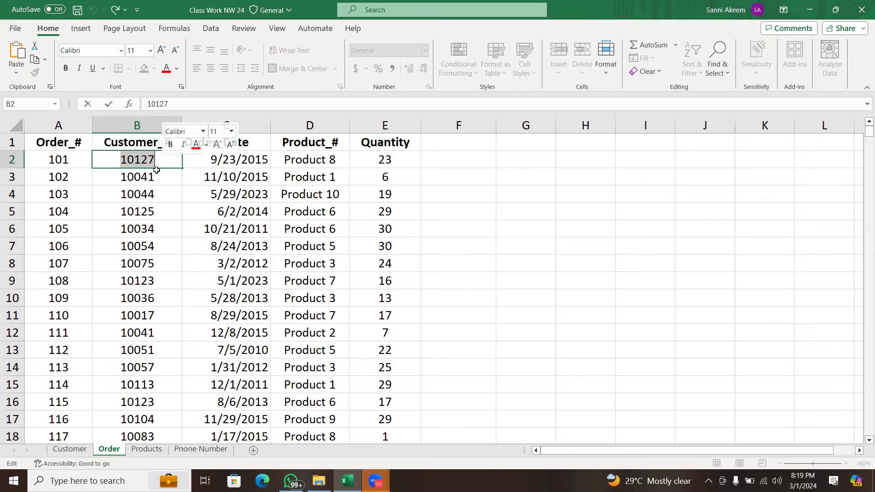
click(156, 170)
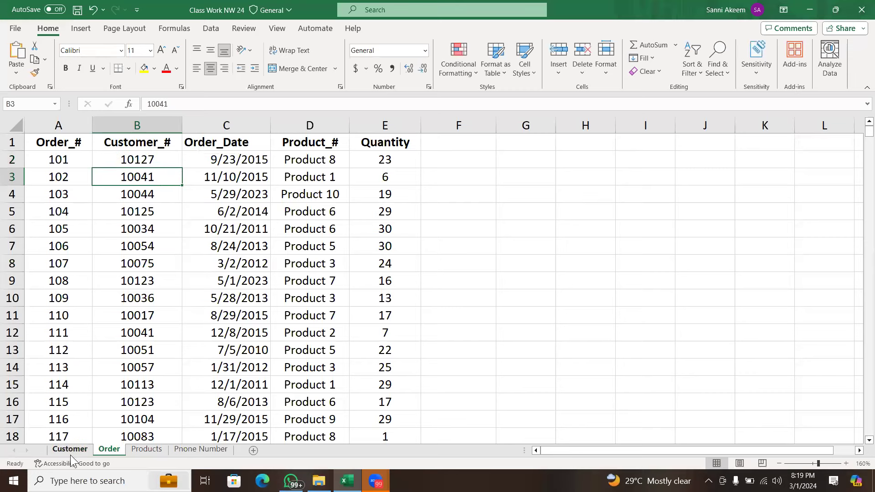
click(71, 451)
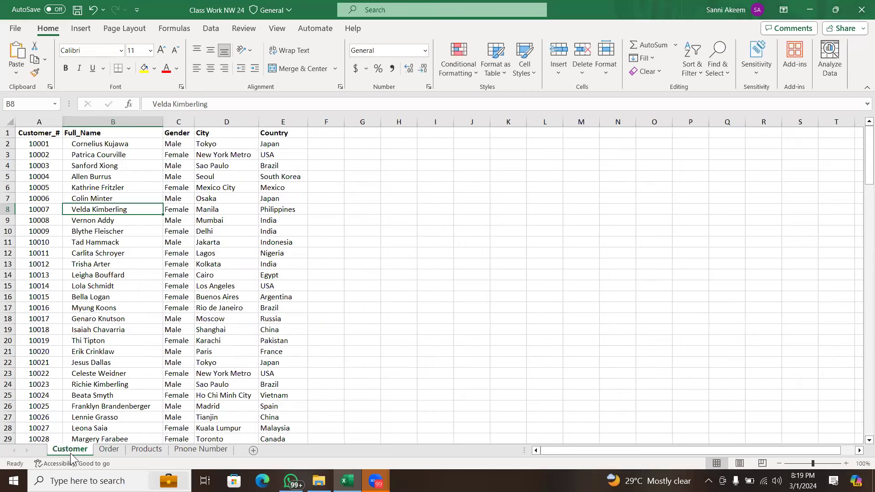
click(39, 142)
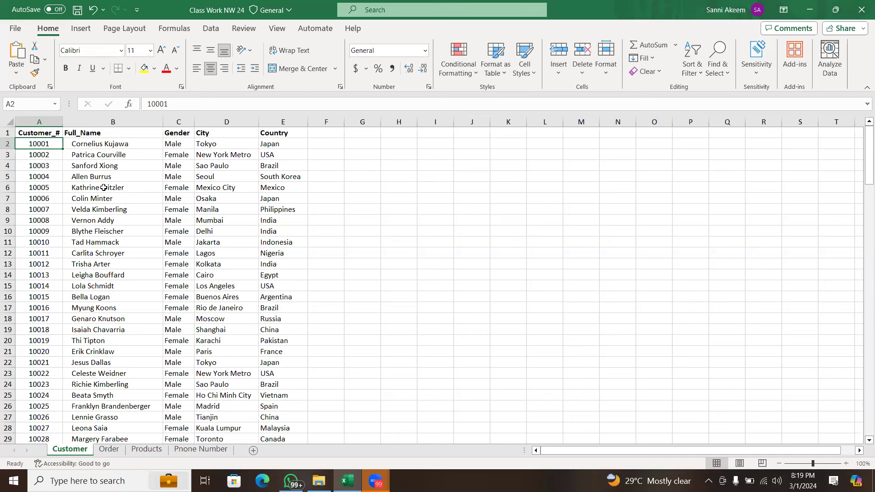
- Insert a blank column between Customer_# and Order_Date on the Order sheet
click(109, 449)
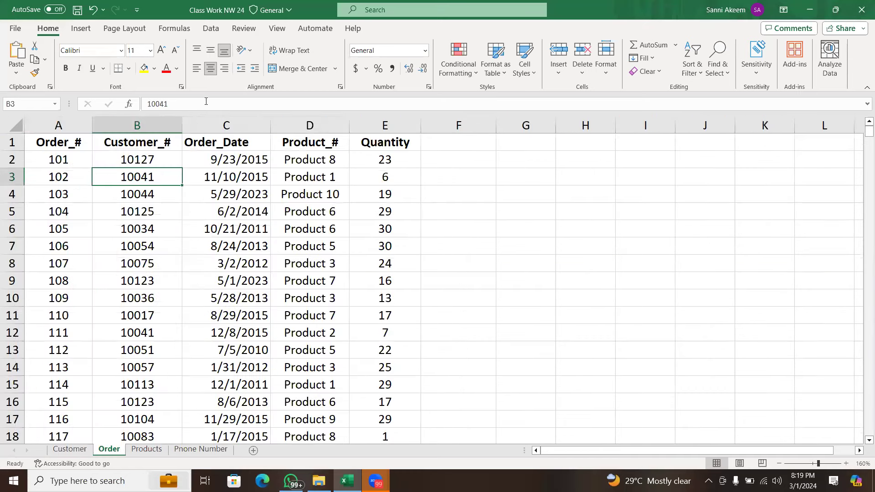
click(210, 117)
right_click(211, 117)
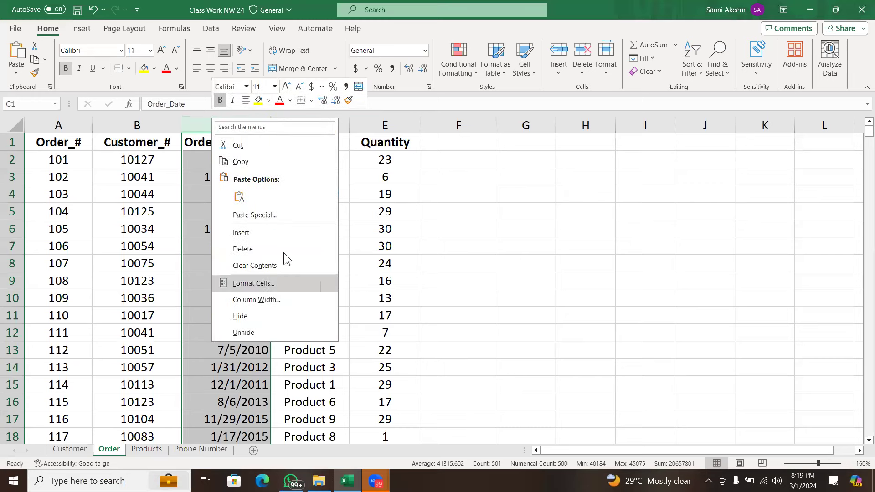
click(262, 225)
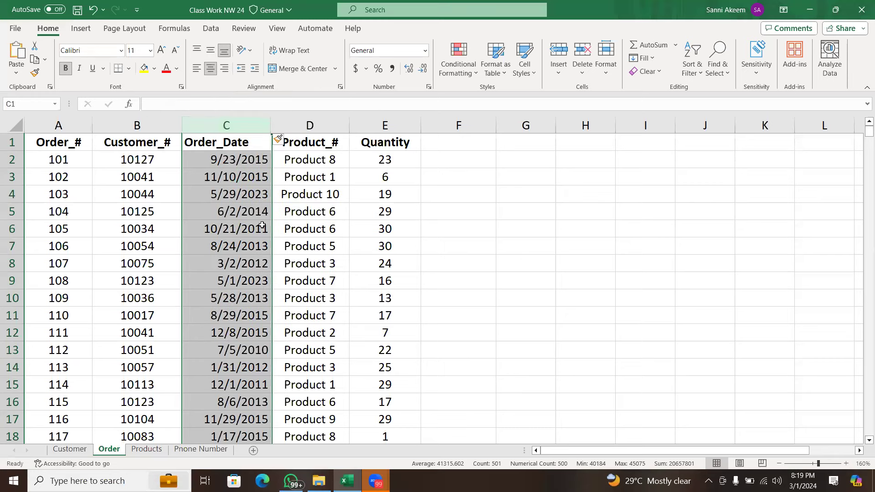
click(219, 168)
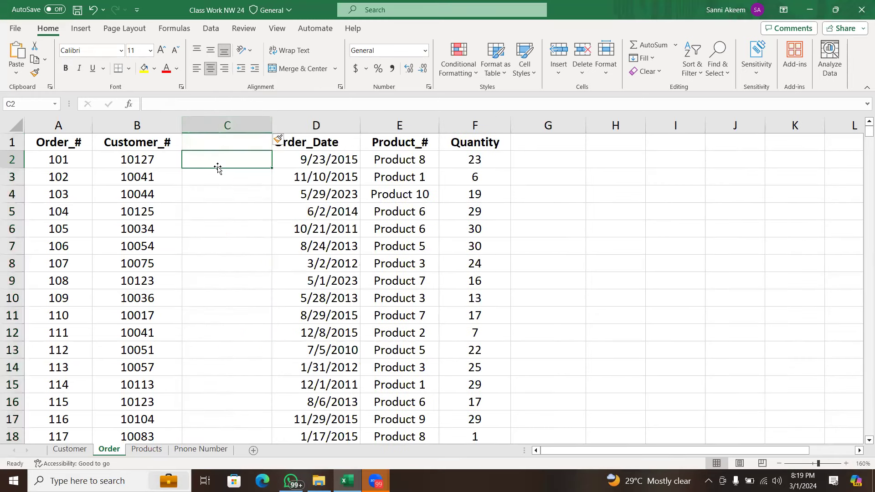
- Compare the first order's Customer_# entry on the Order sheet with the customer list on the Customer sheet
click(143, 163)
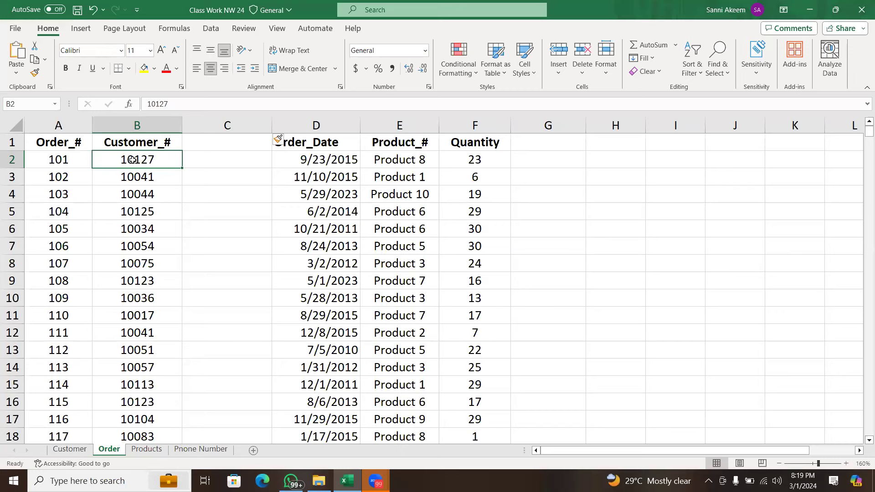
click(71, 449)
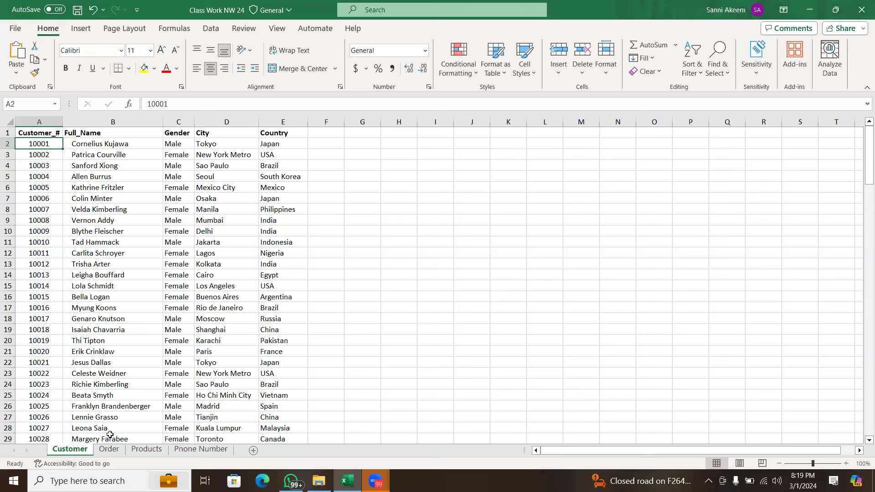
click(115, 450)
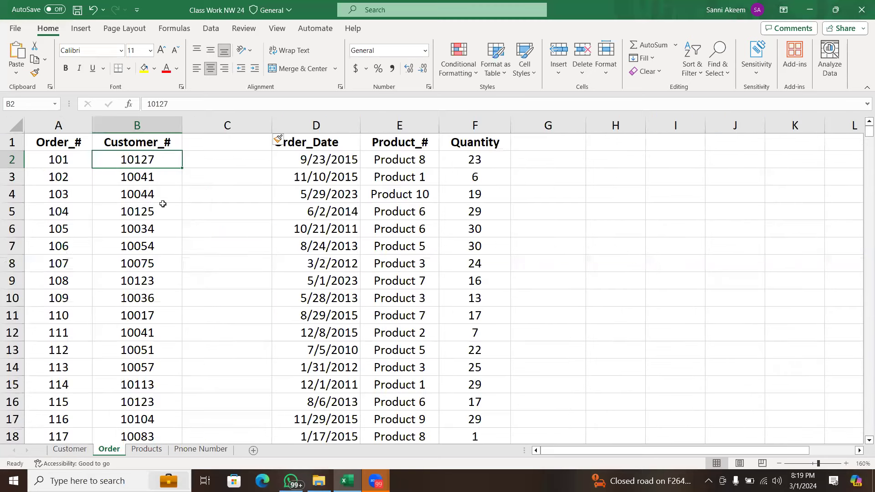
double_click(149, 159)
drag(159, 160, 71, 169)
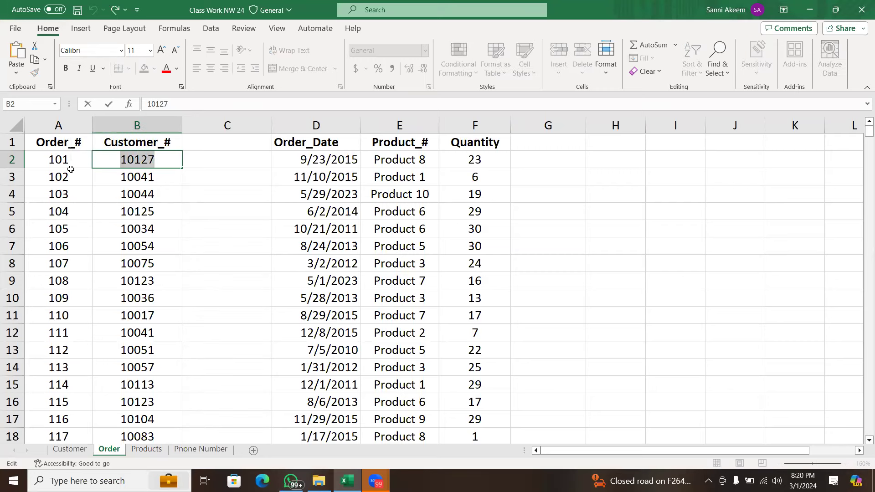
click(173, 183)
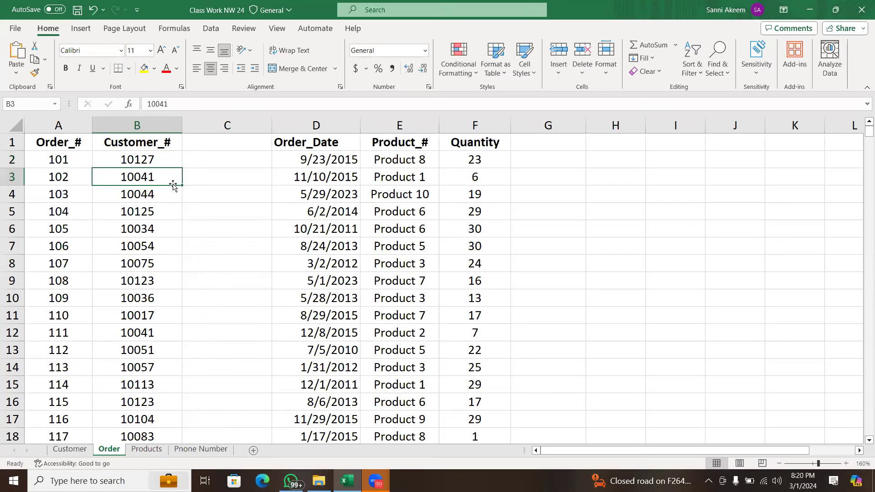
click(117, 163)
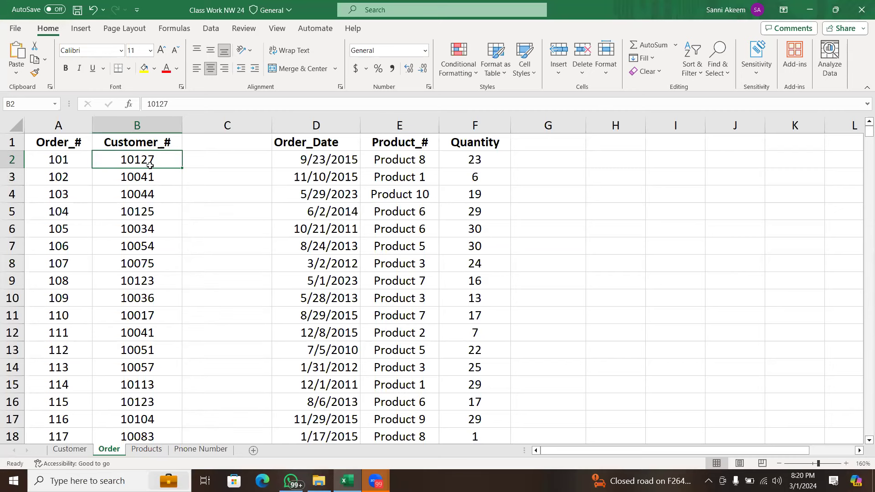
- Search the Customer sheet's Customer_# column for the first order's customer number
click(71, 449)
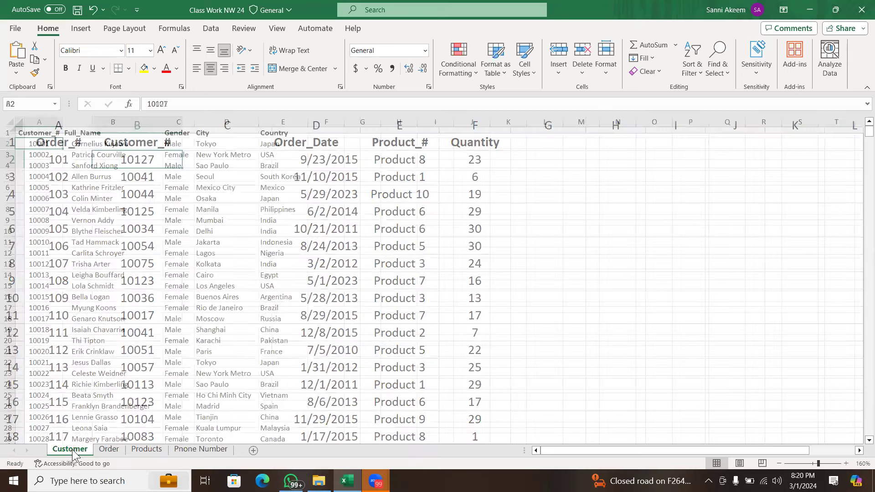
click(53, 122)
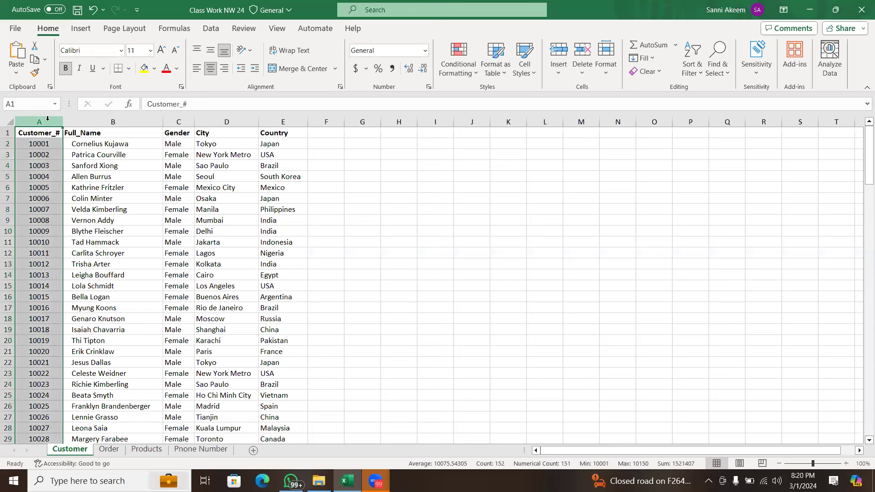
click(520, 327)
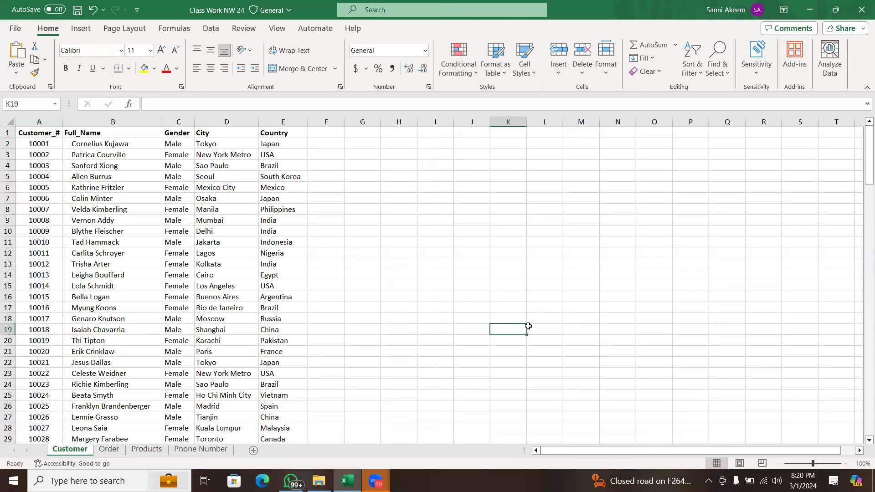
click(820, 464)
drag(864, 156, 865, 143)
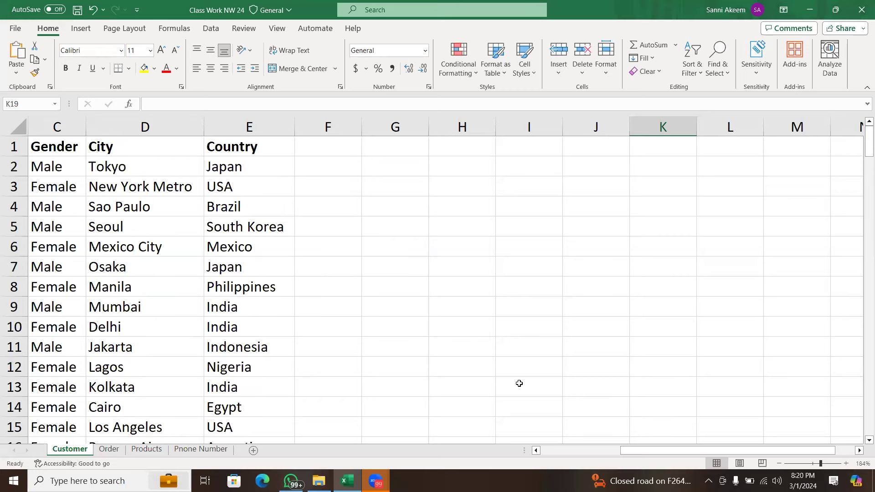
click(546, 452)
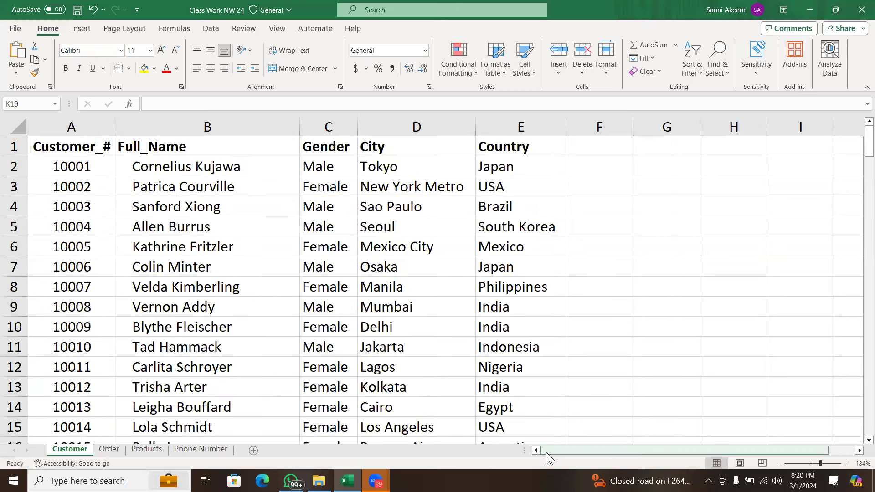
click(54, 125)
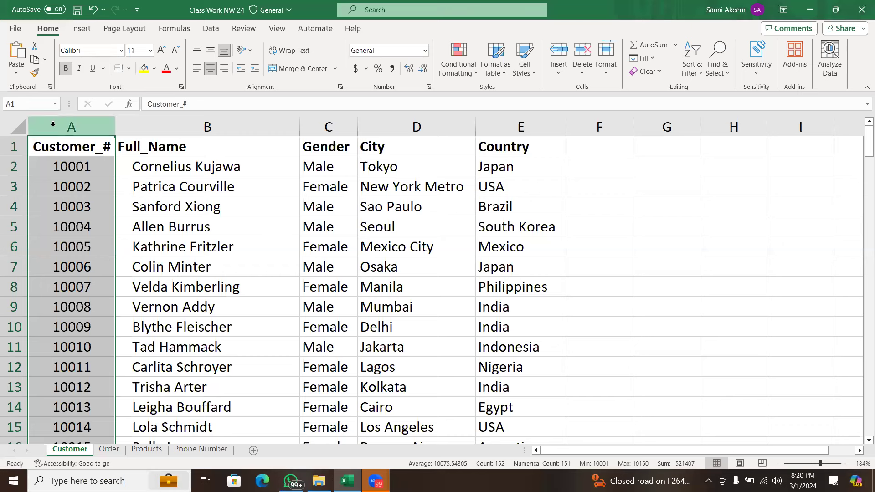
key(ctrl+f)
click(432, 128)
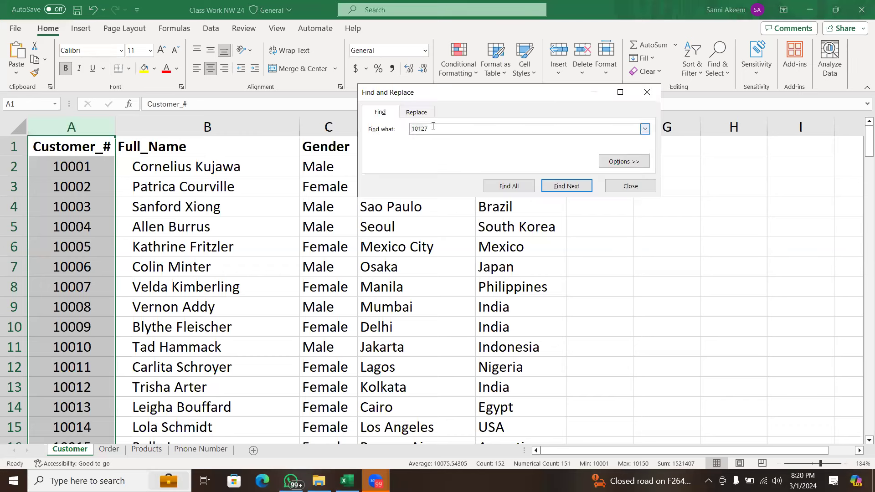
drag(415, 127, 407, 132)
click(408, 130)
click(550, 189)
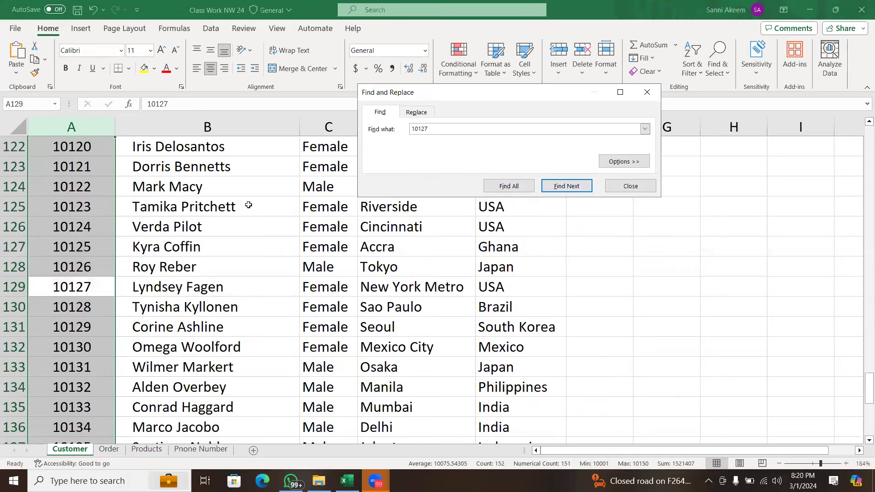
- Read the matching customer's name, gender, city and country on the Customer sheet, and close the search
click(79, 293)
click(79, 292)
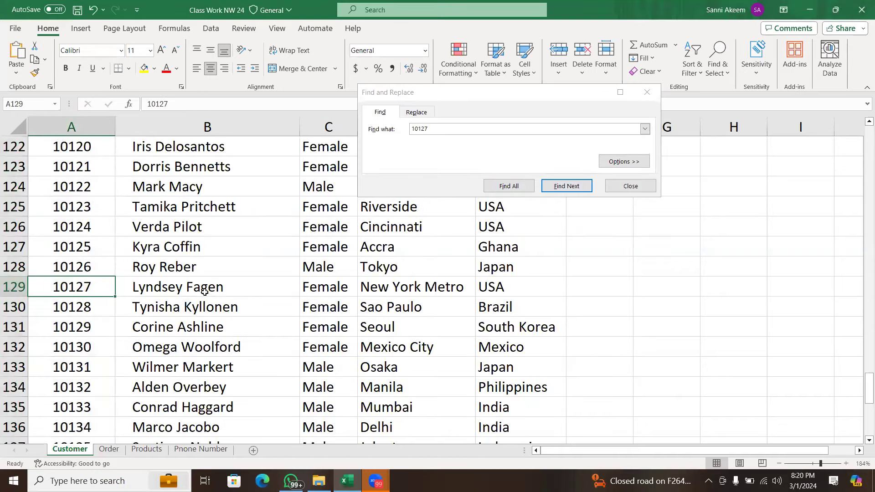
click(244, 288)
click(313, 293)
click(400, 291)
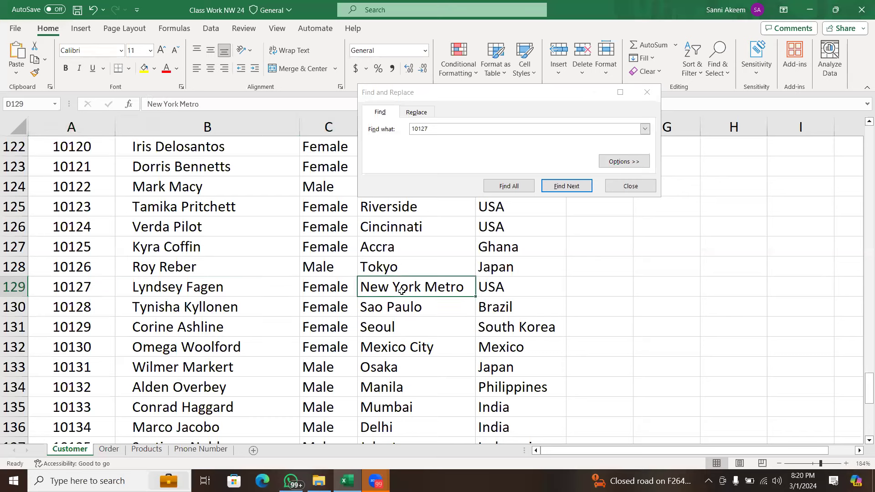
click(496, 282)
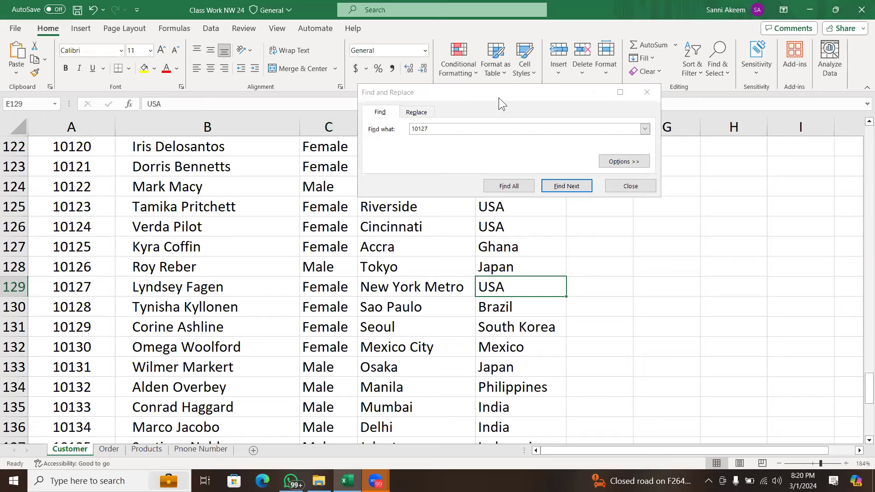
drag(519, 94, 432, 98)
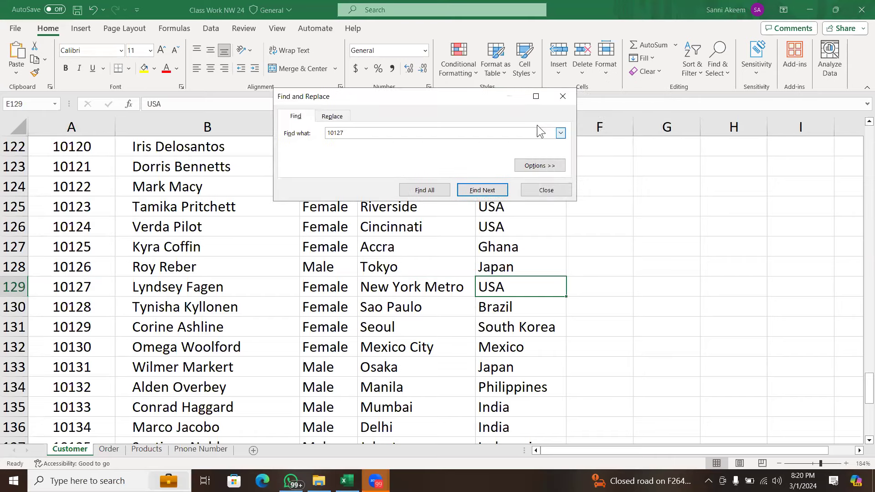
click(561, 98)
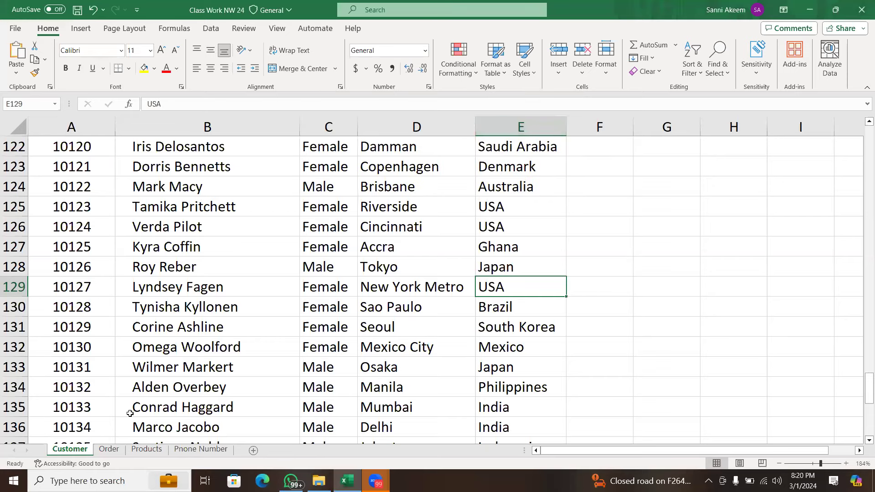
- Review the Order sheet down to its last order, and select the blank column's header cell
click(110, 449)
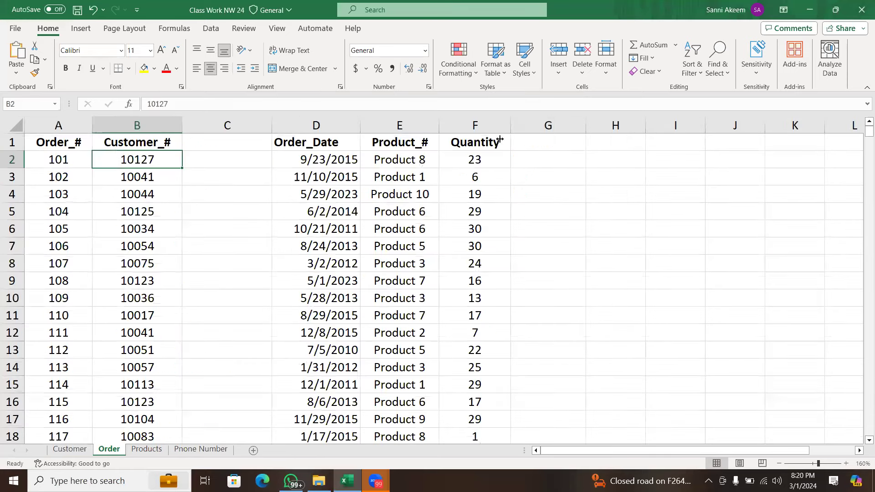
drag(868, 133, 863, 446)
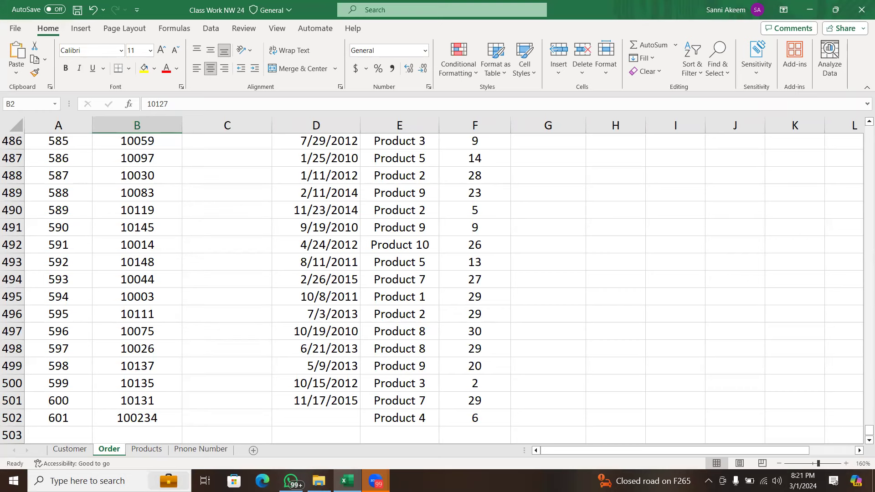
drag(866, 430, 864, 122)
click(208, 146)
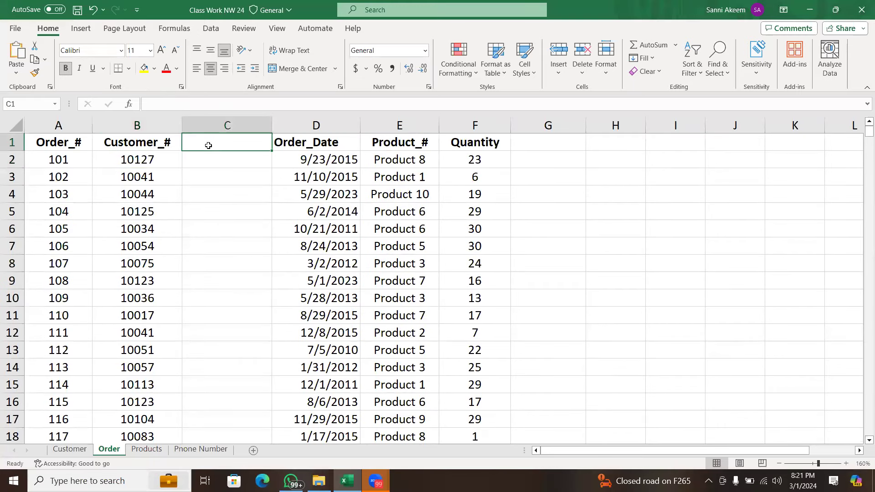
- Enter the header Customer"s Name in cell C1 of the Order sheet and fit the column width to it
text(C)
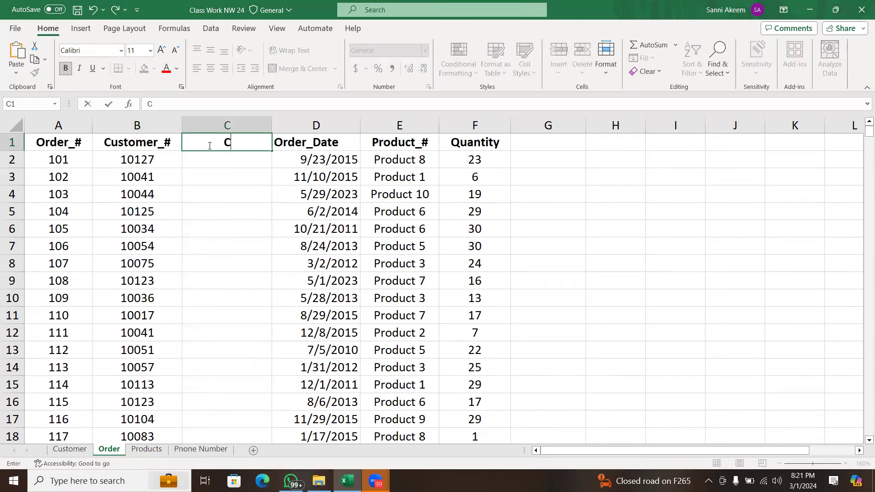
text(ustomer"s Name)
key(Return)
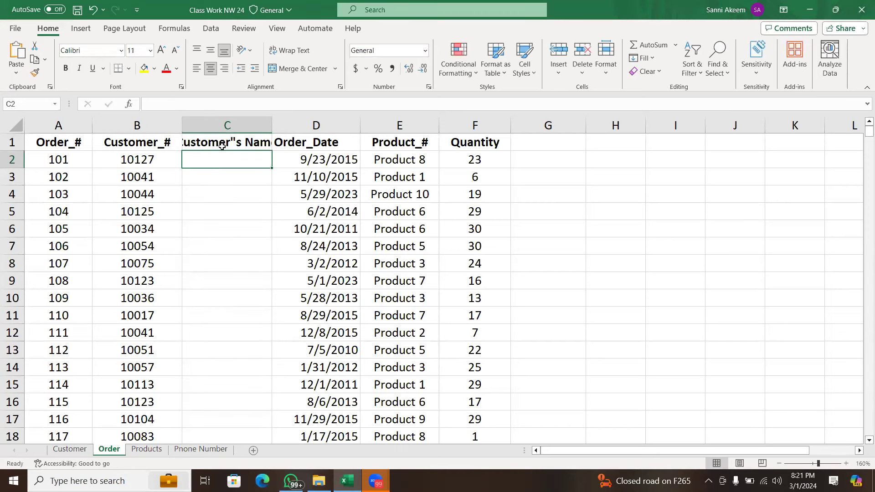
double_click(269, 131)
- Start a VLOOKUP formula in C2 with B2 as the lookup value and the Customer sheet's columns A:E as the table array
text(=)
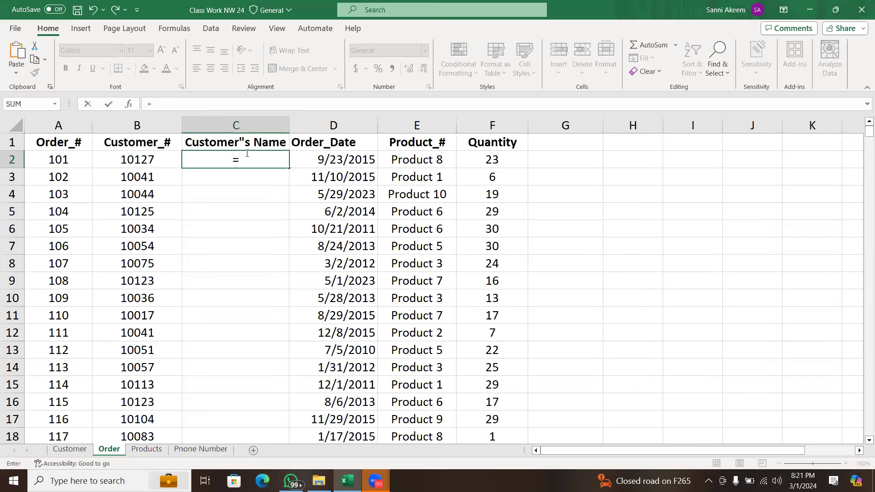
text(vlo)
key(Tab)
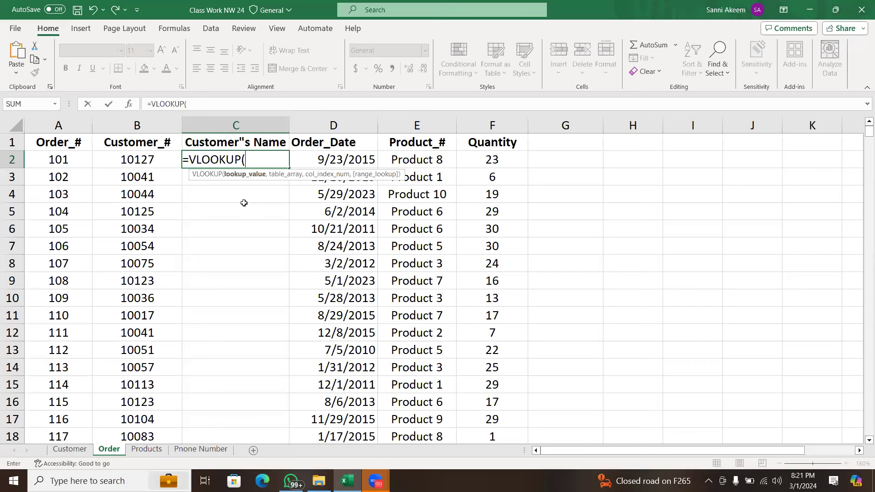
click(125, 162)
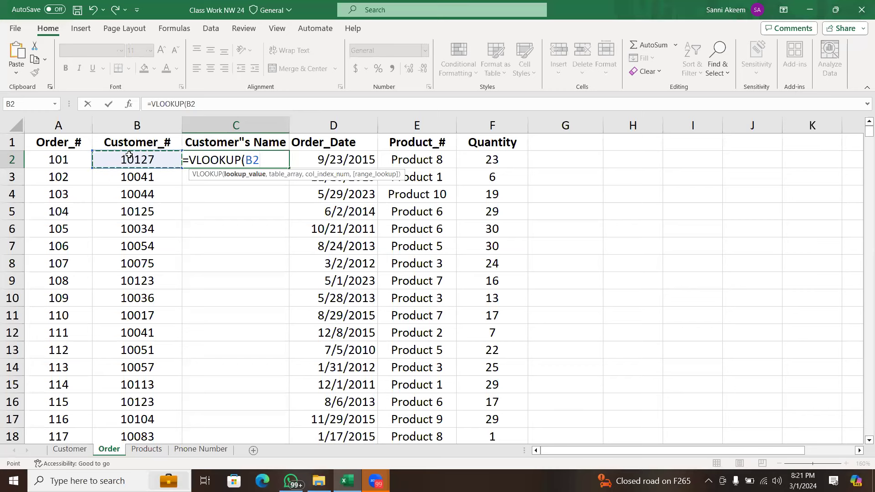
text(,)
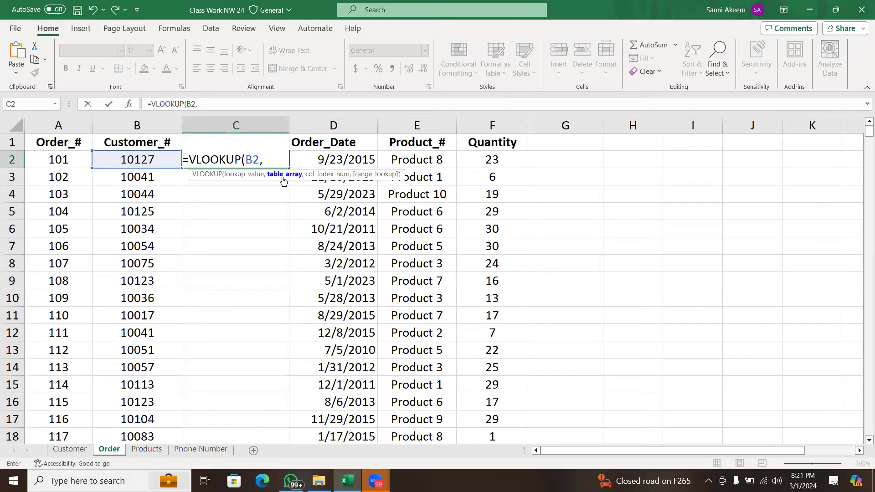
click(84, 452)
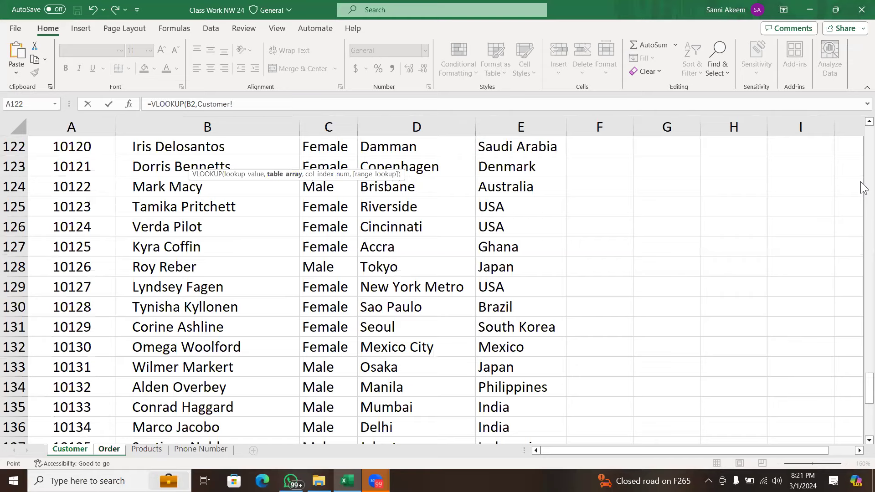
drag(864, 385, 865, 132)
click(86, 129)
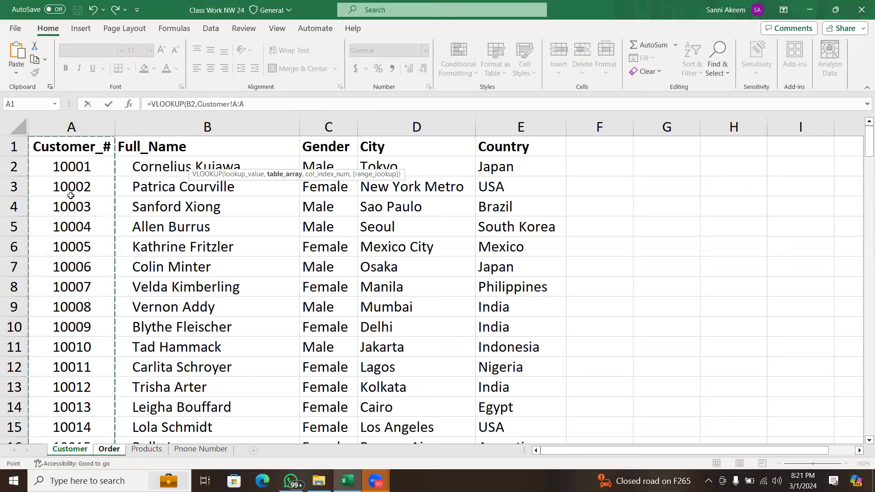
click(71, 128)
drag(83, 126, 534, 128)
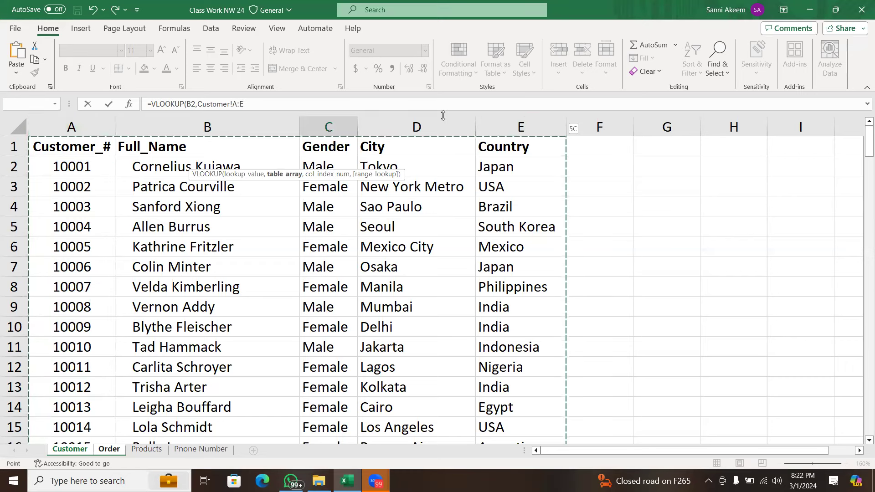
click(253, 104)
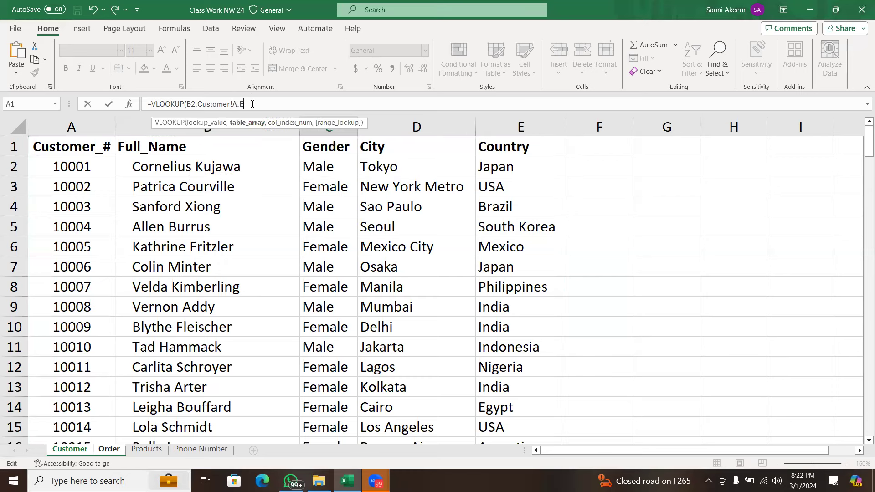
- Complete the VLOOKUP formula with column index 2 and FALSE for an exact match
text(,)
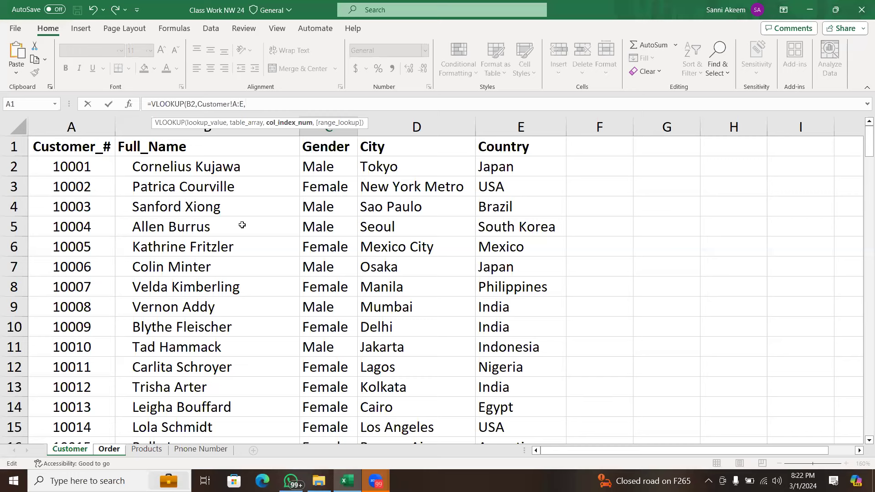
text(2,)
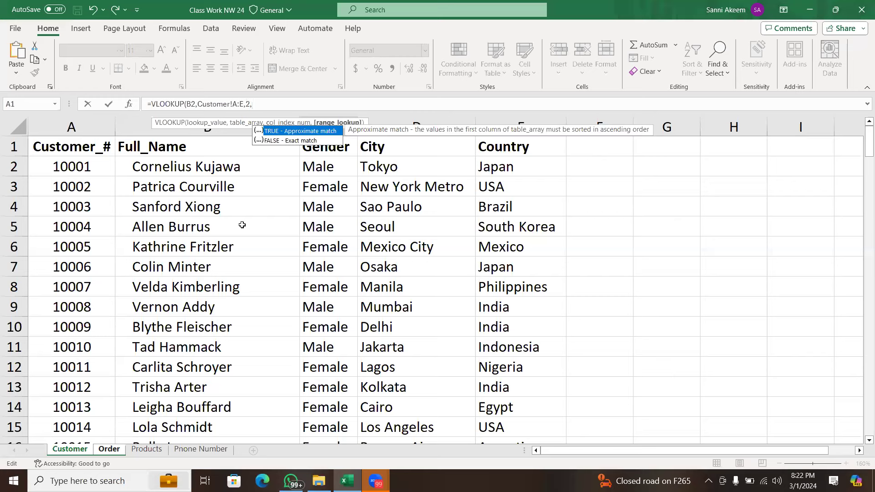
text(fals)
click(315, 140)
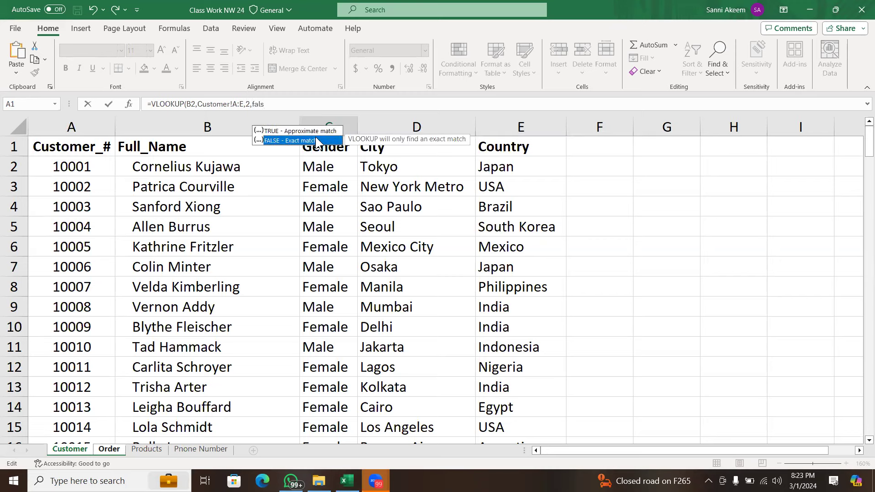
double_click(315, 140)
text())
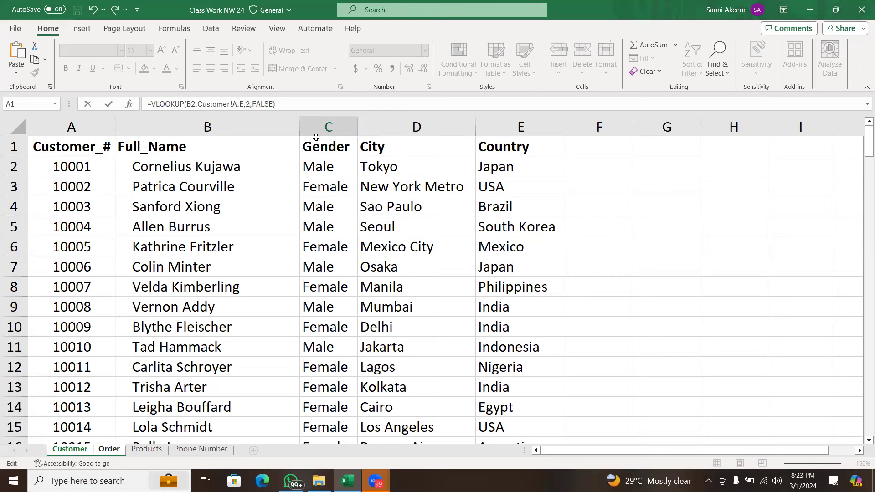
key(Return)
- Fill the lookup formula from C2 down the customer name column to the last order
click(279, 165)
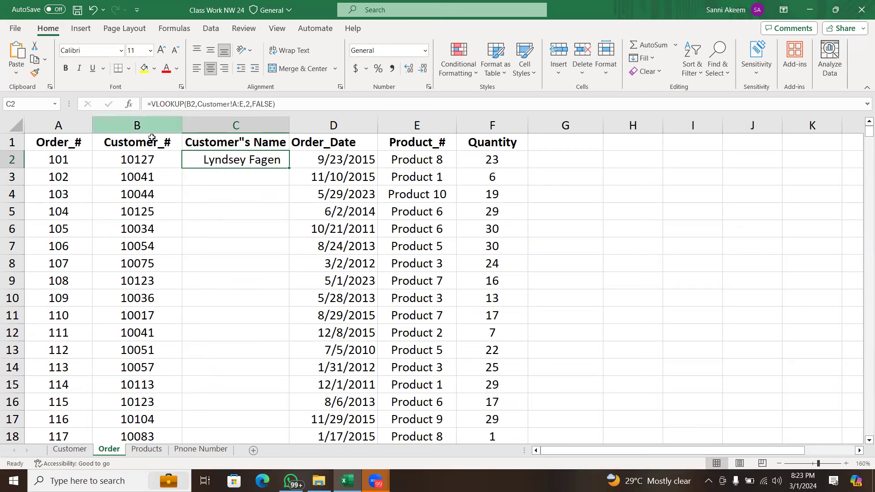
click(152, 157)
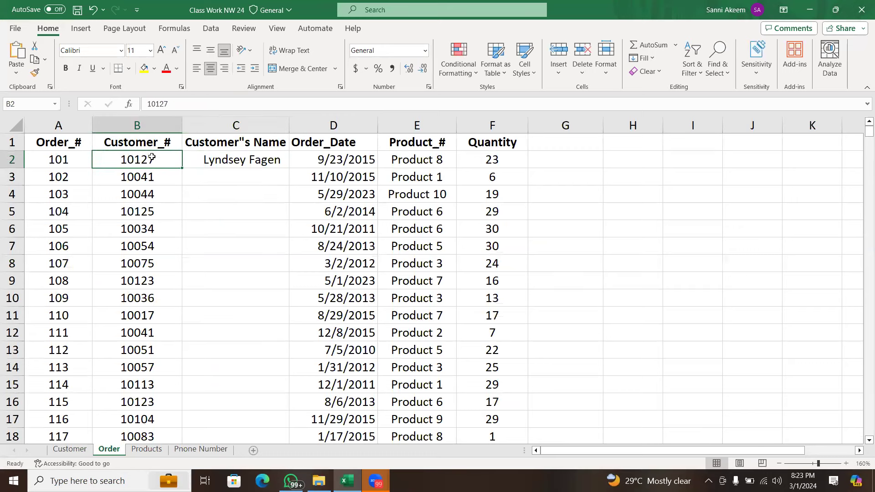
click(248, 158)
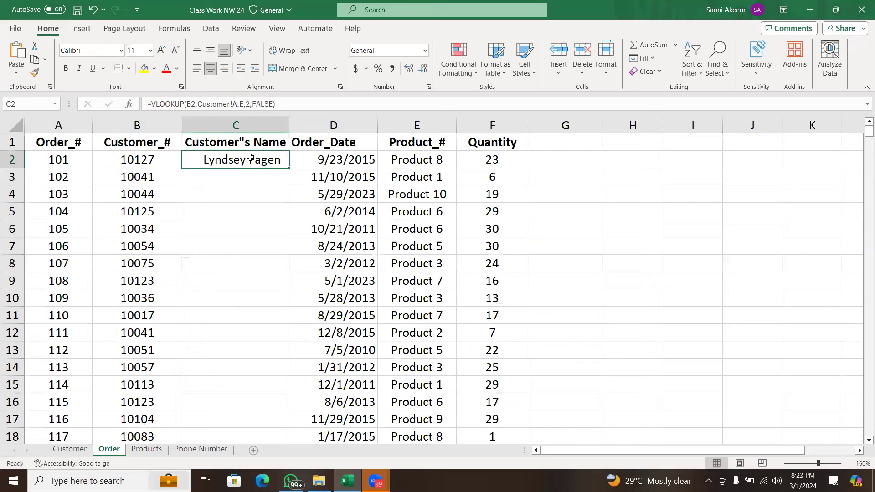
double_click(288, 170)
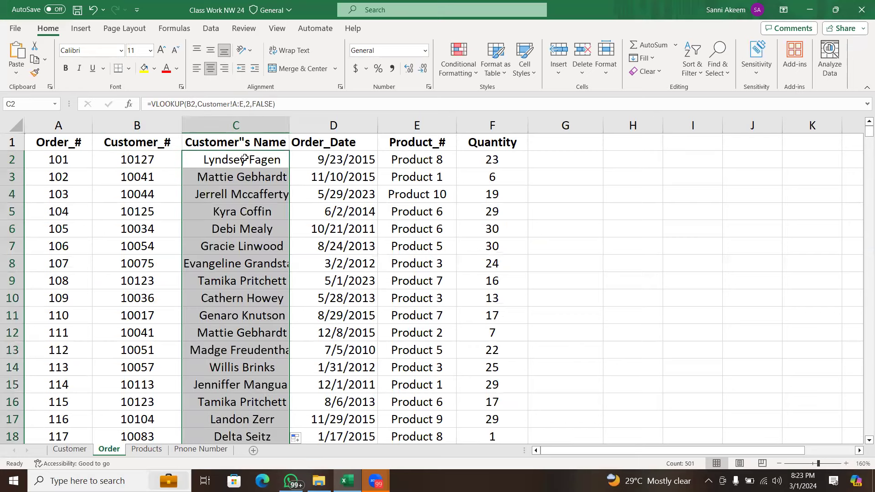
- Left-align the filled customer names and fit column C's width to the longest name
click(201, 71)
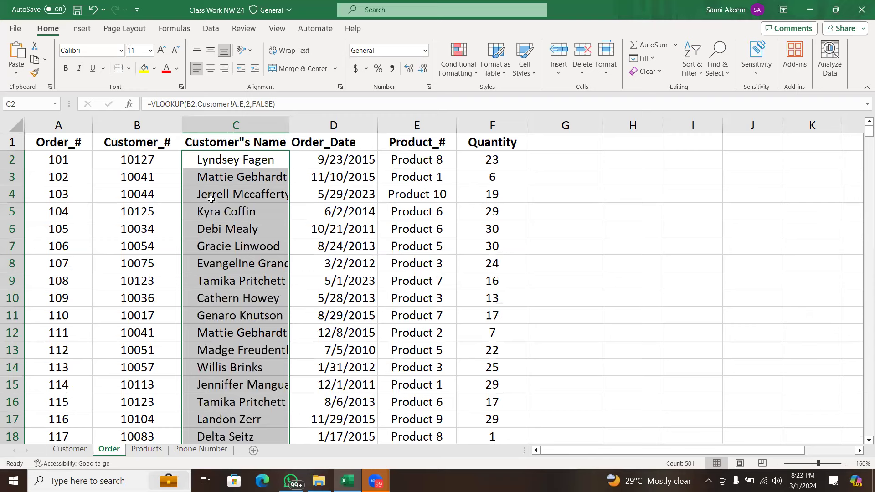
double_click(289, 123)
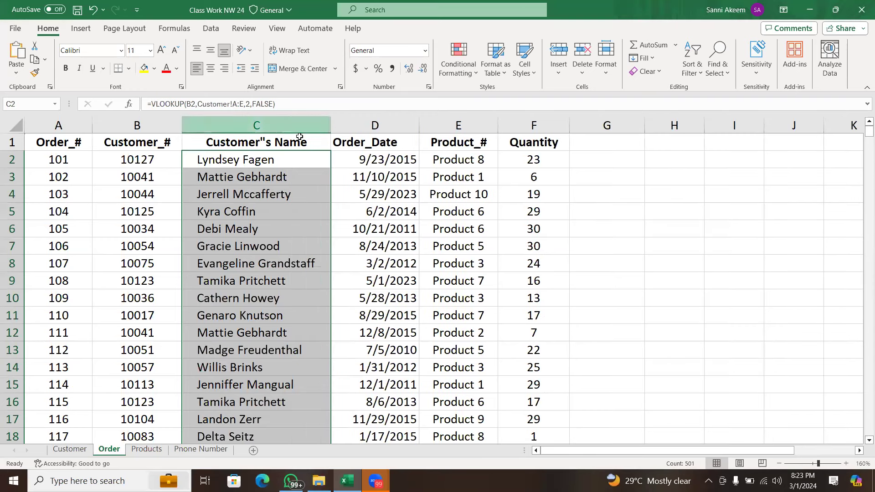
click(234, 176)
click(221, 164)
click(223, 176)
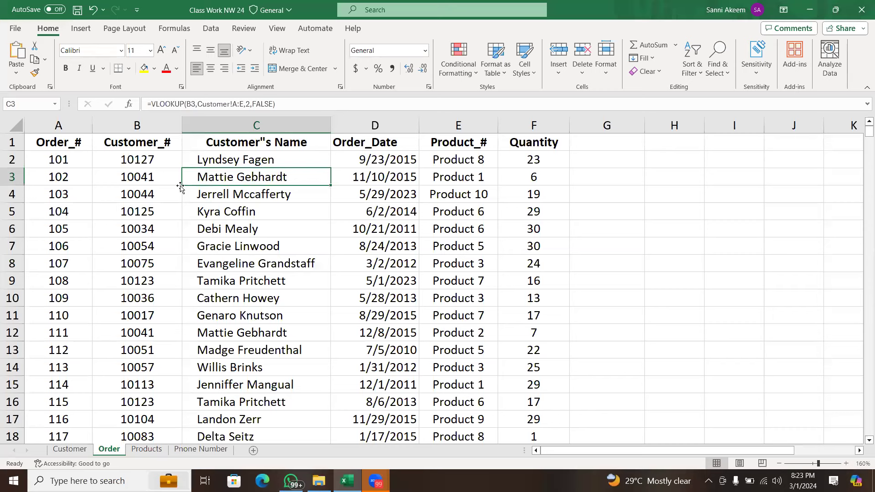
- Insert a blank column before Order_Date on the Order sheet and select its header cell D1
click(125, 149)
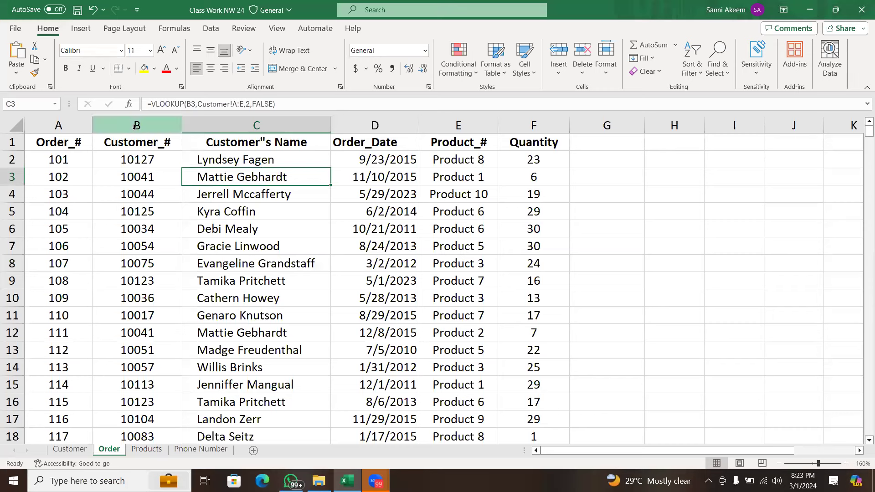
key(ctrl+shift+Down)
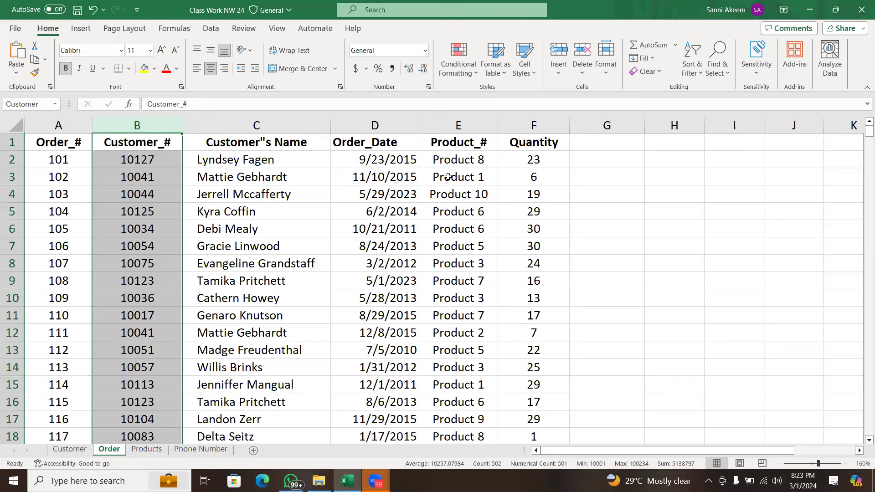
click(346, 127)
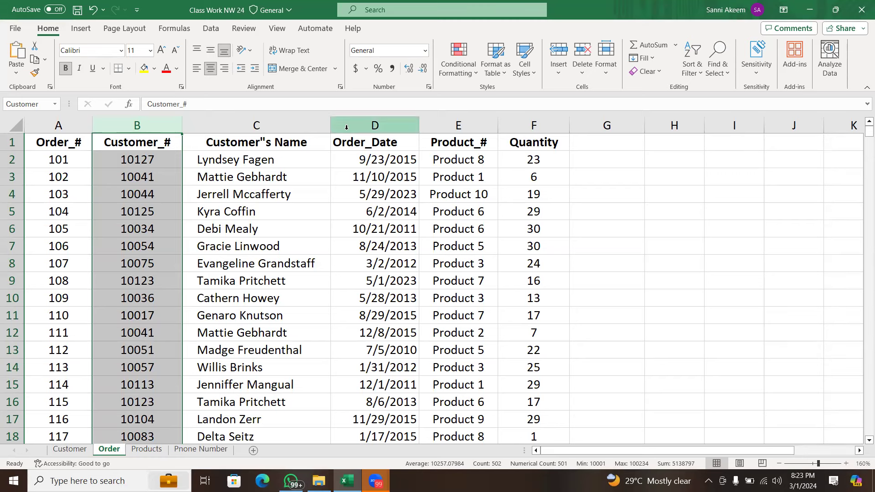
right_click(347, 127)
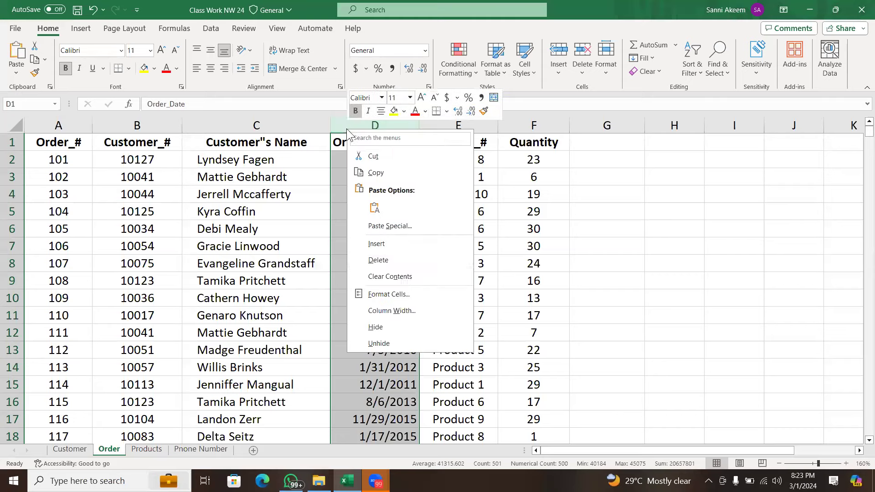
click(398, 243)
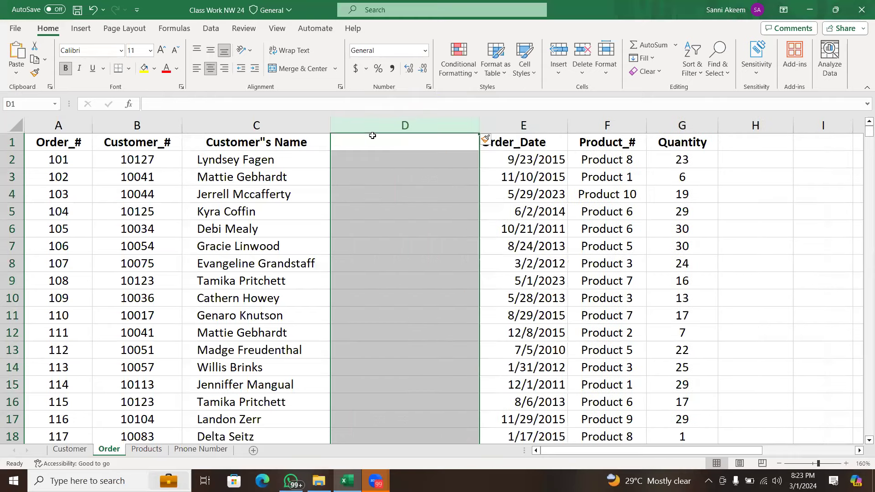
click(373, 138)
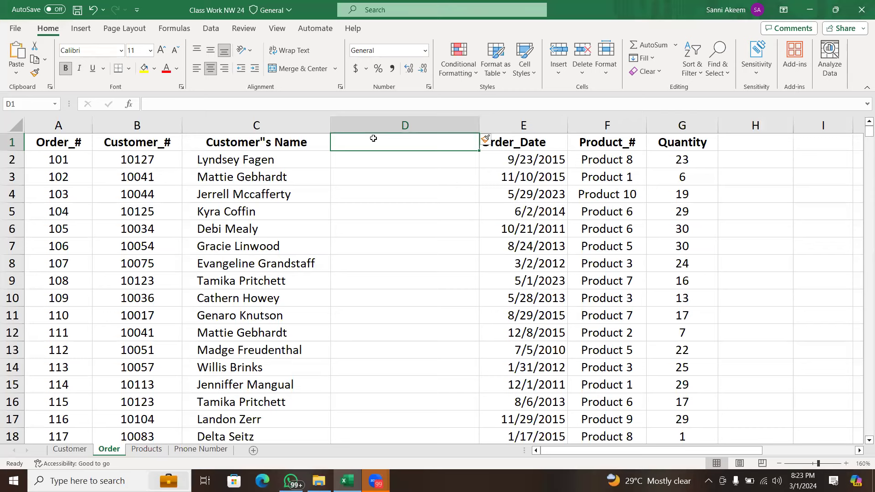
text(F)
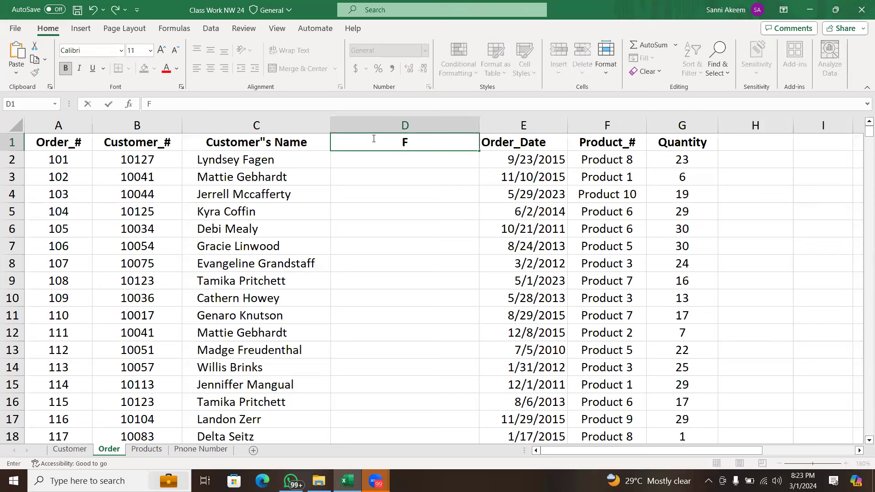
text(emale)
click(392, 160)
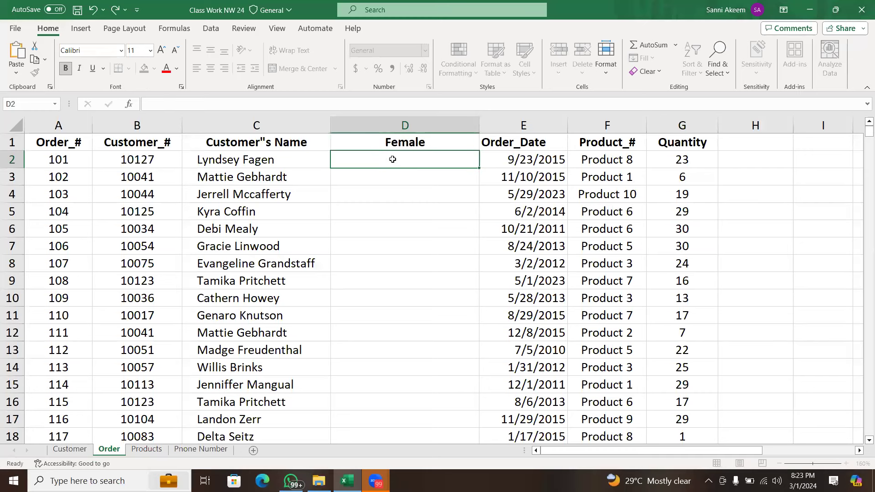
double_click(418, 140)
key(BackSpace)
key(BackSpace)
key(BackSpace)
key(BackSpace)
key(BackSpace)
key(BackSpace)
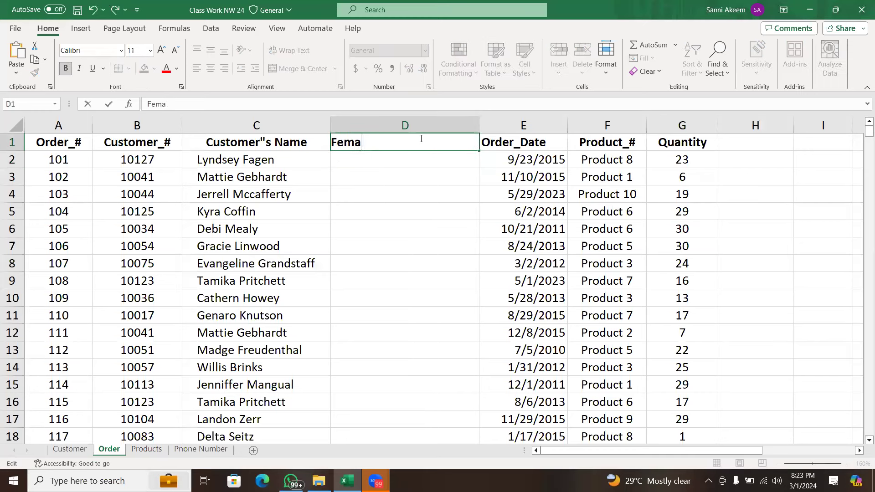
- Enter Gender as the header of the new column in cell D1
text(Gender)
key(Return)
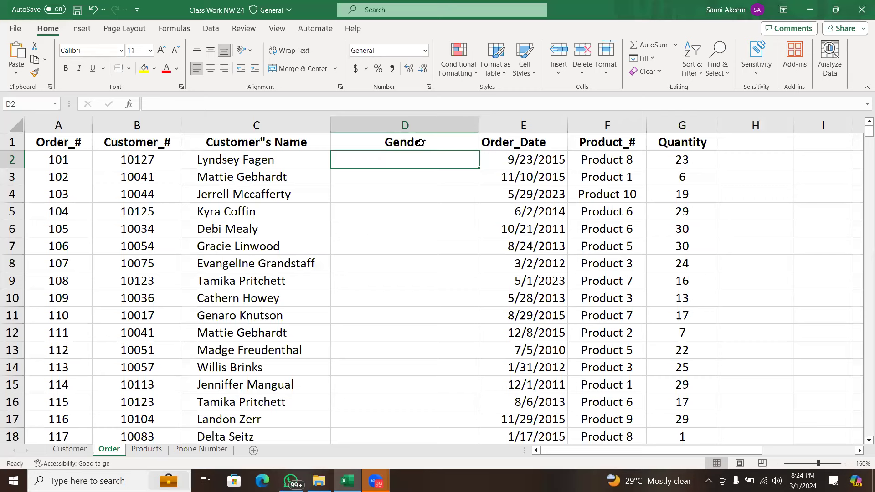
text(=)
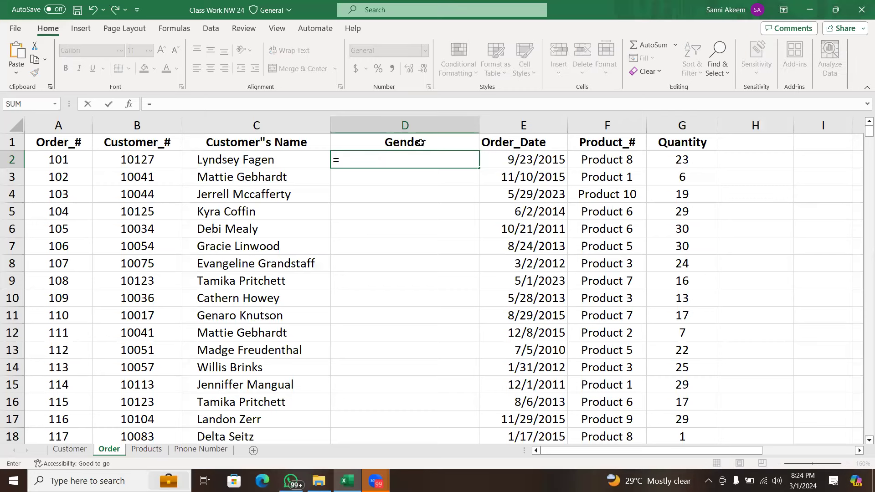
text(vlo)
key(Tab)
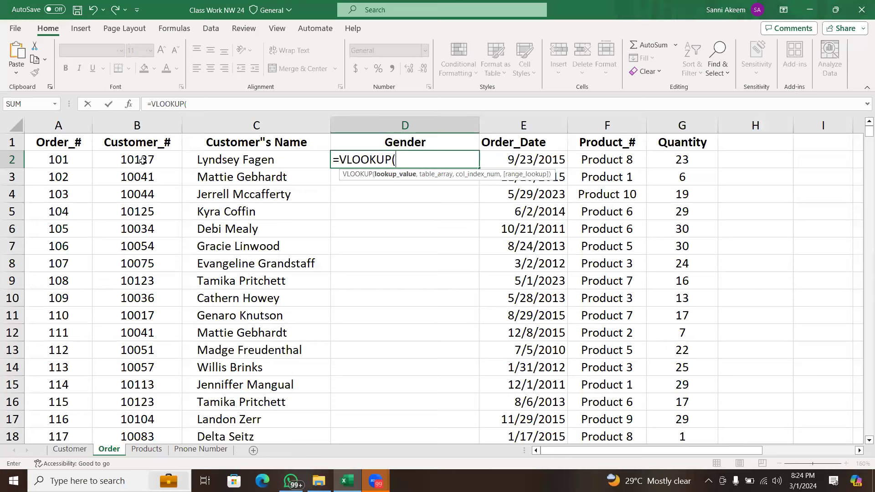
key(BackSpace)
key(BackSpace)
key(BackSpace)
key(BackSpace)
key(BackSpace)
key(BackSpace)
key(BackSpace)
key(BackSpace)
key(BackSpace)
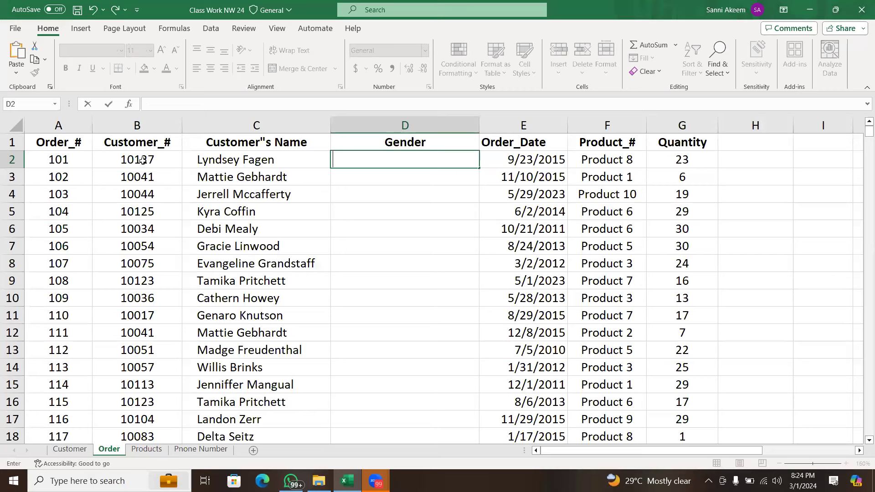
click(360, 192)
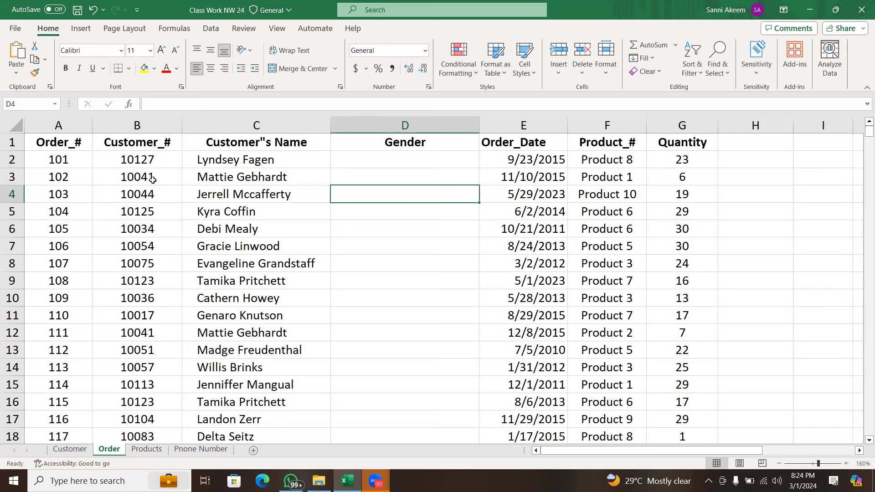
- Search the Customer_# column of the Customer sheet for the first order's customer number
click(148, 161)
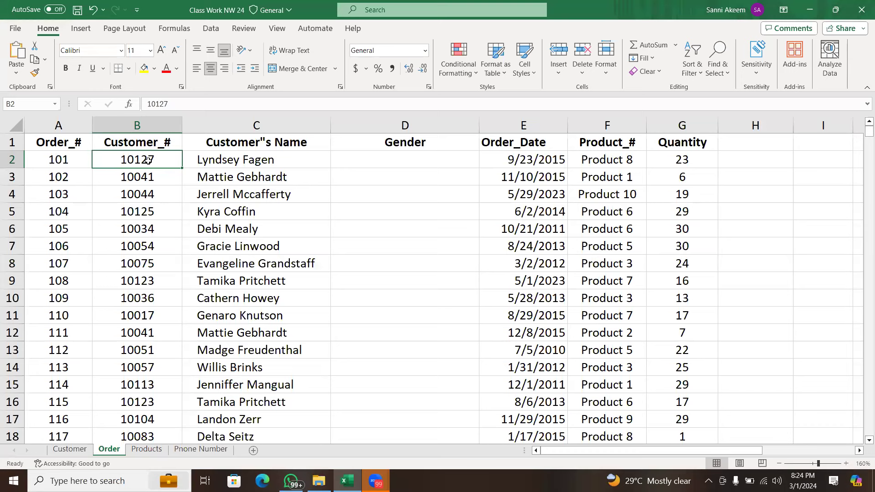
double_click(148, 160)
drag(158, 159, 121, 160)
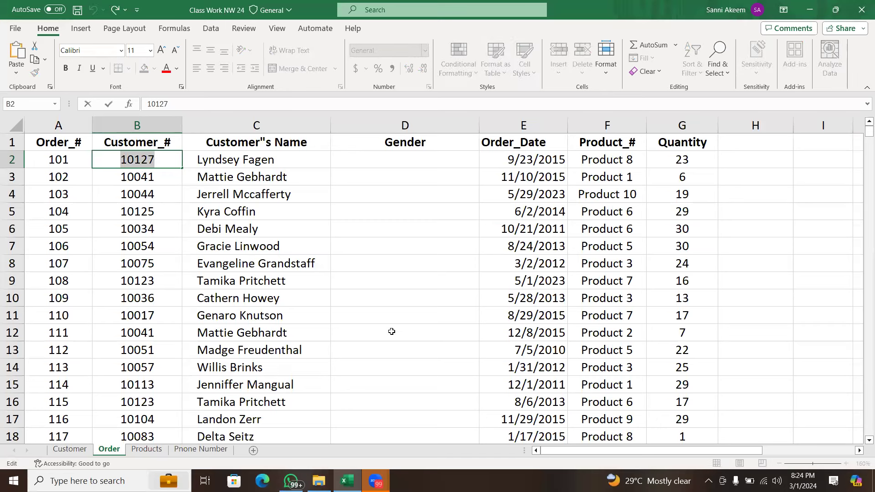
click(392, 180)
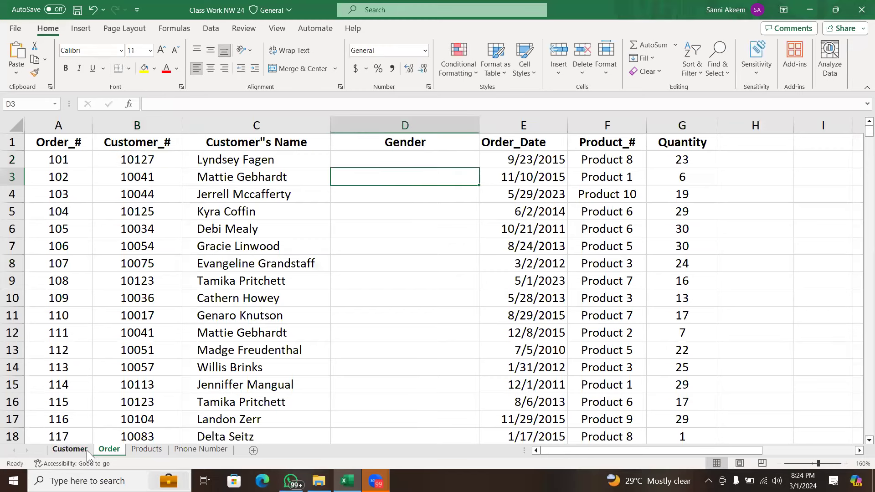
click(69, 450)
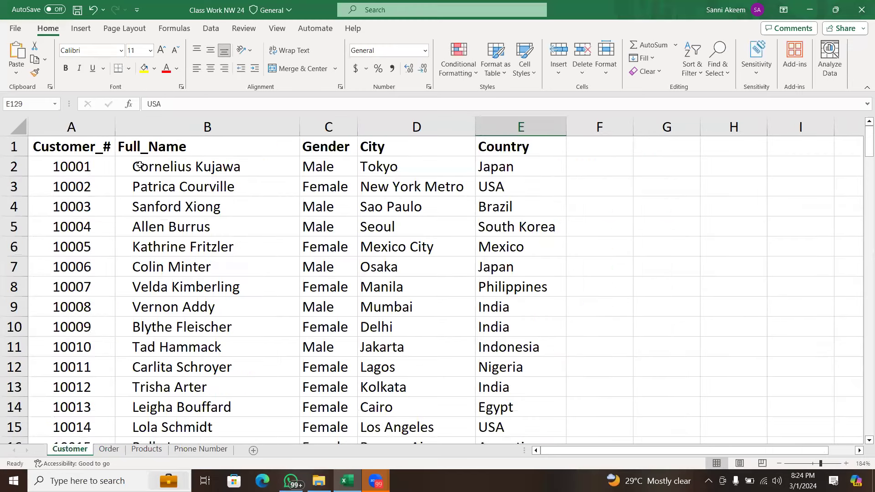
click(84, 123)
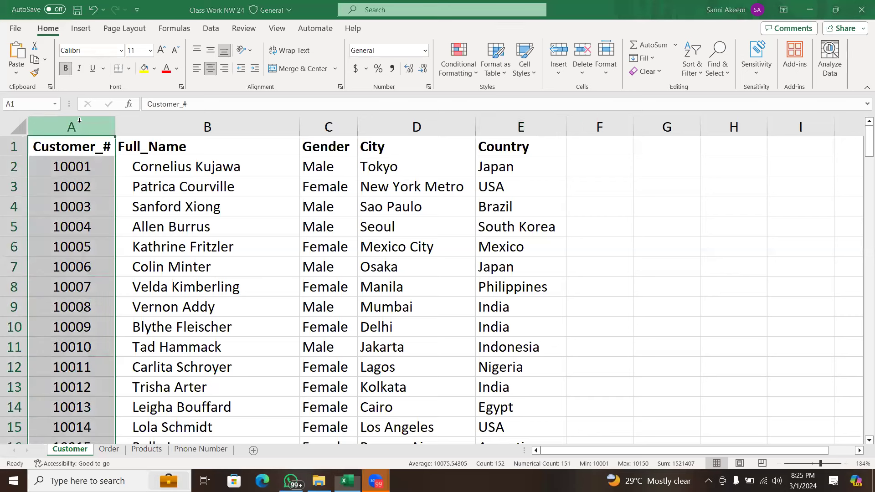
key(ctrl+f)
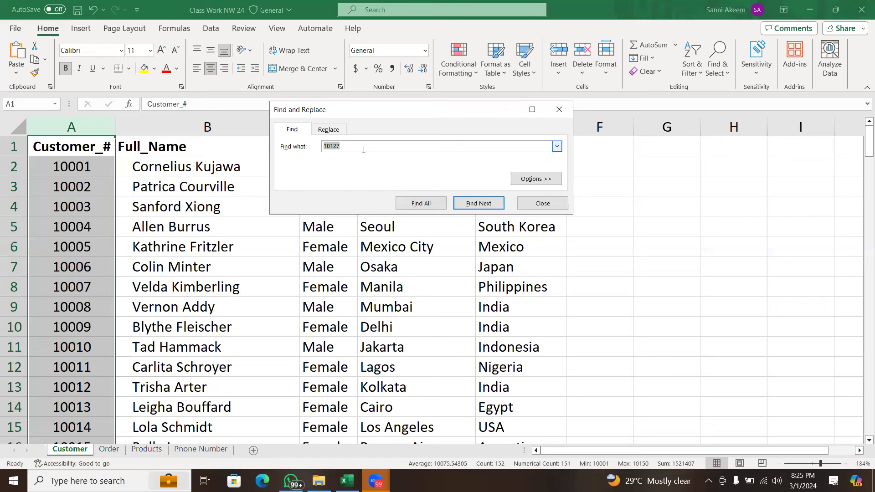
click(364, 148)
click(487, 204)
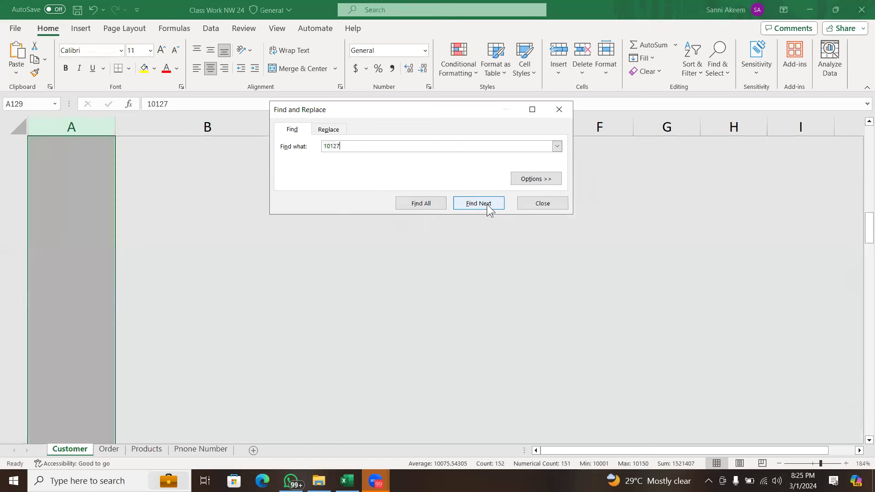
- Check the name and gender in the matching customer record, and return to the Order sheet with the search closed
click(105, 288)
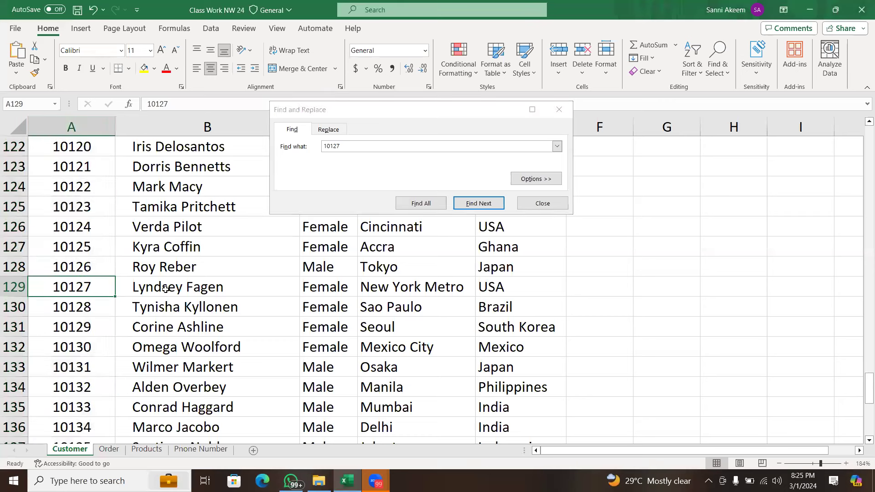
click(333, 291)
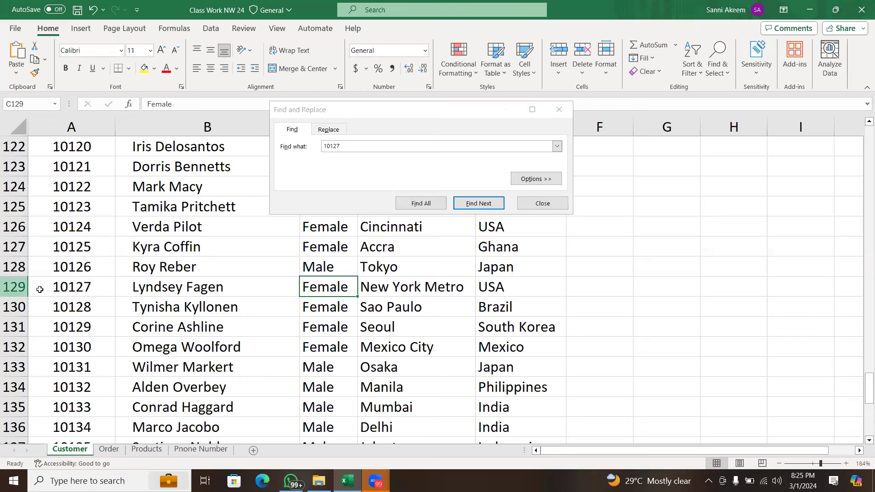
click(193, 292)
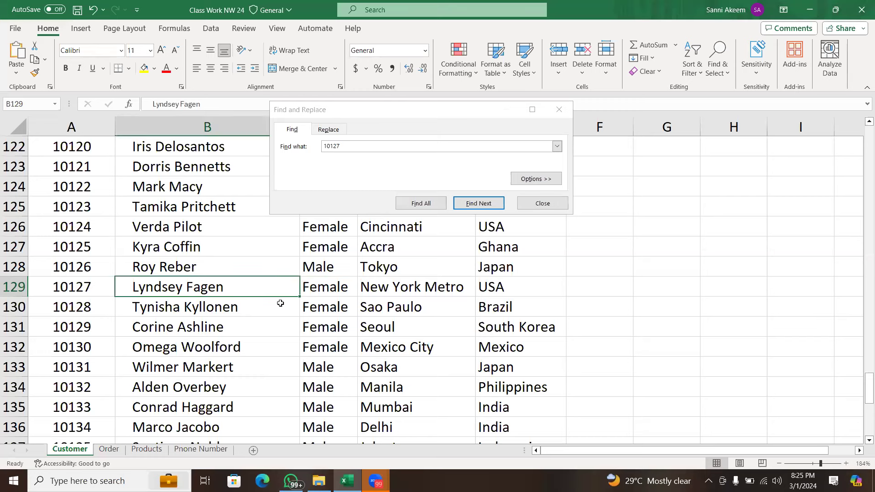
click(332, 284)
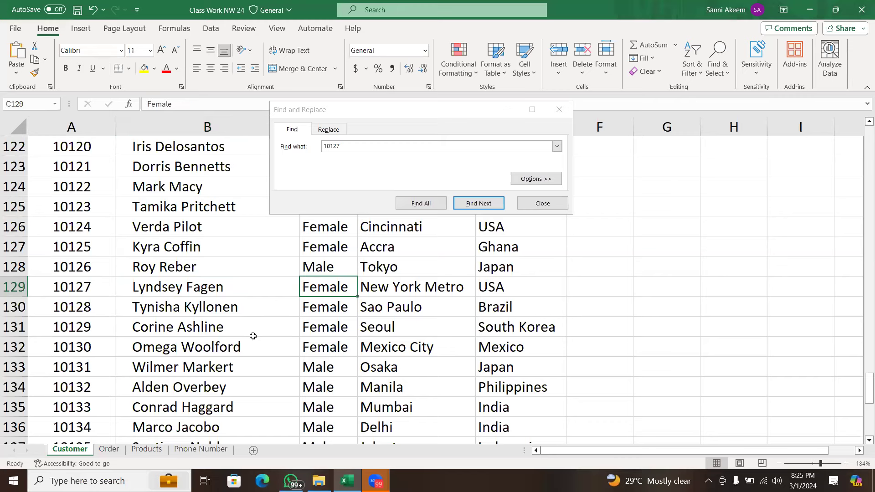
click(109, 449)
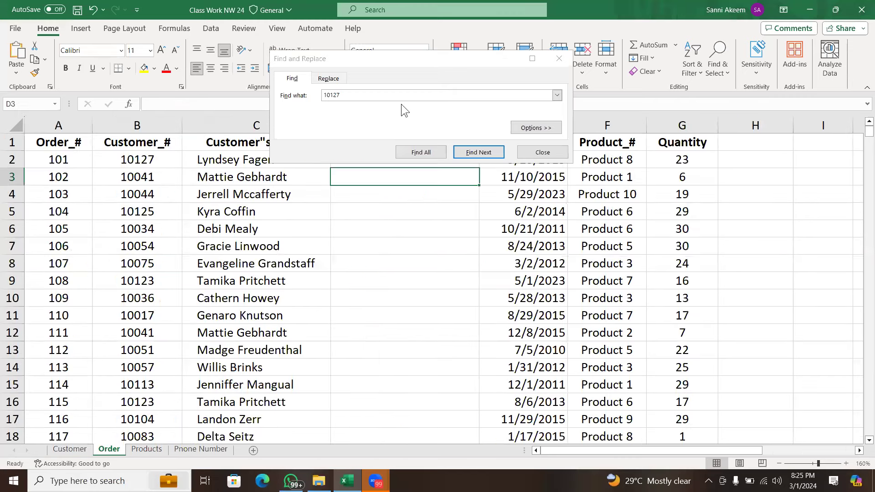
click(559, 58)
- Enter Female by hand as the first order's gender in cell D2
click(394, 156)
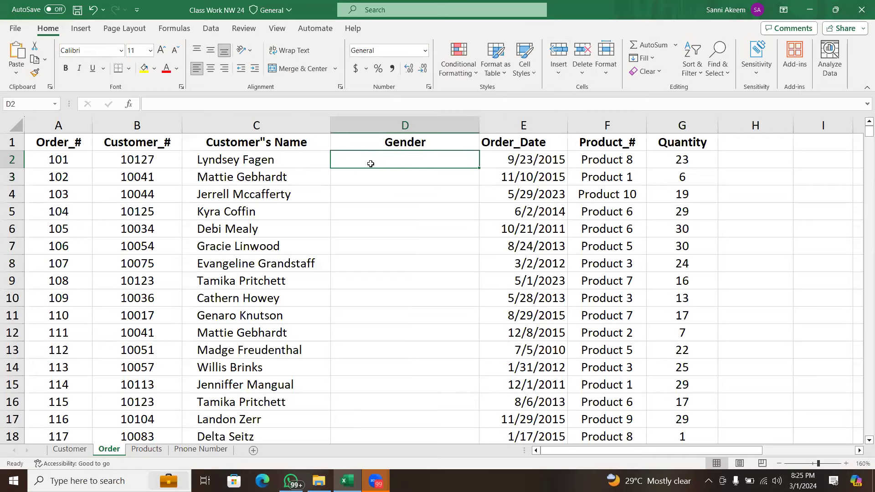
text(Fen)
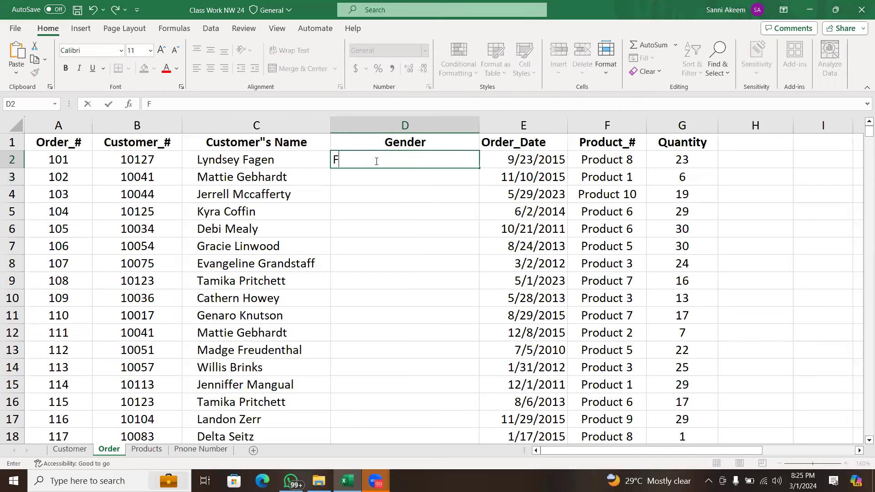
key(BackSpace)
text(male)
key(Return)
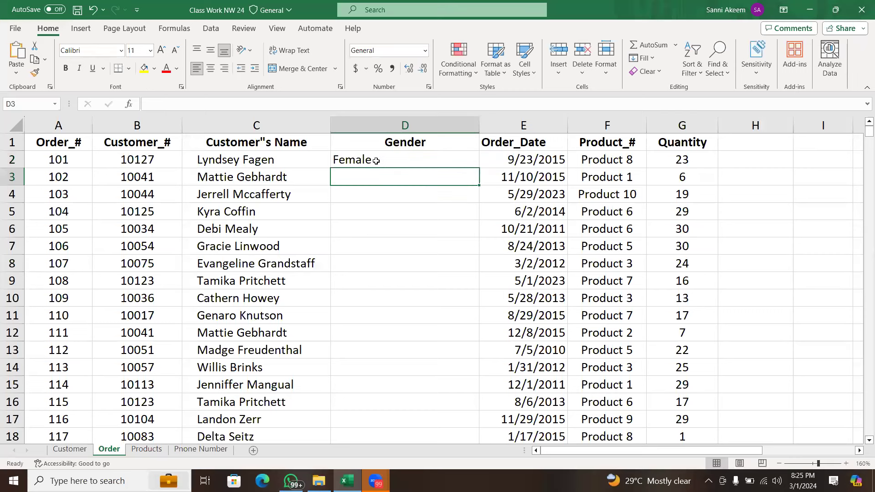
- Clear the manually entered gender from cell D2
click(375, 160)
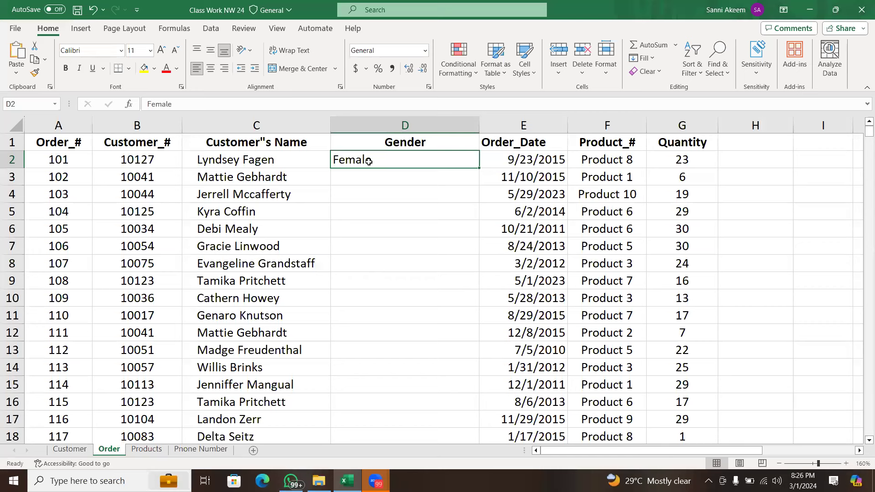
key(BackSpace)
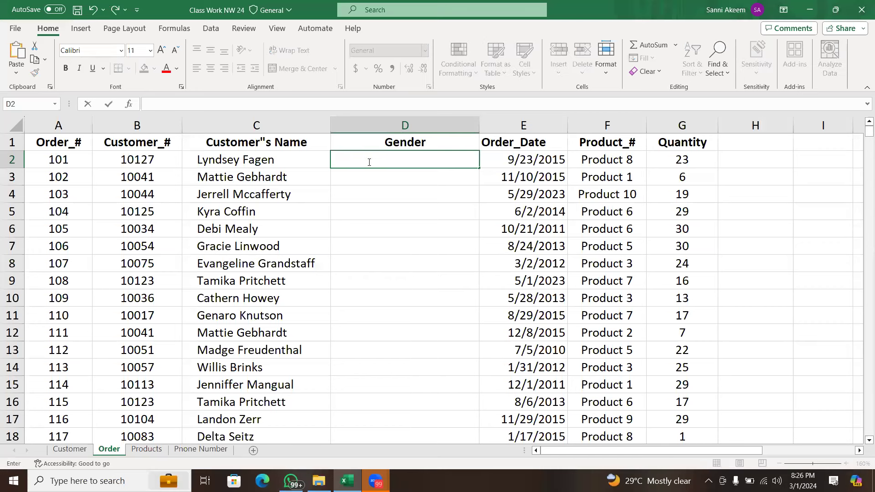
click(441, 224)
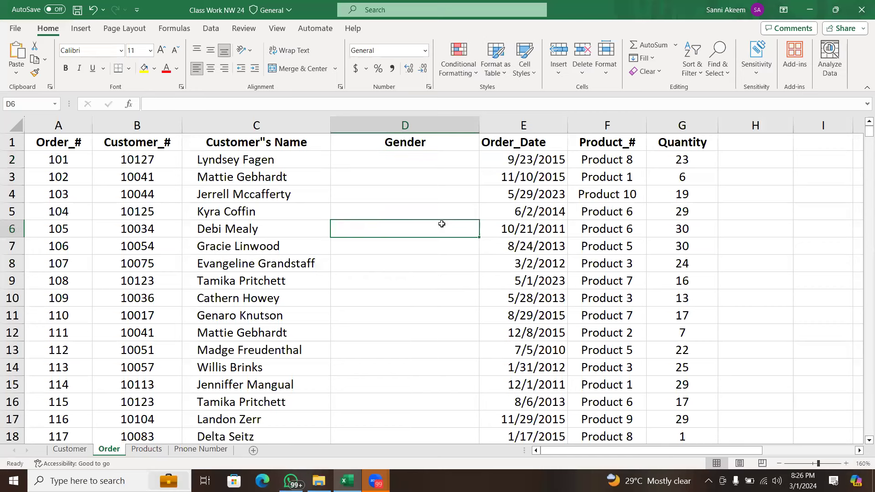
- Start a VLOOKUP formula in D2 with the customer number cell B2 as its lookup value
click(396, 160)
text(=)
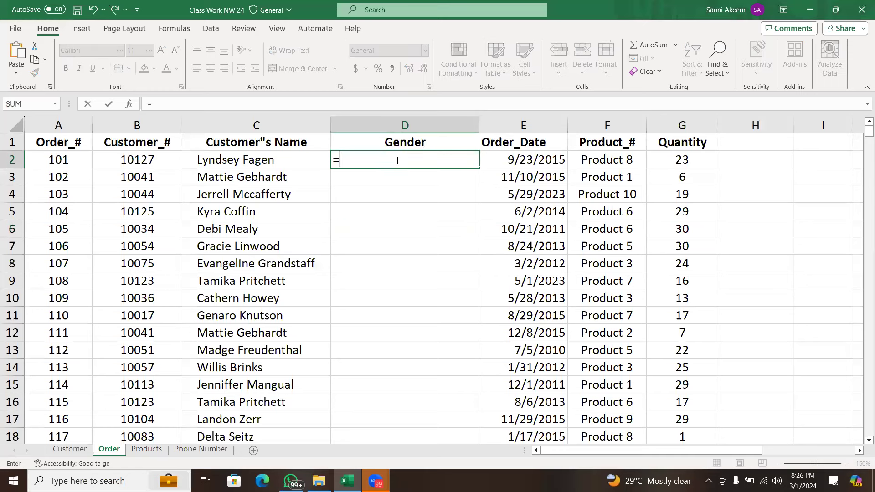
text(vlo)
key(Tab)
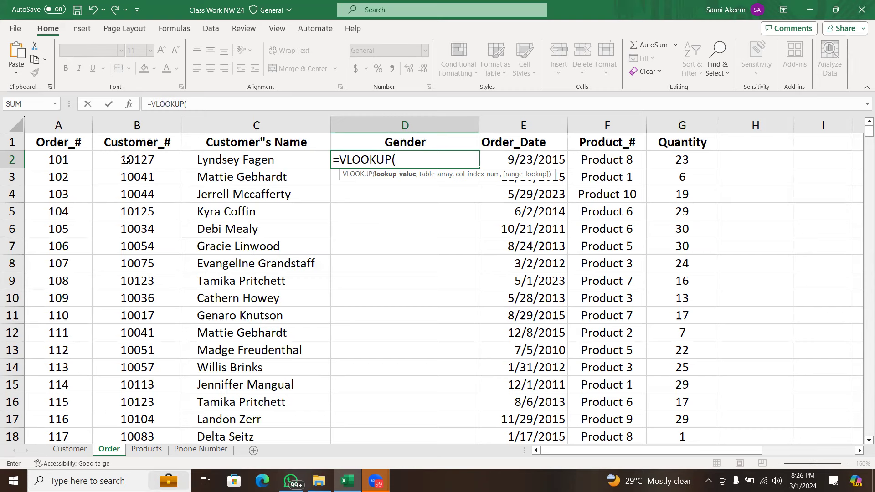
click(126, 160)
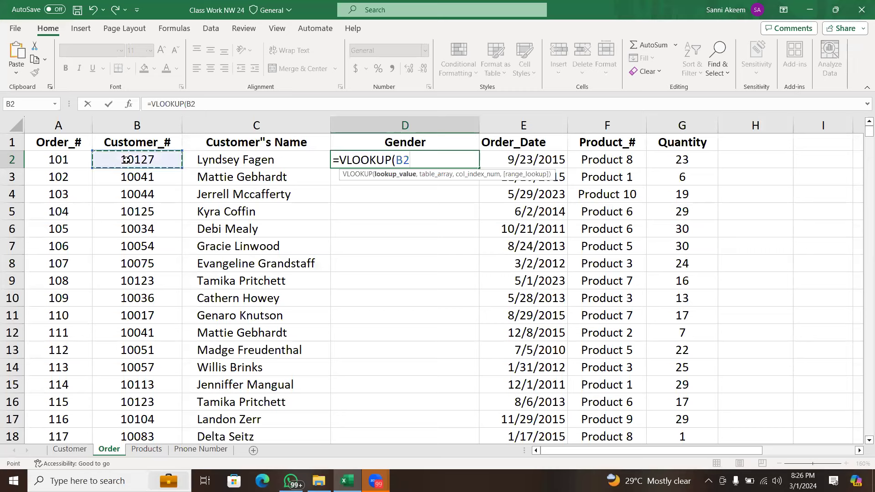
text(,)
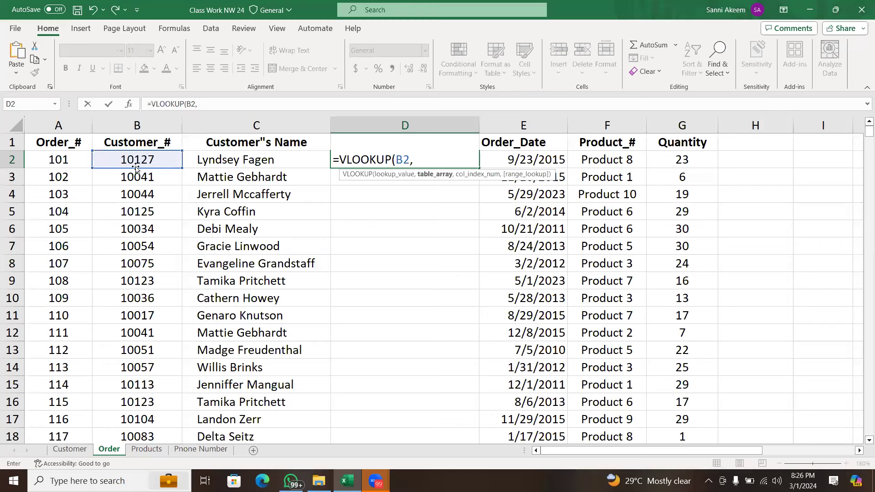
- Set the VLOOKUP's table array to columns A:E of the Customer sheet
click(78, 451)
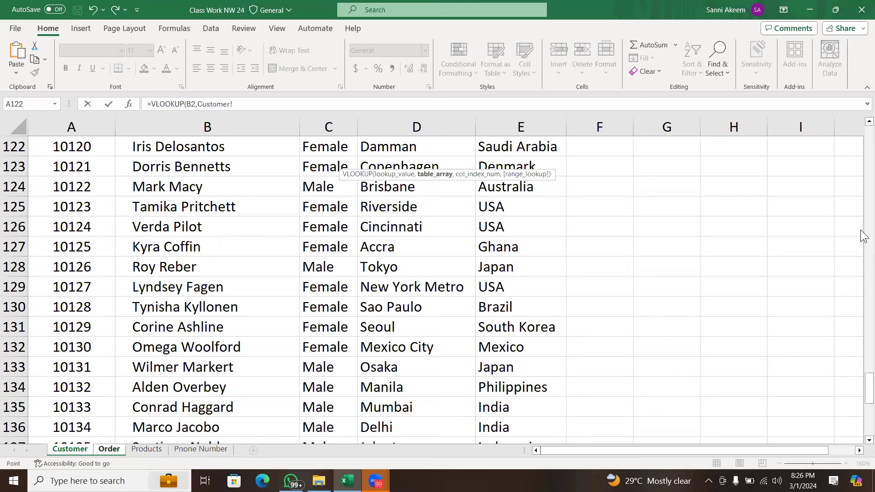
drag(864, 382, 864, 137)
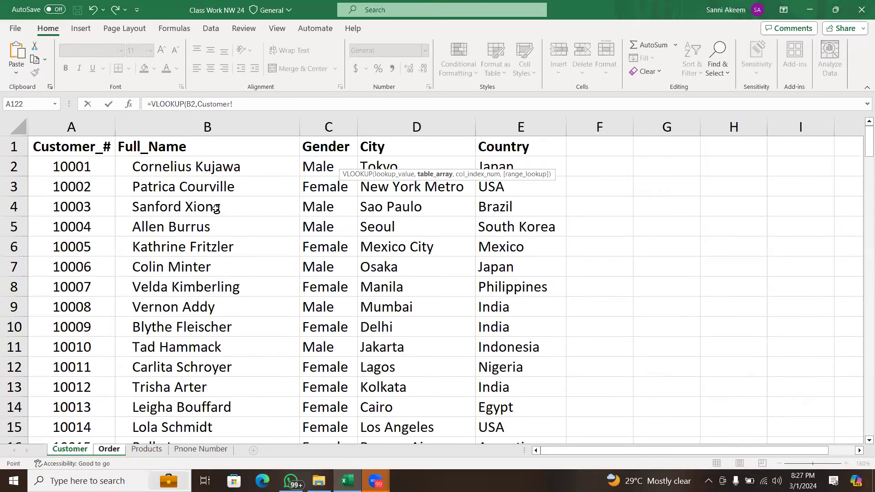
click(67, 116)
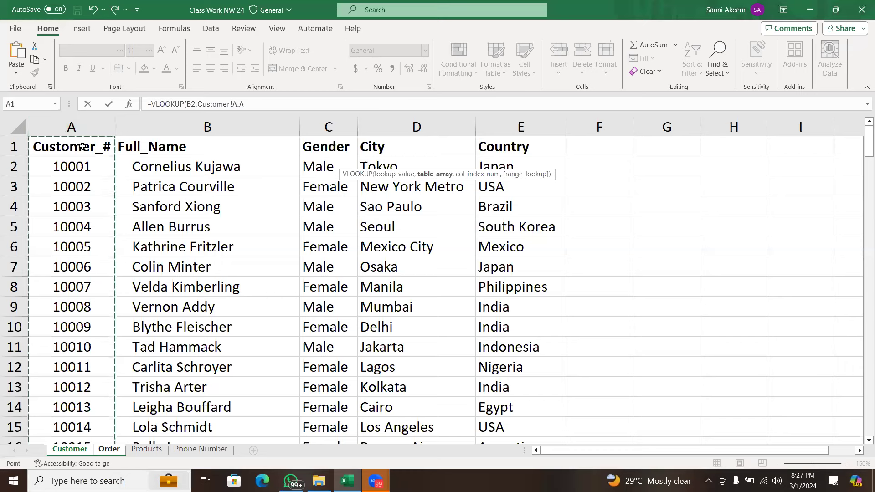
click(146, 164)
click(208, 126)
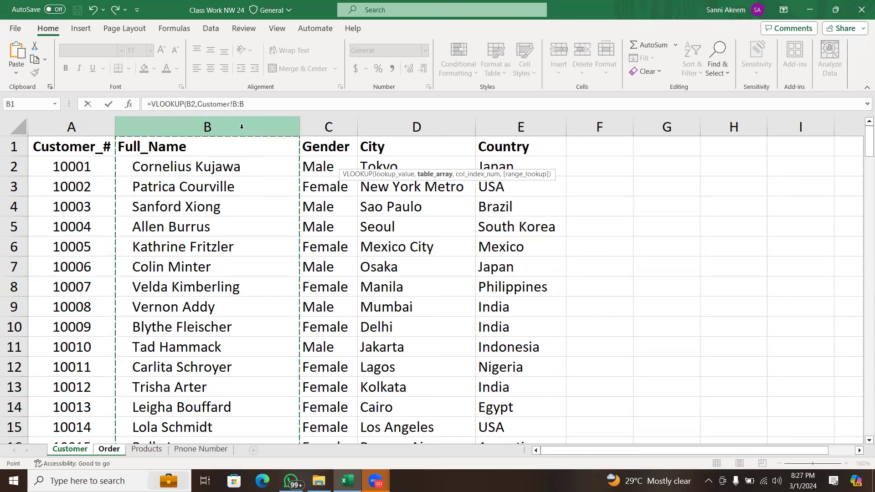
click(328, 123)
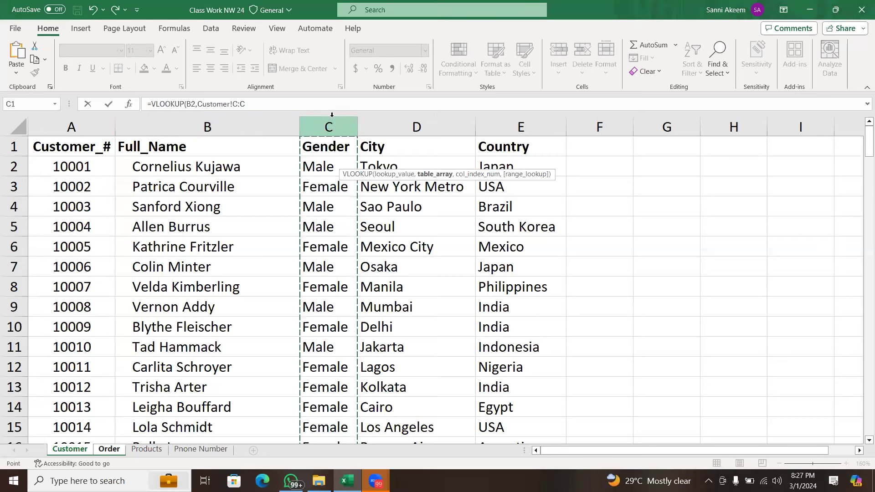
click(71, 127)
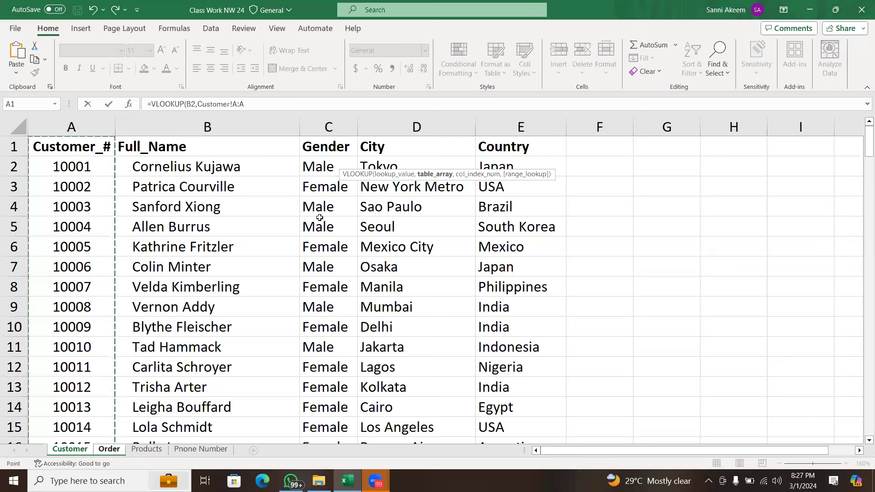
shift+click(513, 131)
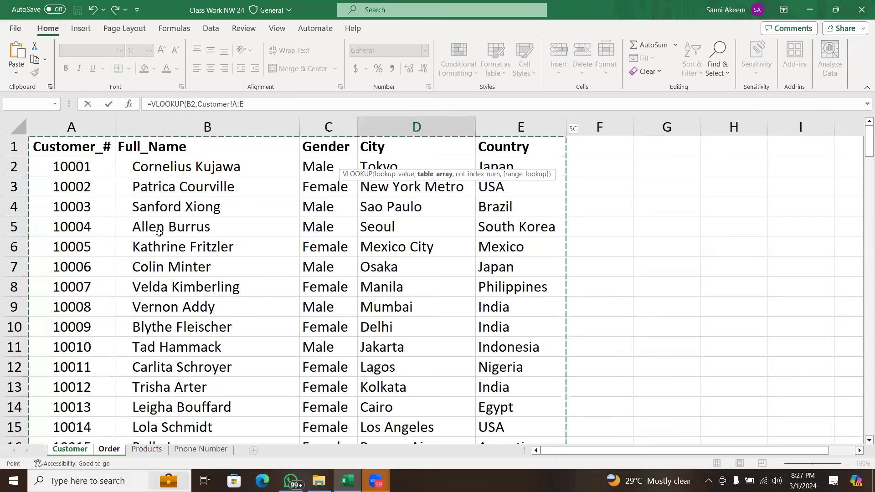
- Complete the gender lookup with column index 3 and exact match FALSE, and select D2 to review the formula
text(,3)
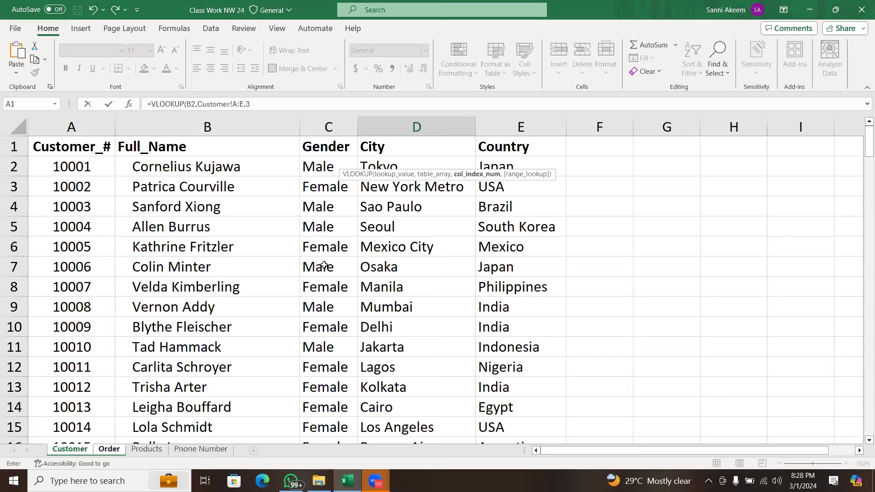
text(,)
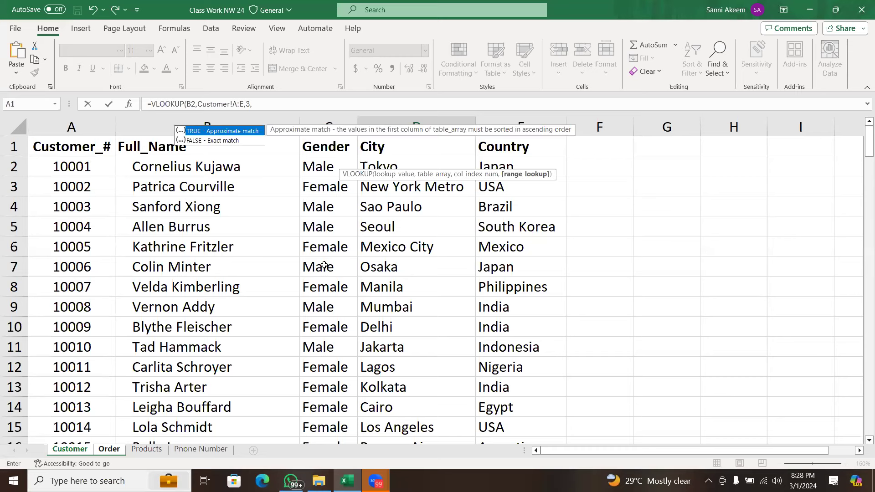
text(fal)
click(236, 139)
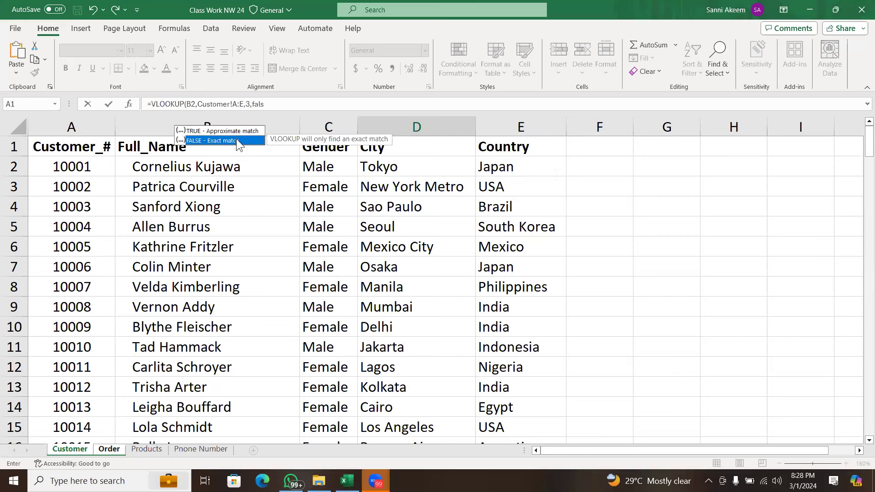
double_click(236, 139)
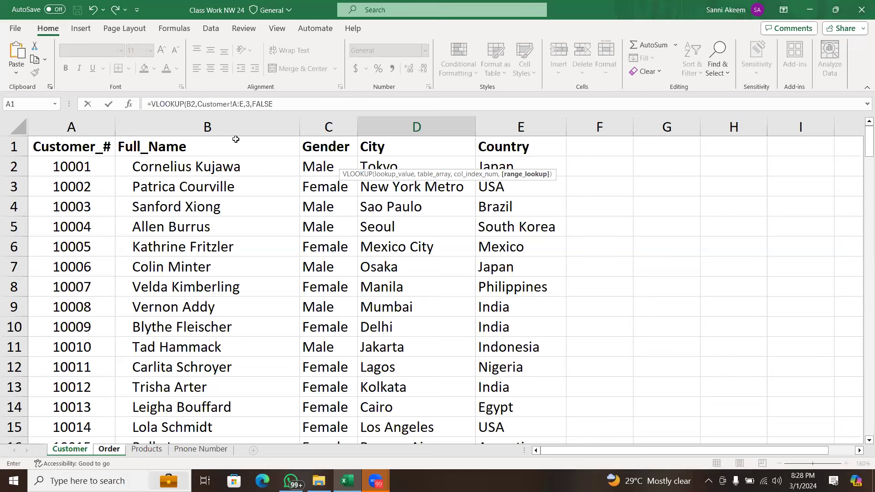
text())
key(Return)
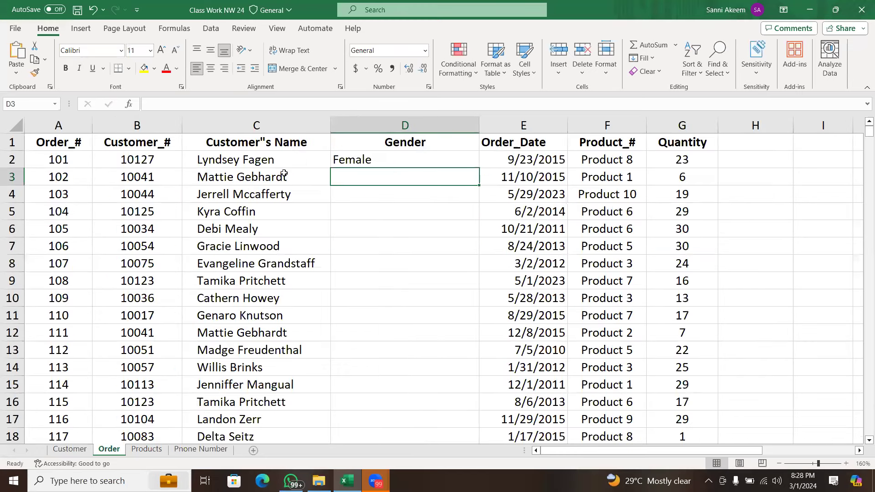
click(352, 163)
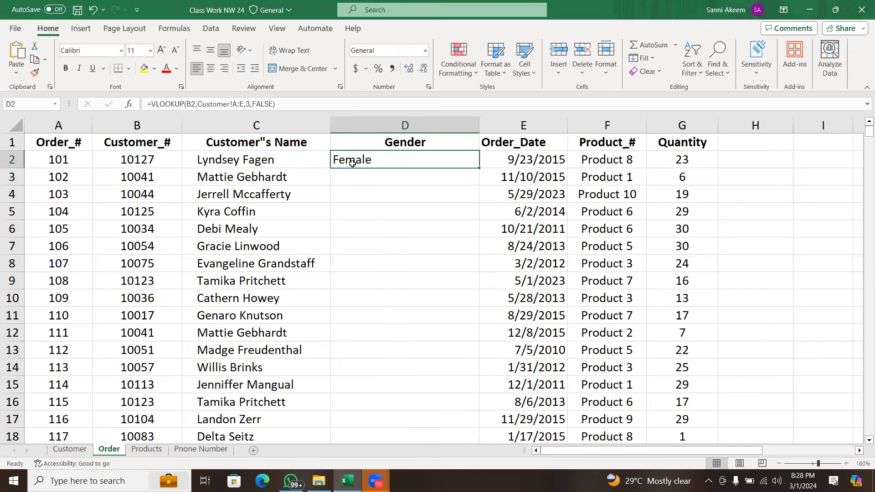
- Fill the gender lookup formula from D2 down the Gender column and check a few of the filled cells
double_click(479, 167)
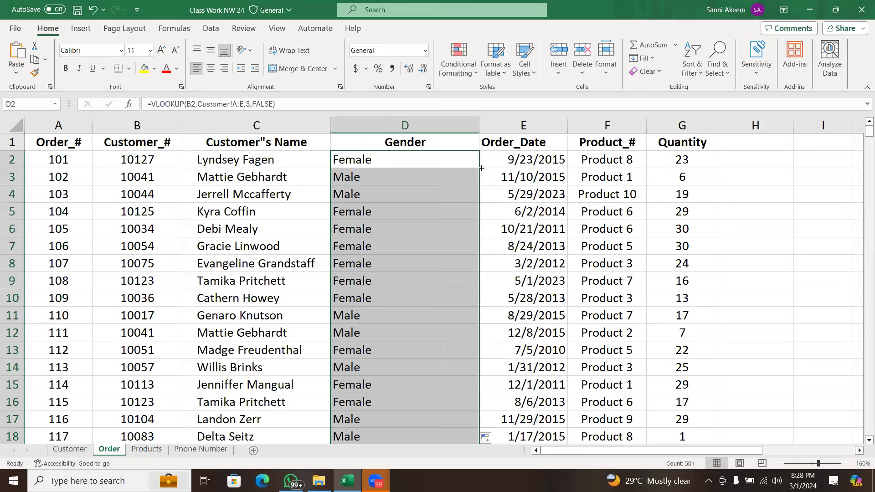
click(452, 171)
click(451, 196)
click(440, 240)
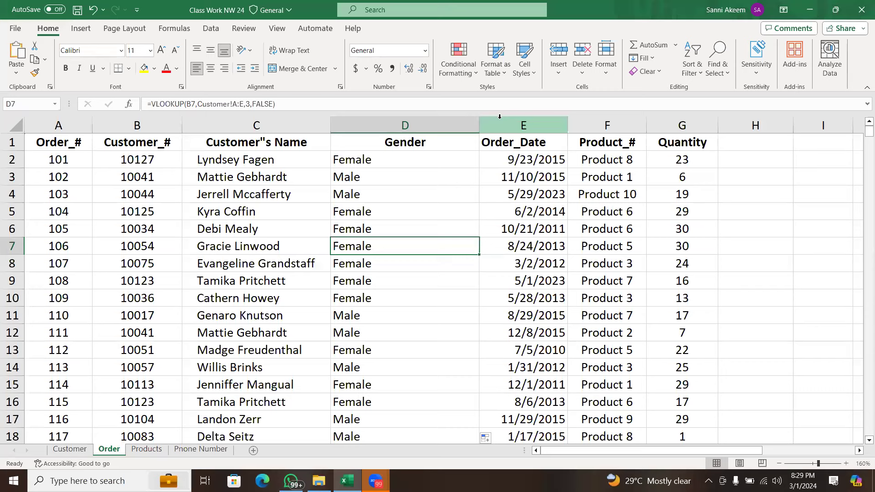
- Insert a new column before Order_Date on the Order sheet and give it the header "City"
click(527, 124)
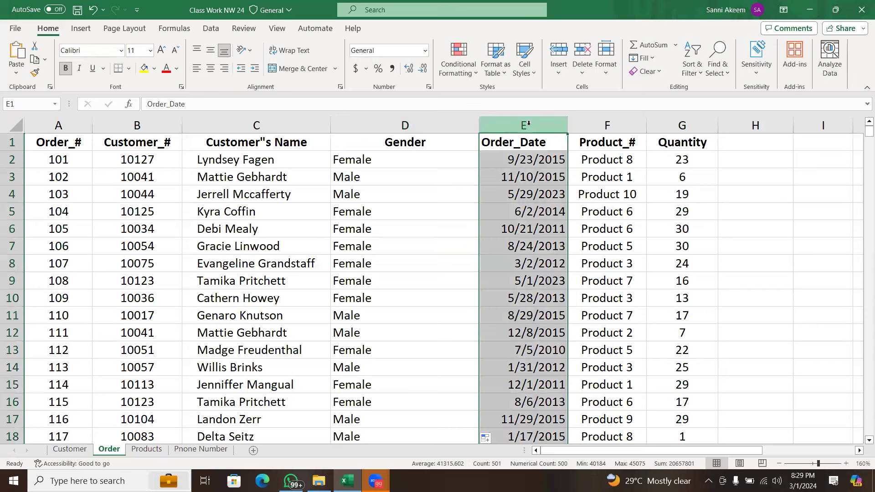
right_click(529, 124)
click(561, 235)
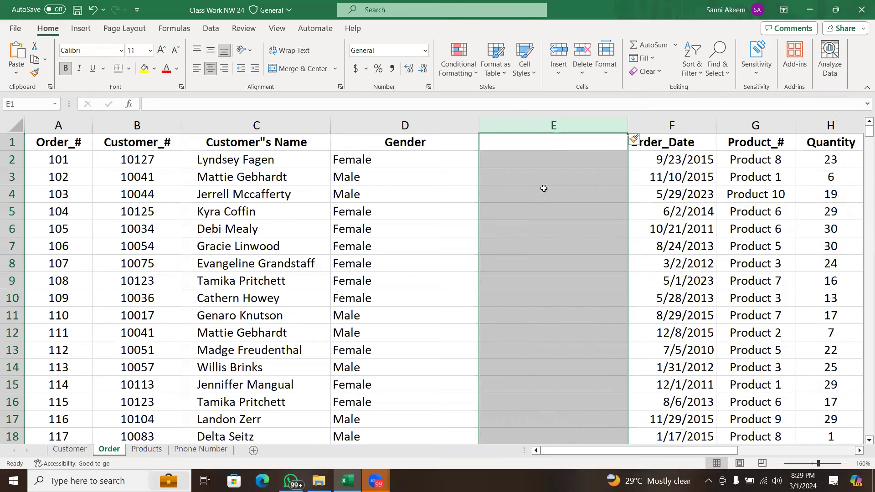
click(553, 146)
text(City)
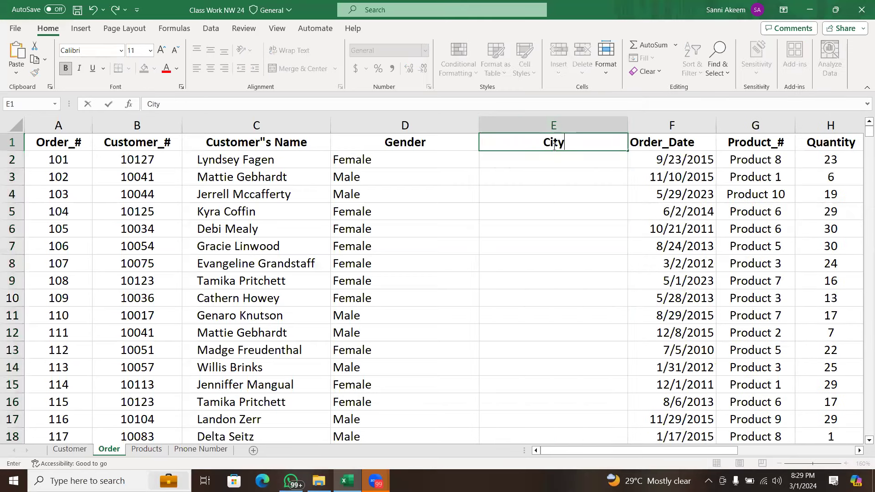
key(Return)
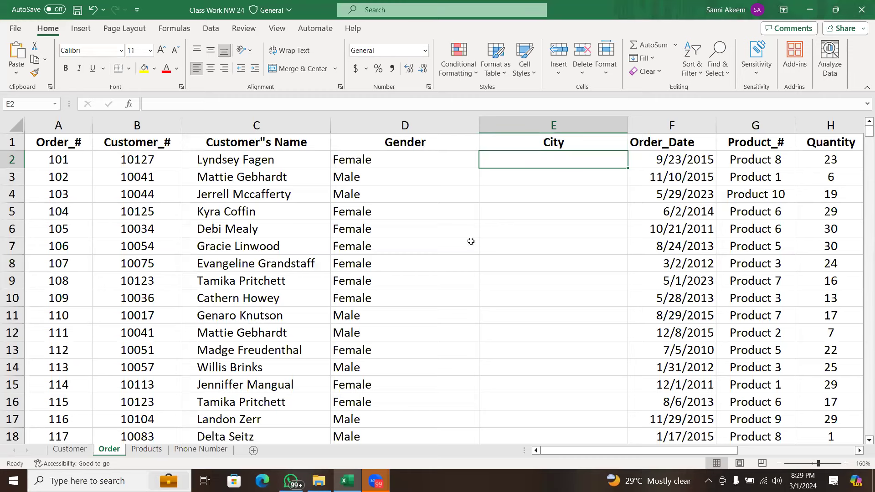
click(219, 452)
click(155, 450)
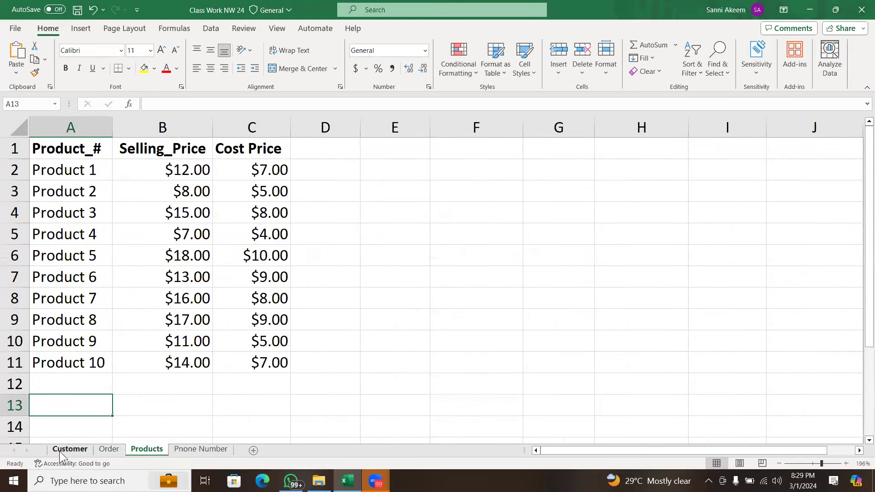
click(60, 450)
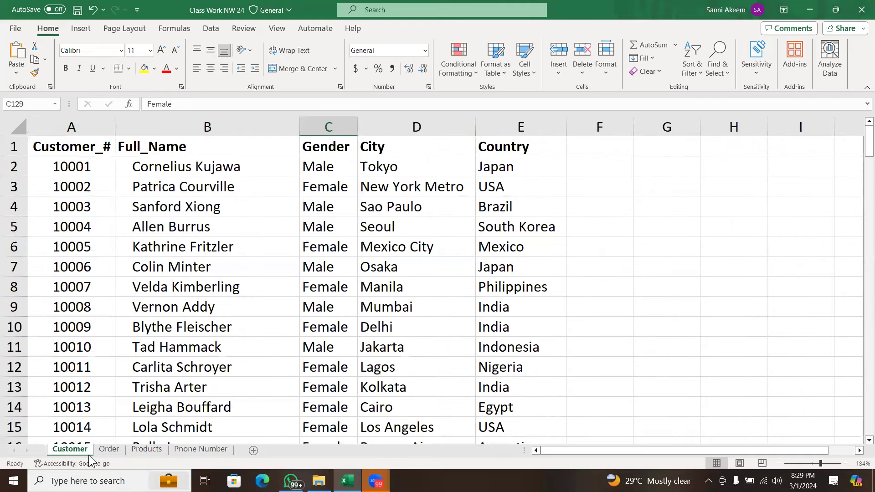
click(117, 453)
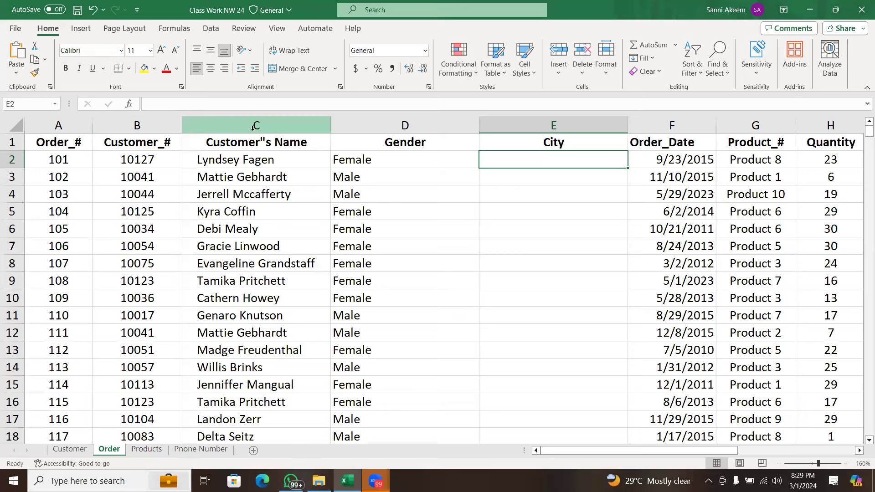
- Correct the header in cell C1 to read "Customer's Name" with a single apostrophe
double_click(262, 141)
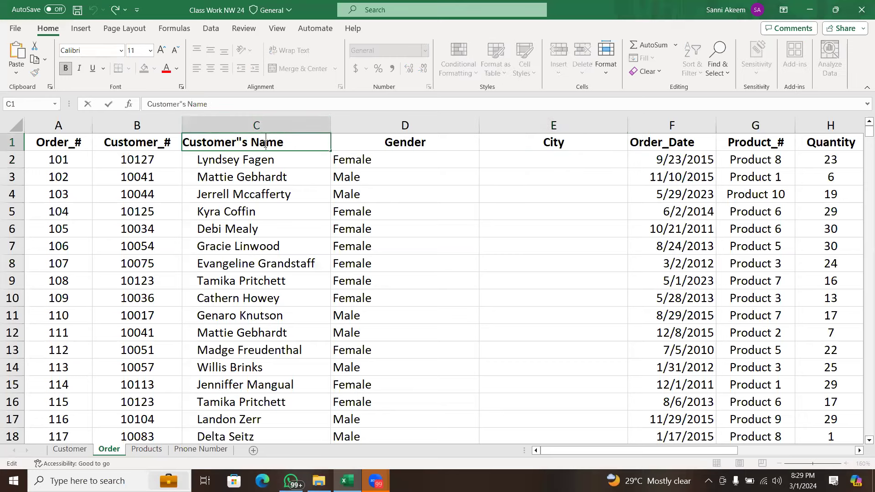
click(242, 137)
key(BackSpace)
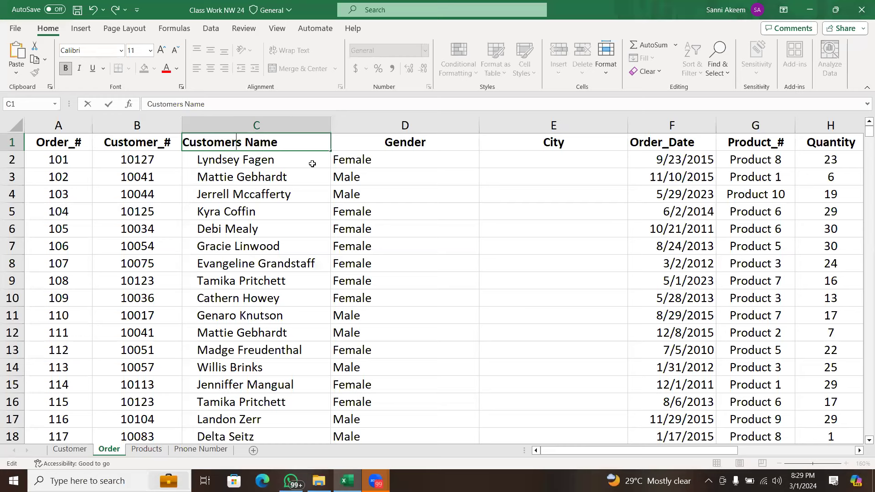
text(')
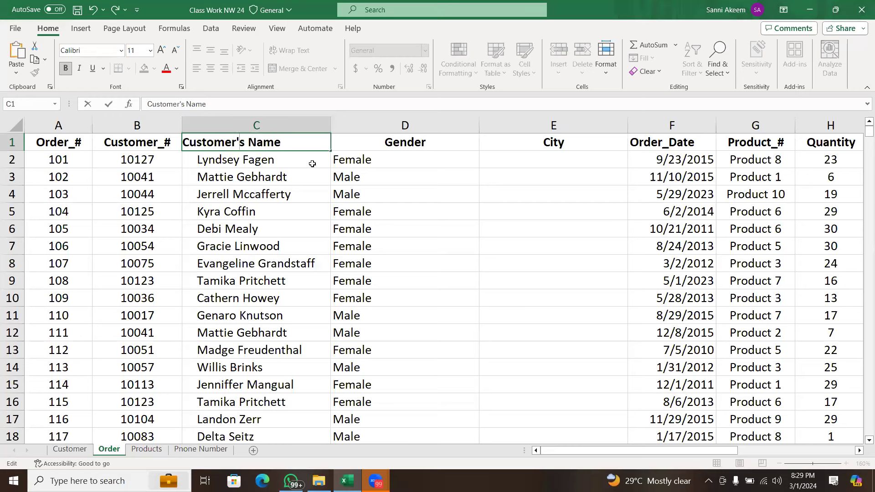
key(Return)
- Start a VLOOKUP formula in E2 with the customer number cell B2 as its lookup value
click(543, 143)
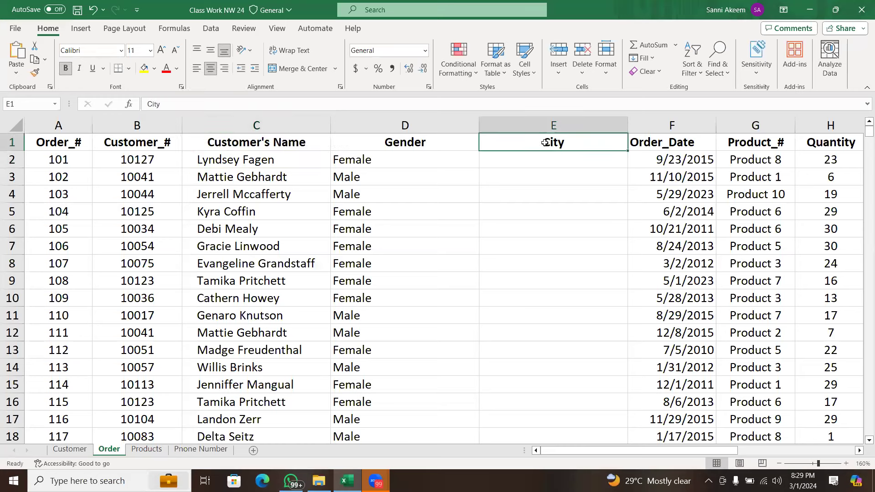
click(533, 162)
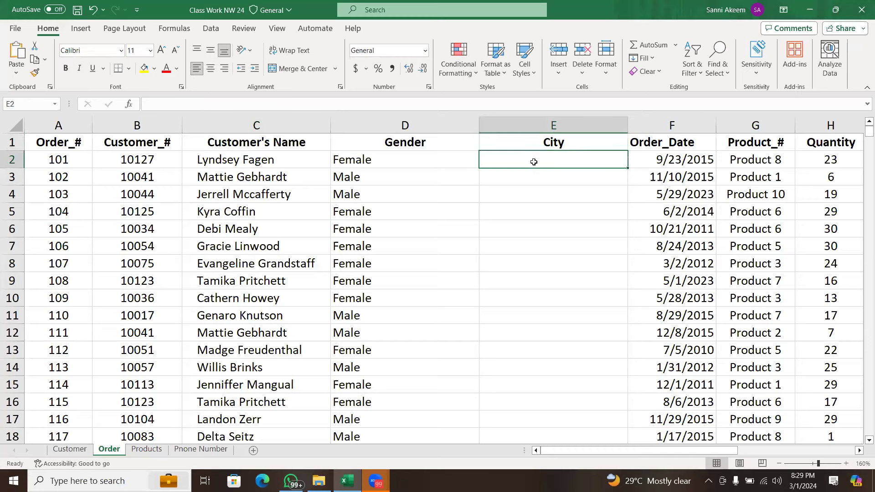
text(=)
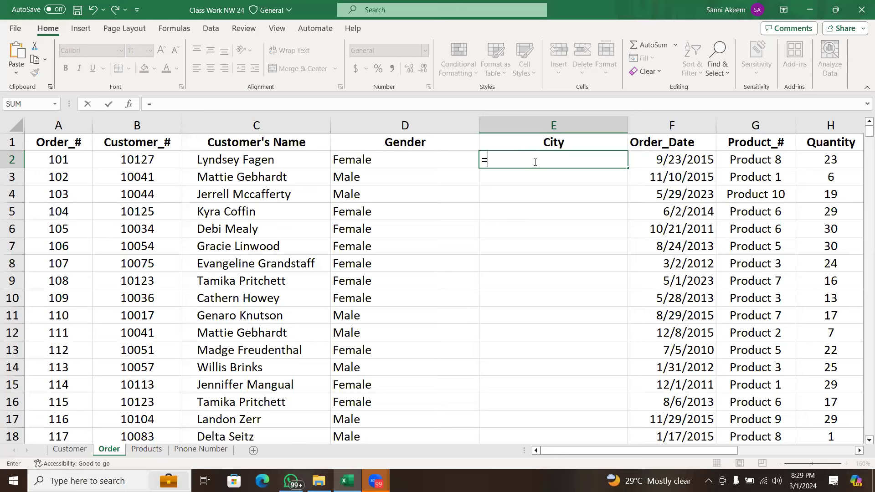
text(vlo)
key(Tab)
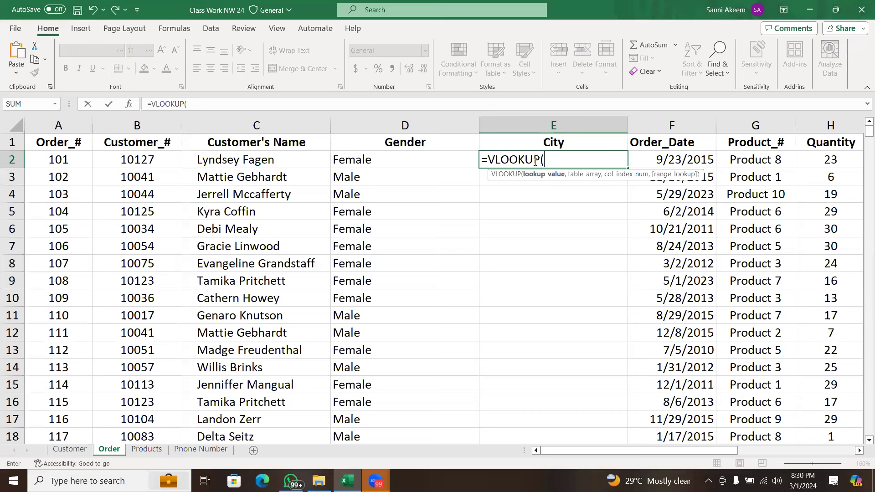
click(148, 164)
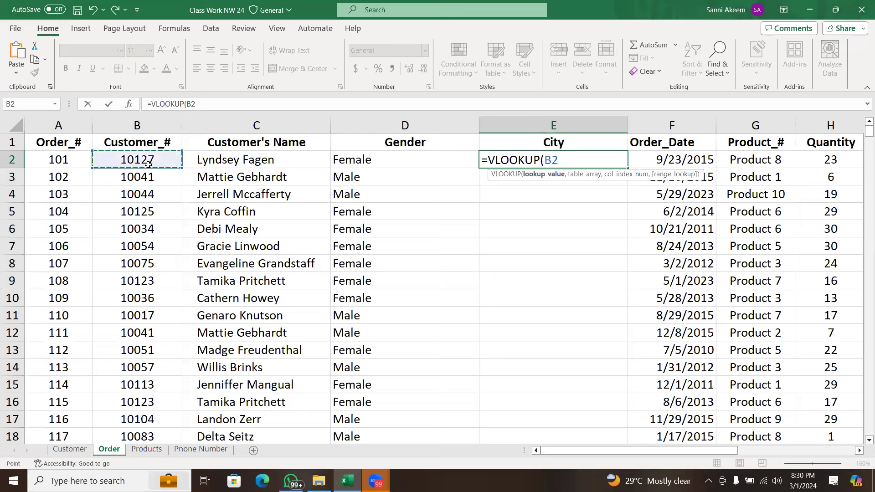
text(,)
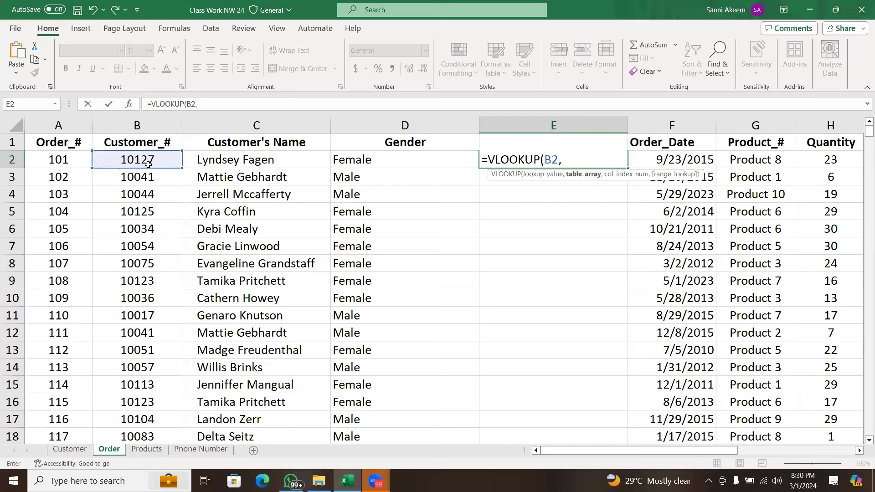
- Set the city lookup's table array to columns A:E of the Customer sheet
click(70, 450)
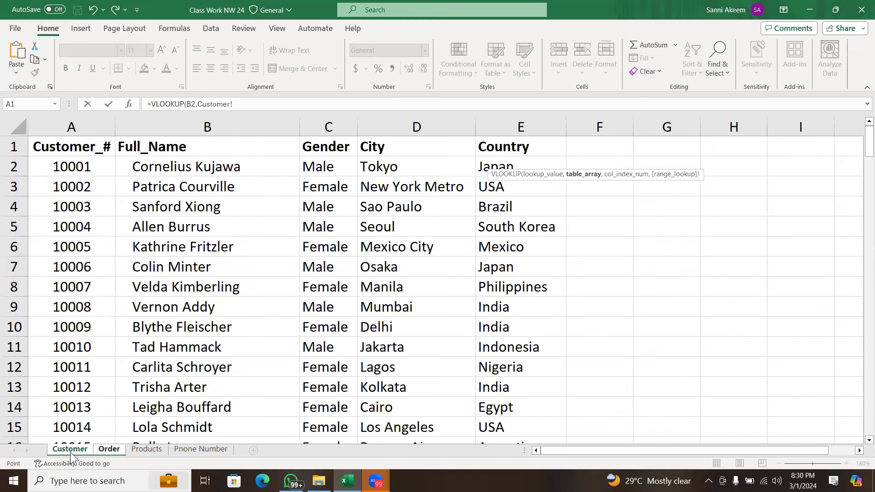
click(91, 134)
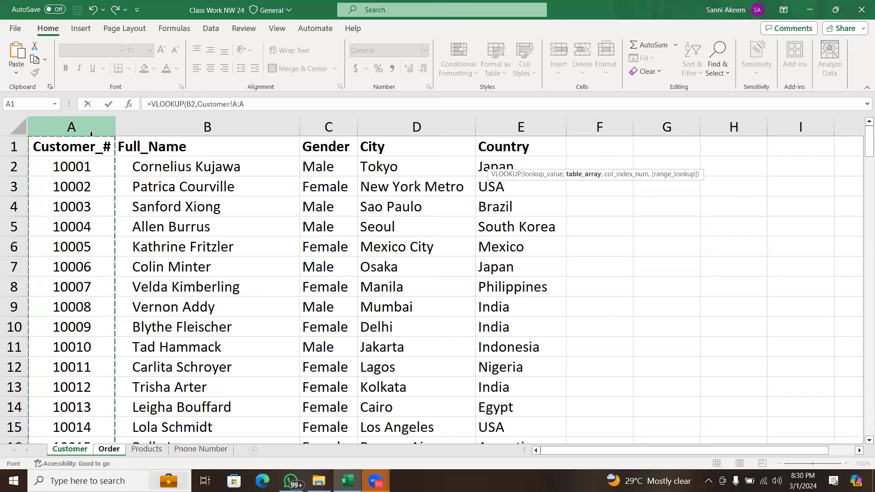
shift+click(528, 119)
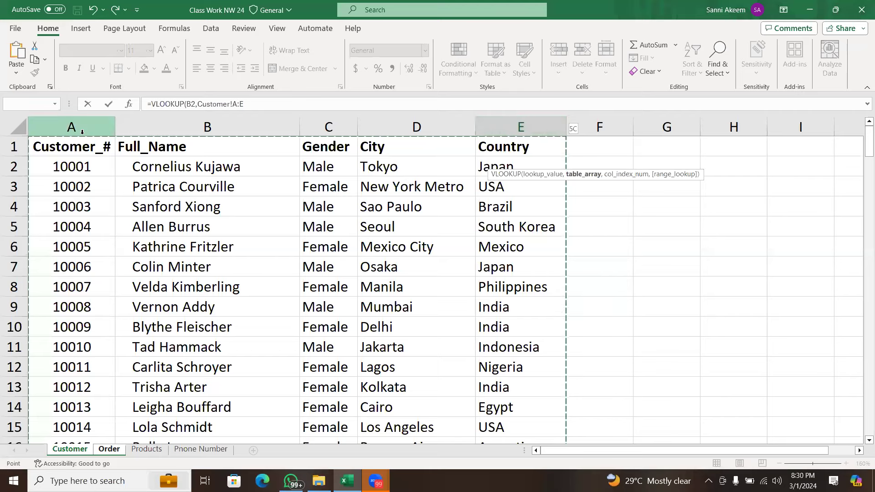
- Complete the city lookup in E2 with column index 4 and range lookup TRUE
text(,4)
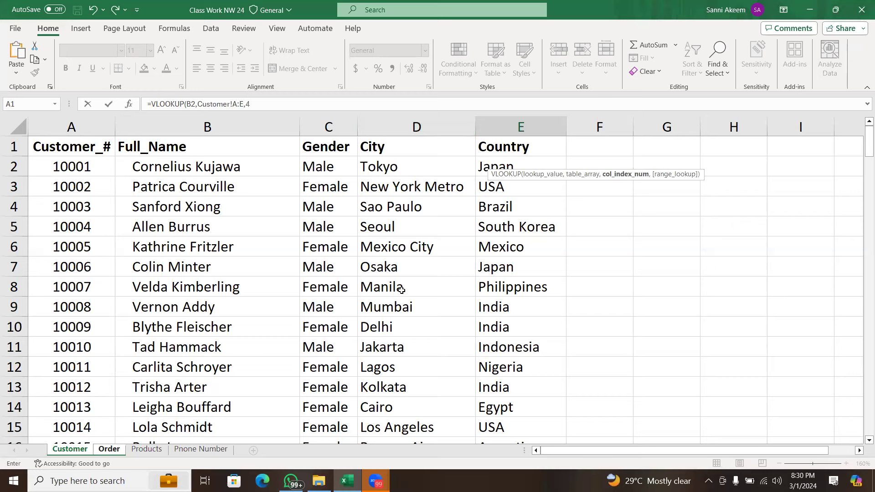
text(,)
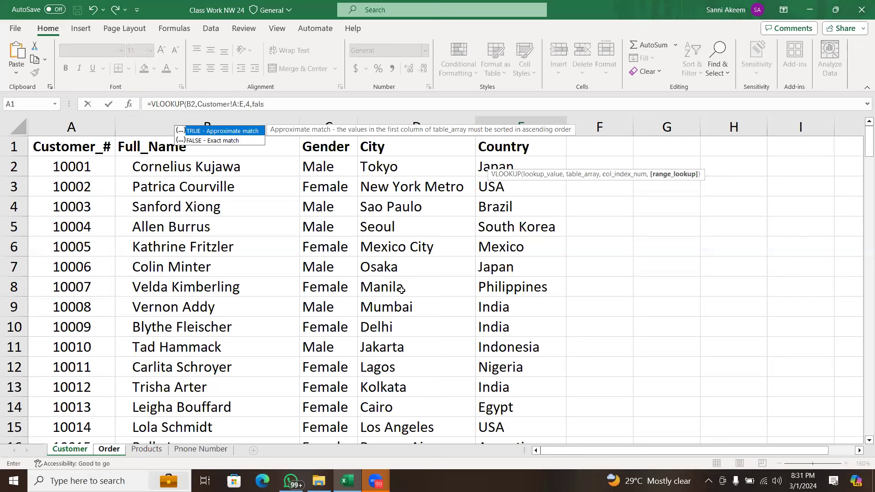
text(fals)
key(Tab)
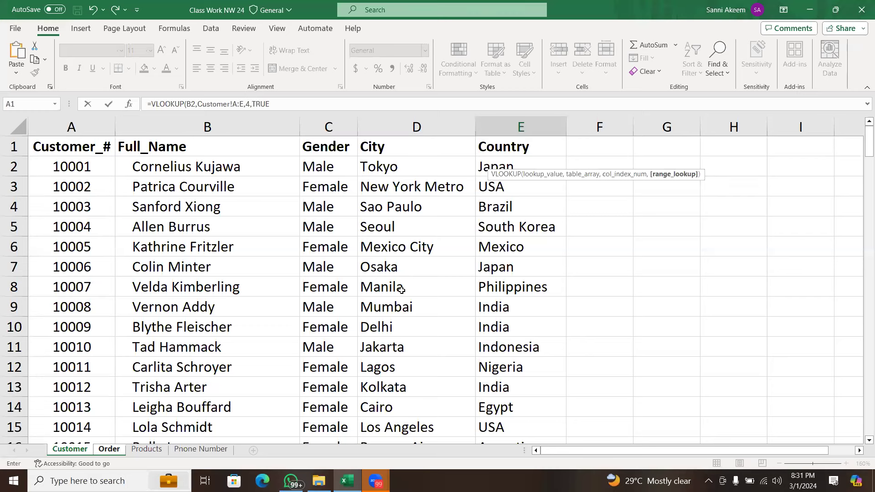
text())
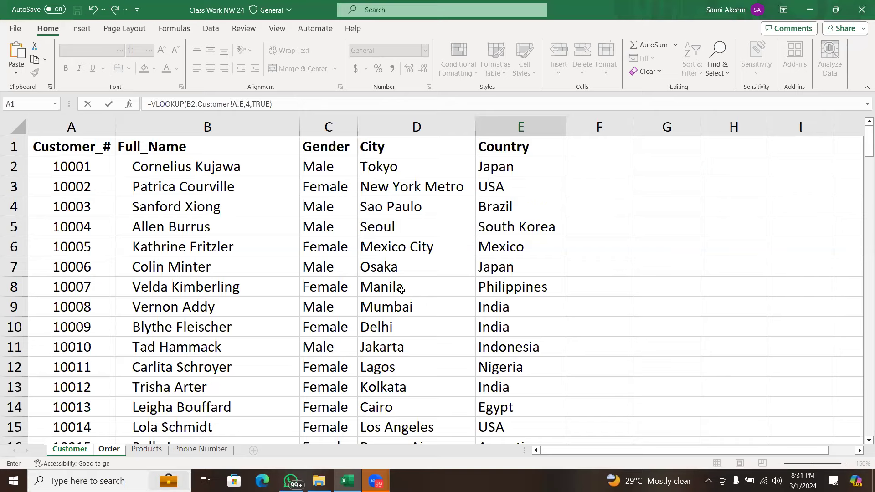
key(Return)
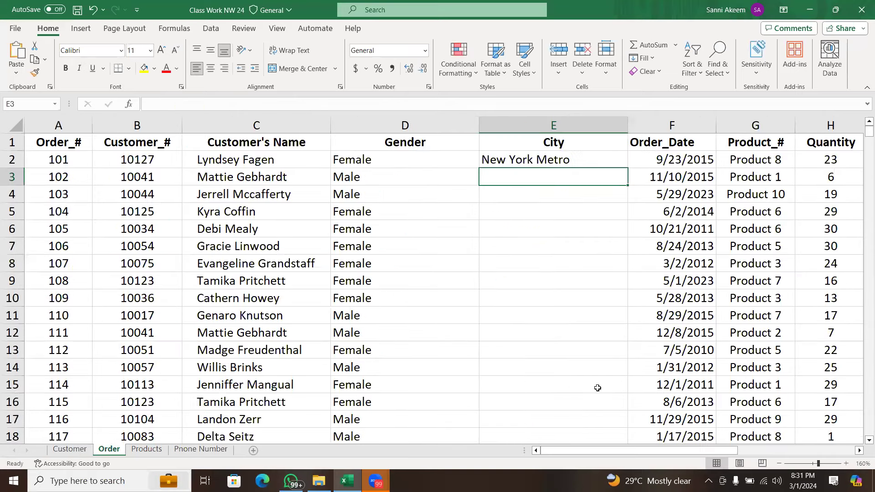
- Fill the city lookup formula from E2 down the whole City column
click(567, 158)
click(631, 170)
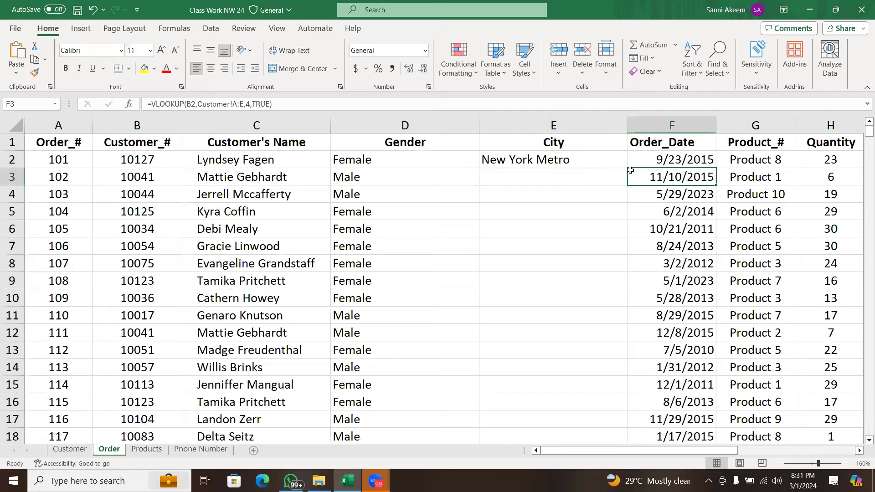
right_click(630, 170)
key(Escape)
click(589, 155)
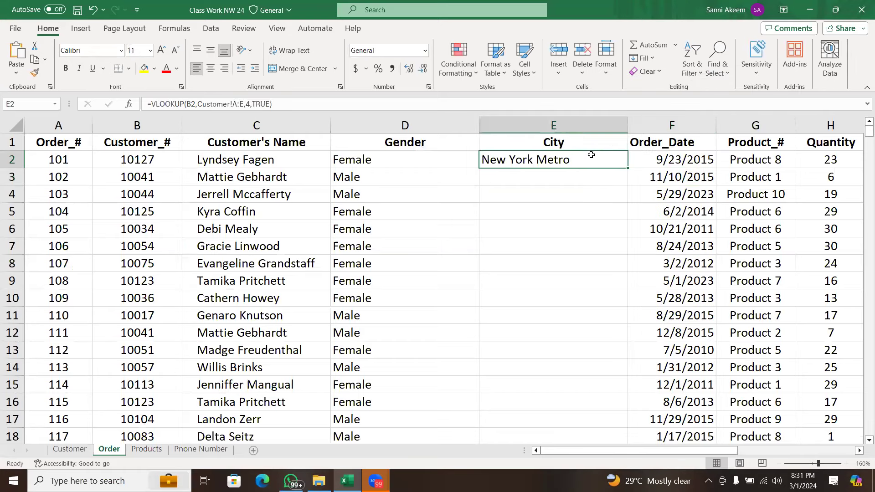
double_click(626, 167)
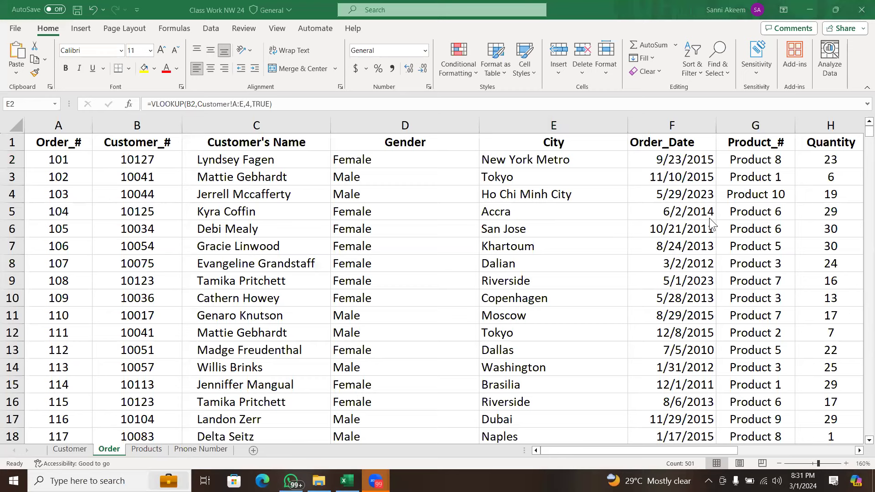
- Insert a blank column between City and Order_Date on the Order sheet
click(677, 121)
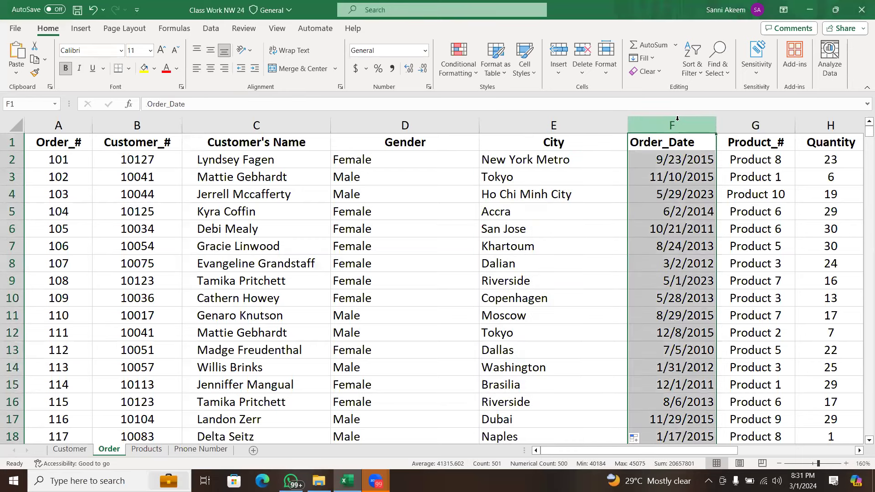
right_click(677, 119)
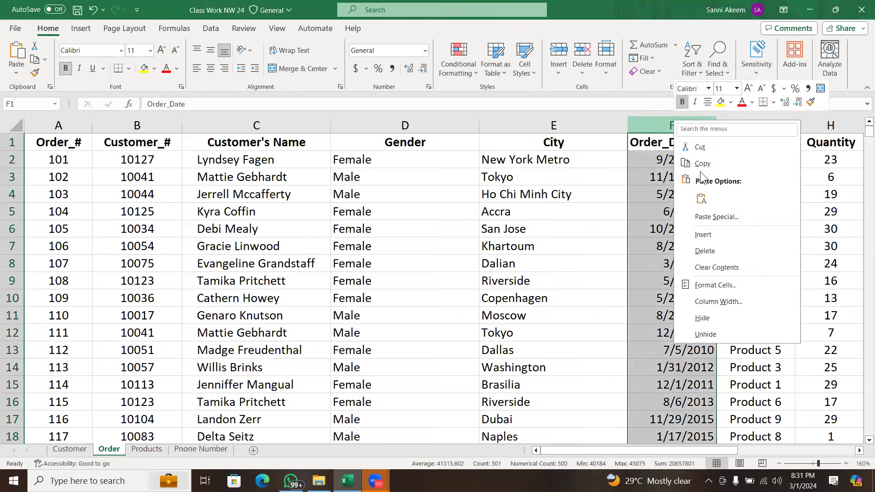
click(710, 234)
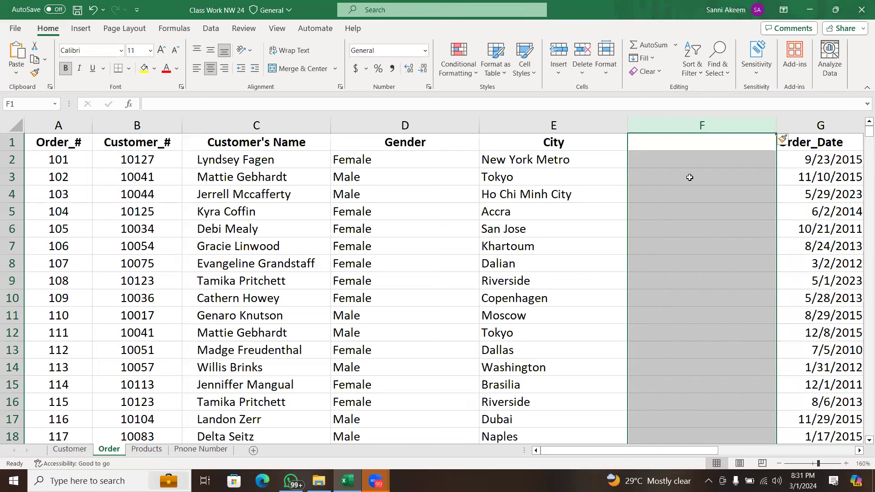
- Enter the heading "Country" in cell F1 of the Order sheet
click(674, 157)
click(673, 138)
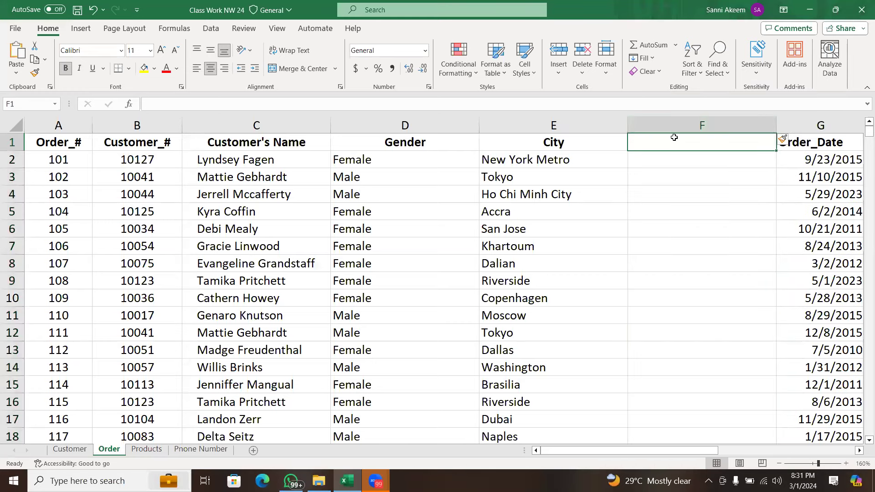
text(Country)
key(Return)
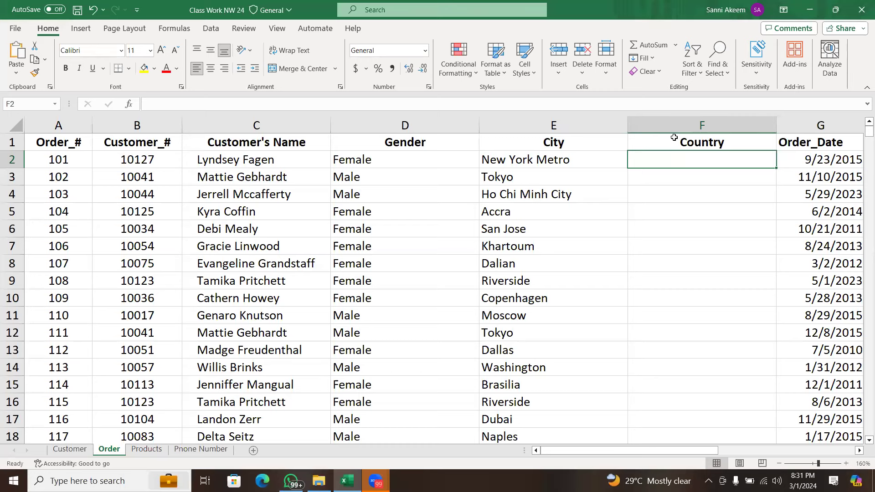
- Start a VLOOKUP formula in cell F2 with the customer number in B2 as the lookup value
text(vlo)
key(BackSpace)
key(BackSpace)
key(BackSpace)
text(=)
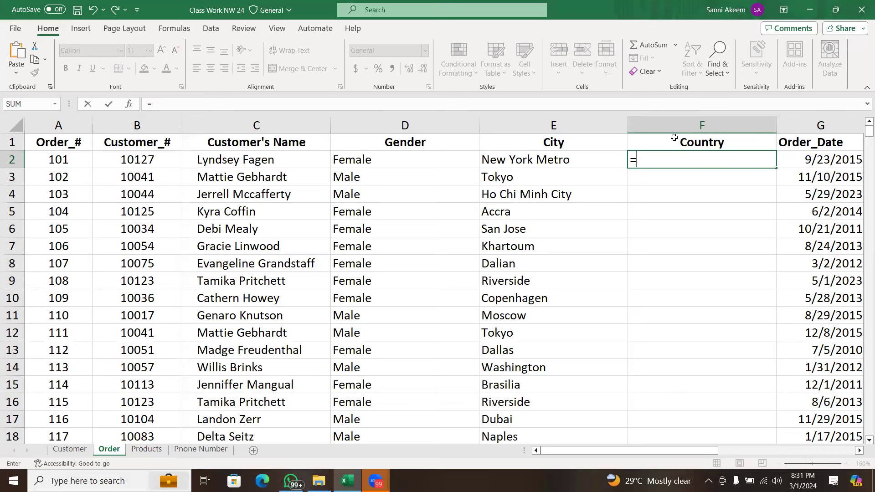
text(vlo)
key(Tab)
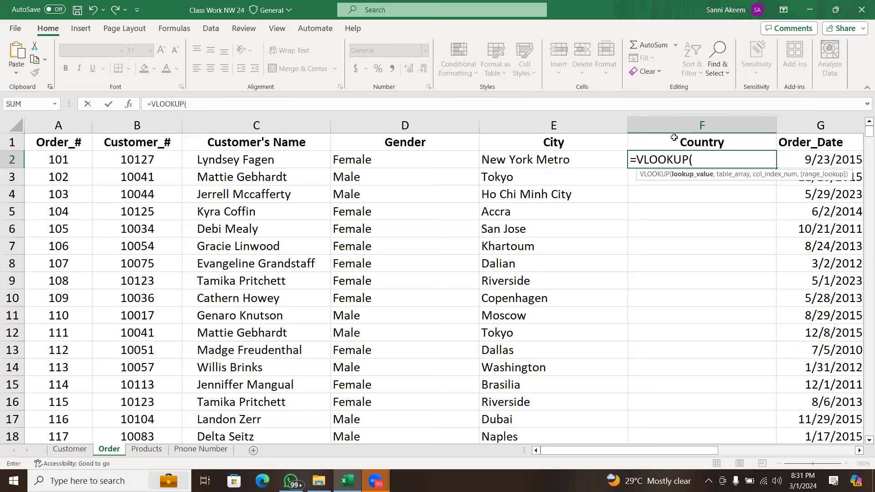
click(145, 159)
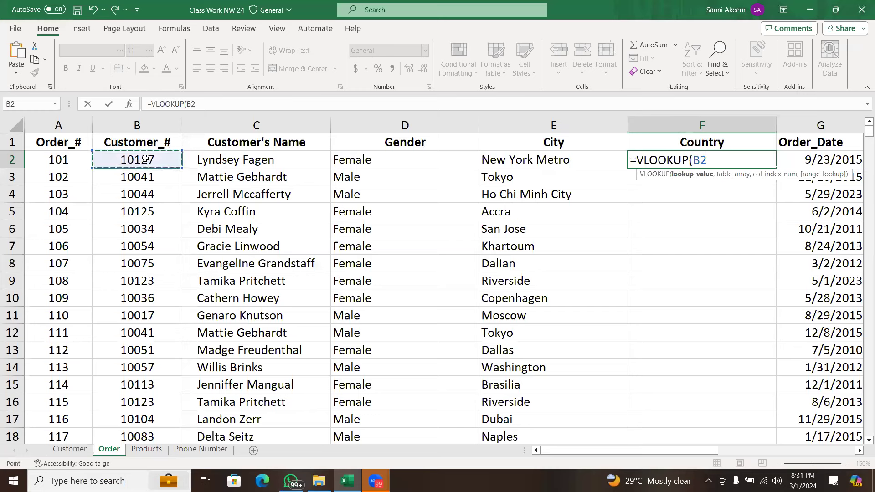
text(,)
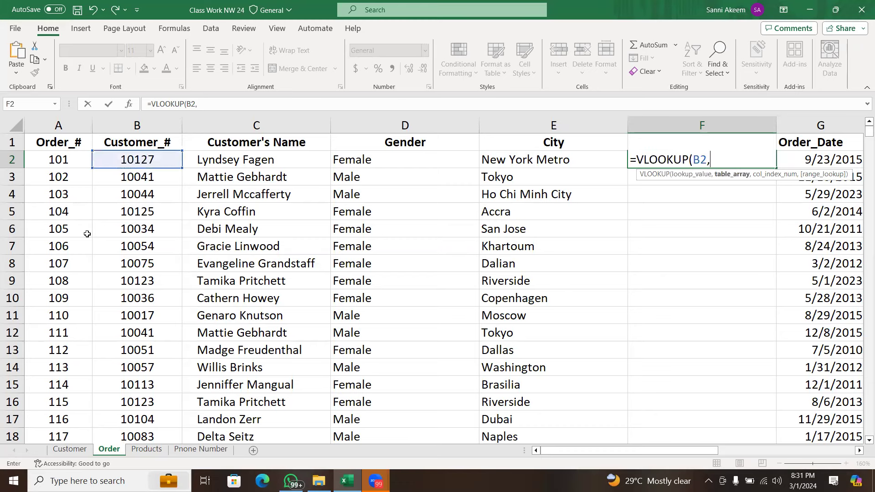
- Complete the VLOOKUP with columns A:E of the Customer sheet as table array, column index 5 and FALSE for an exact match
click(68, 450)
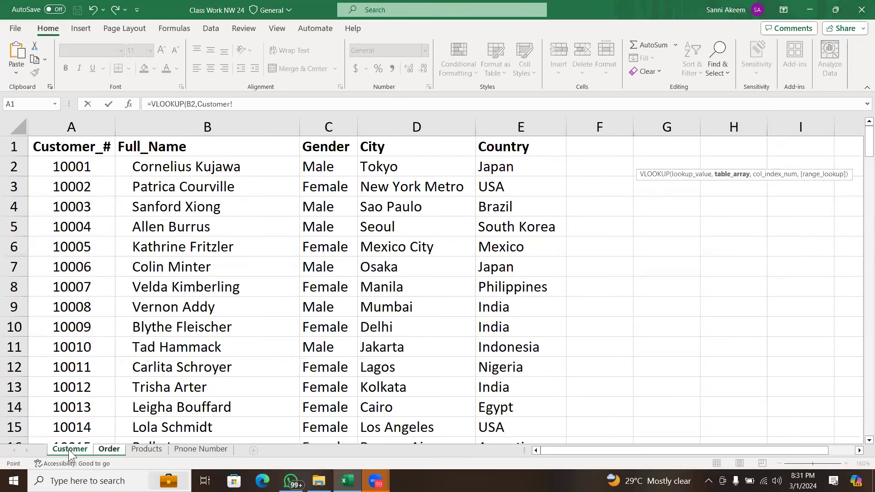
click(87, 132)
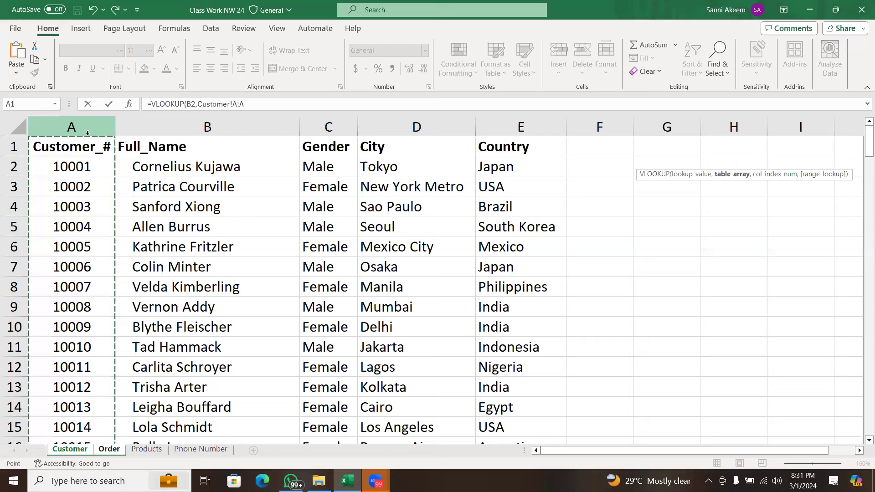
shift+click(527, 129)
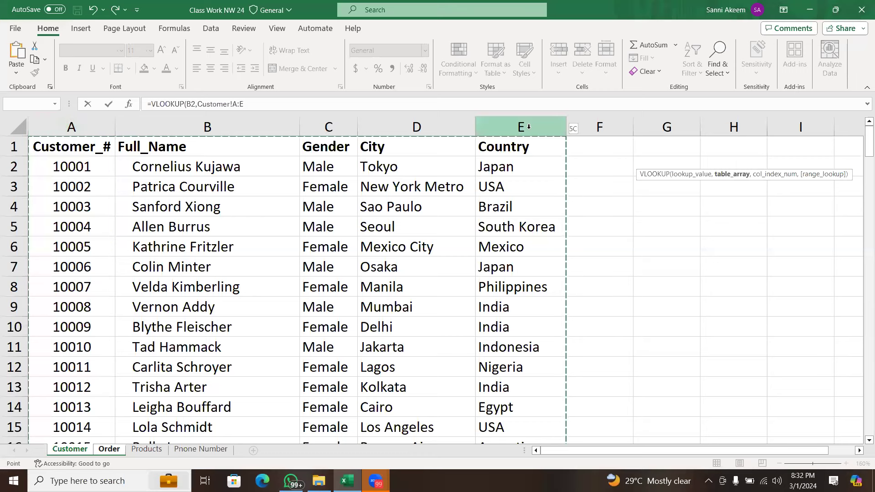
text(,5)
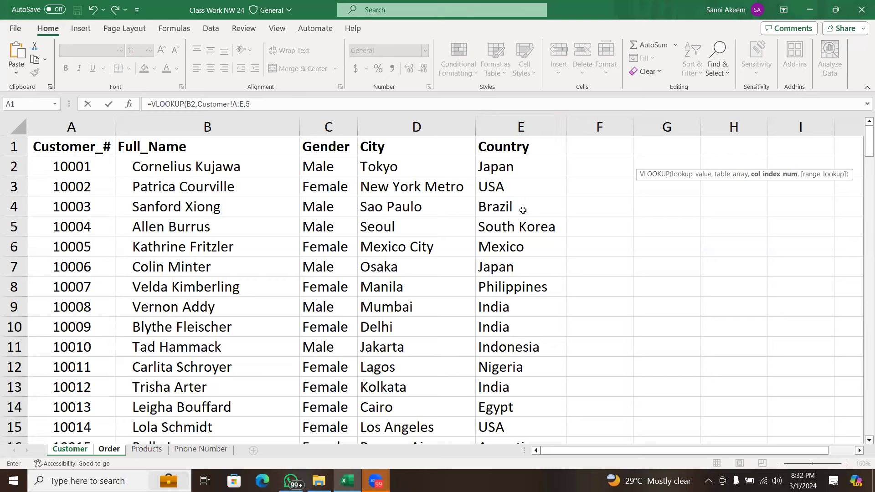
text(,)
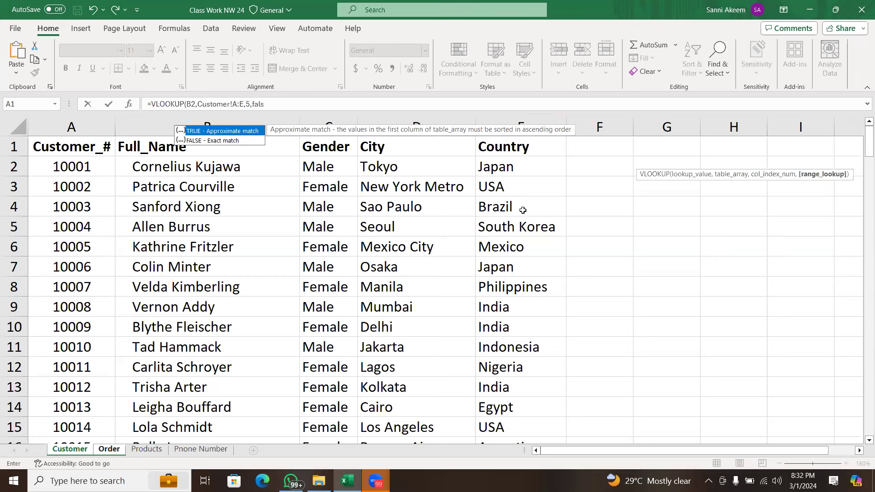
text(fals)
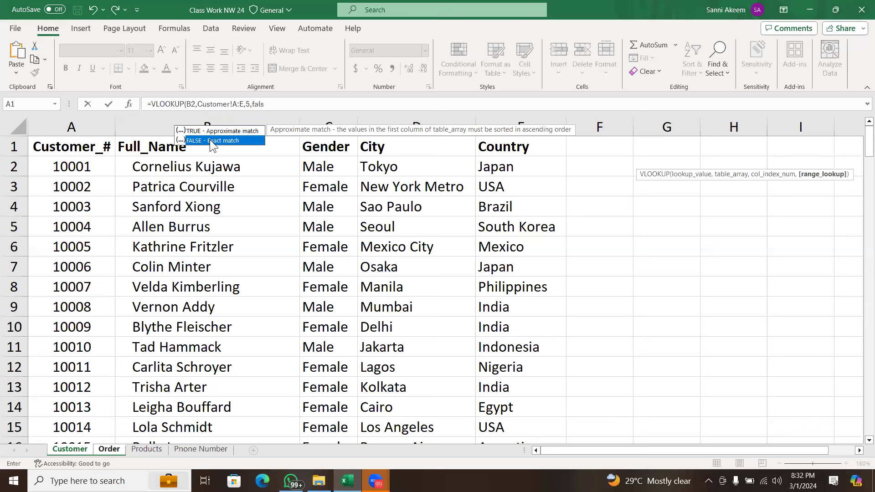
double_click(210, 139)
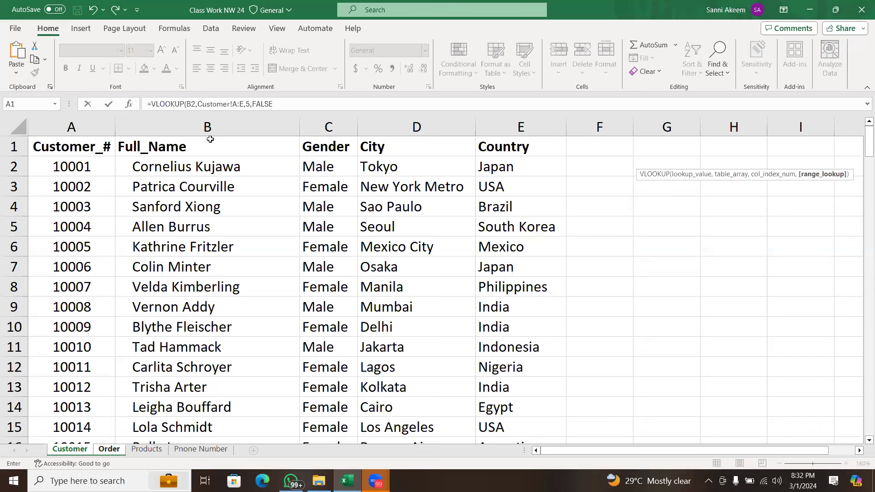
text())
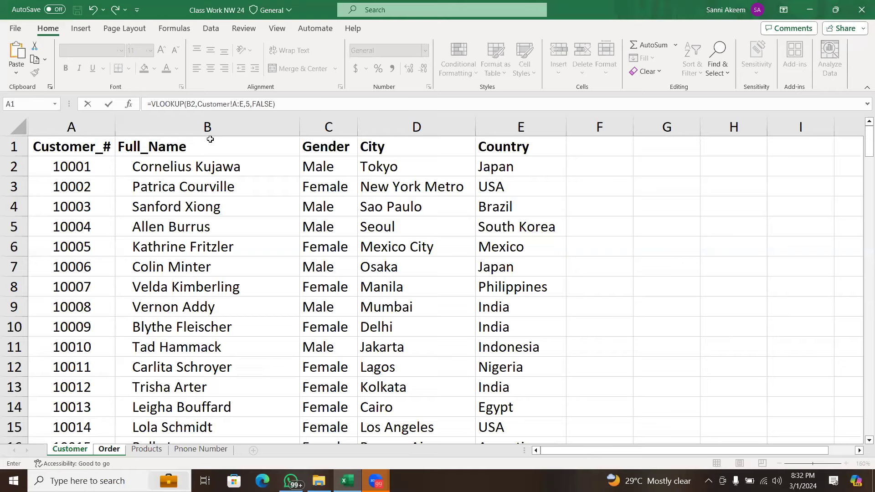
key(Return)
- Fill the F2 lookup formula down the Country column for all orders
click(646, 158)
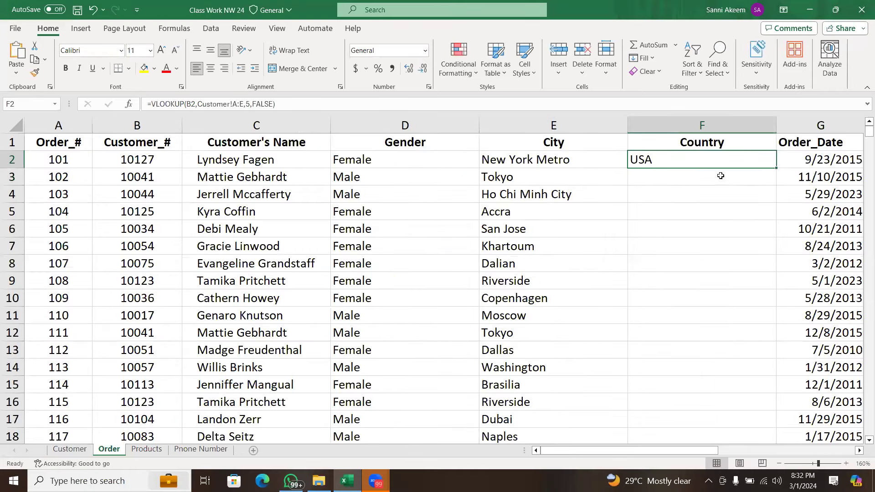
double_click(780, 162)
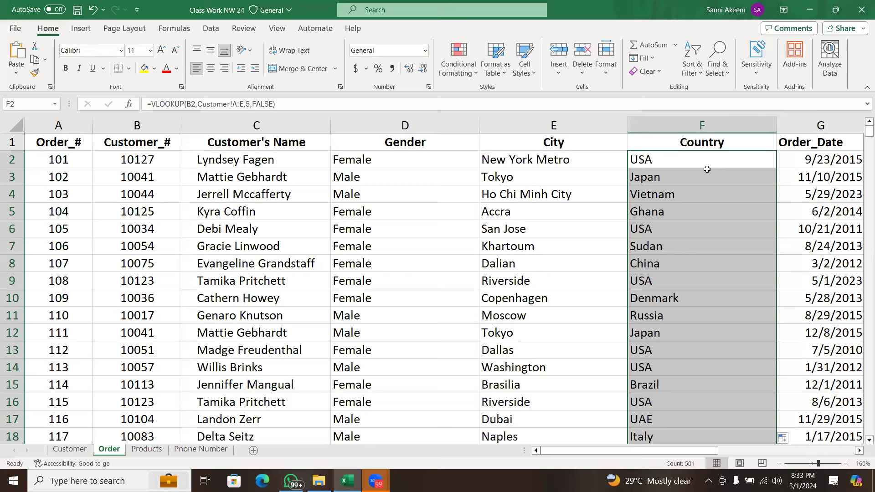
click(707, 170)
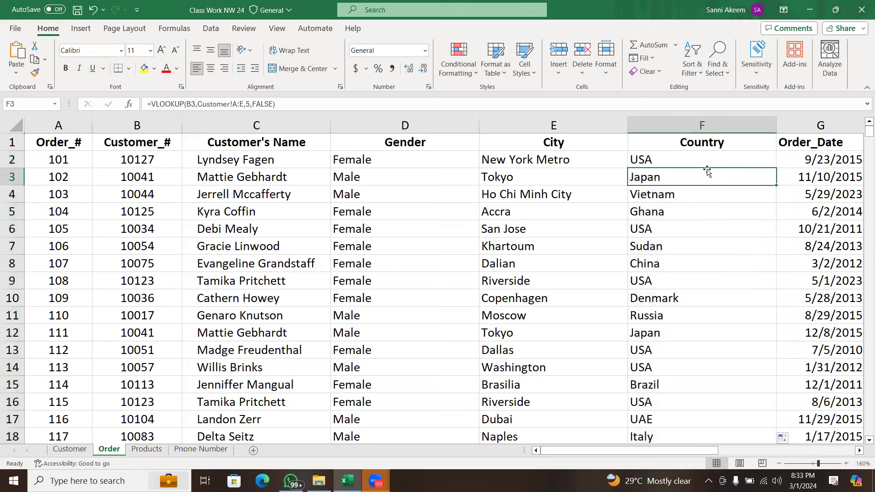
click(685, 156)
click(673, 128)
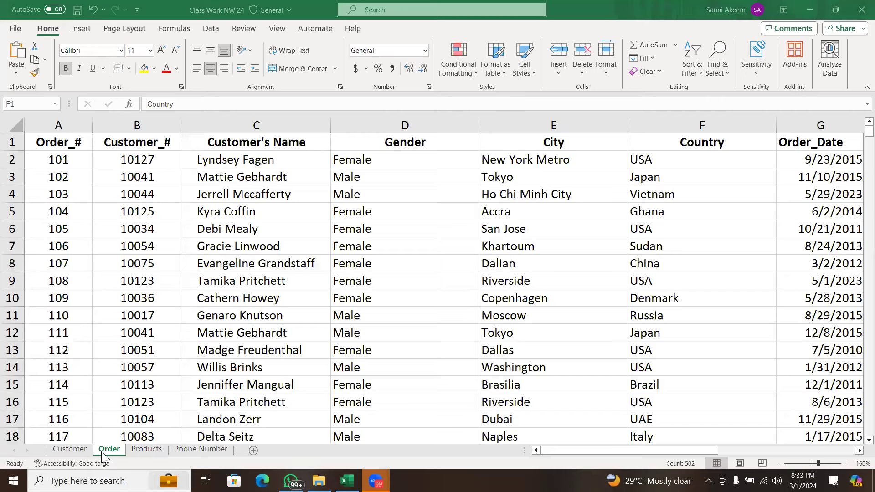
click(73, 449)
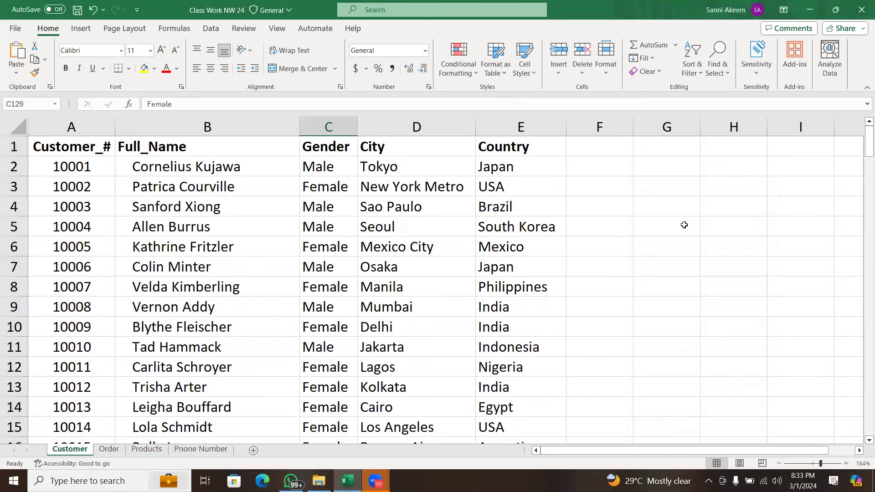
click(697, 186)
text(=)
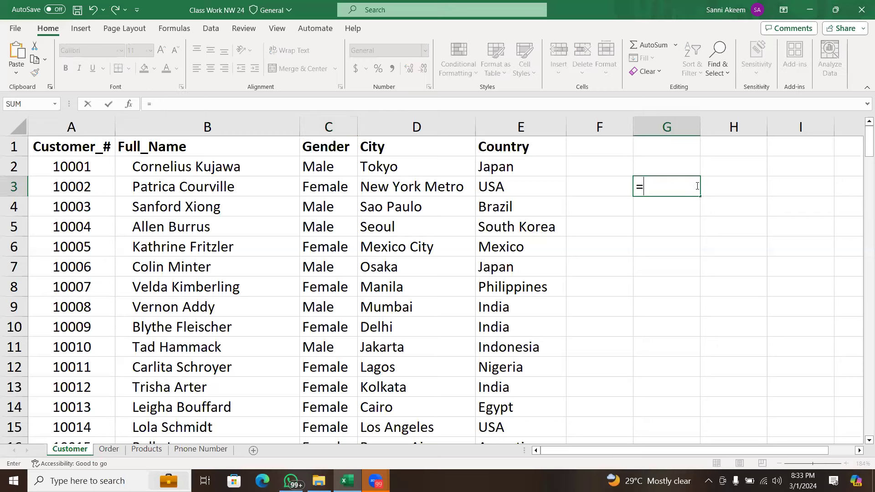
text(vlo)
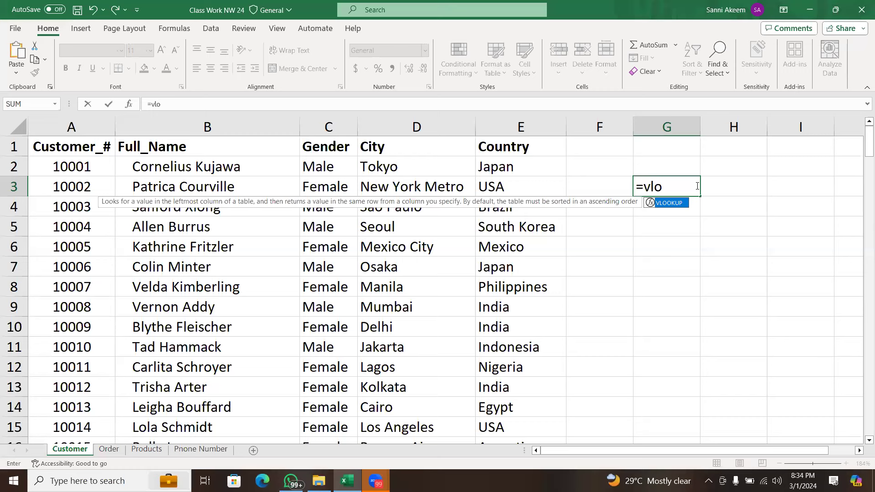
key(Tab)
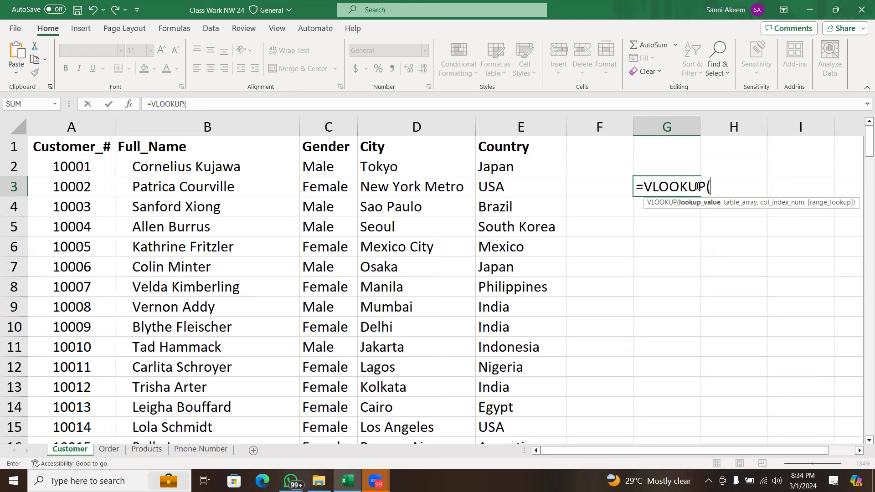
key(BackSpace)
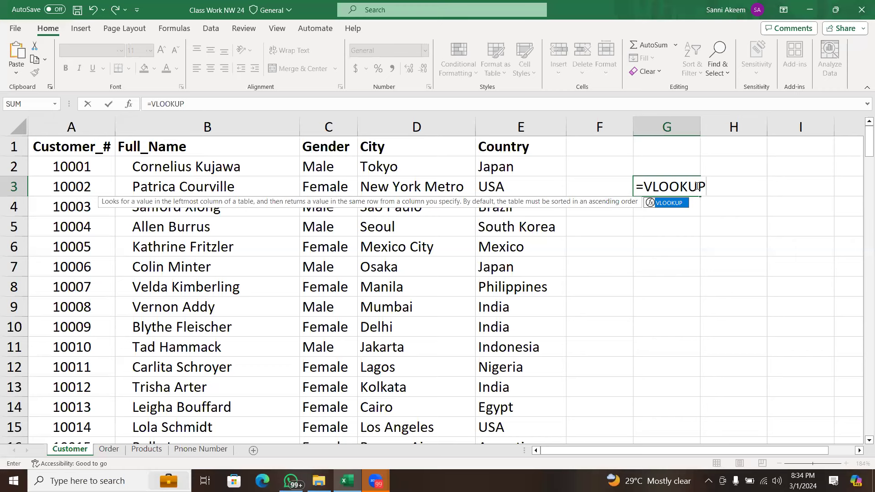
double_click(677, 203)
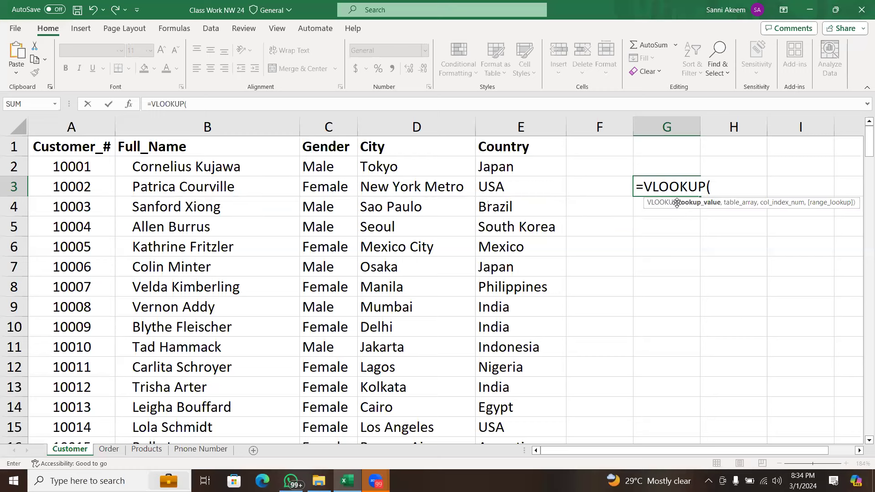
click(713, 185)
key(BackSpace)
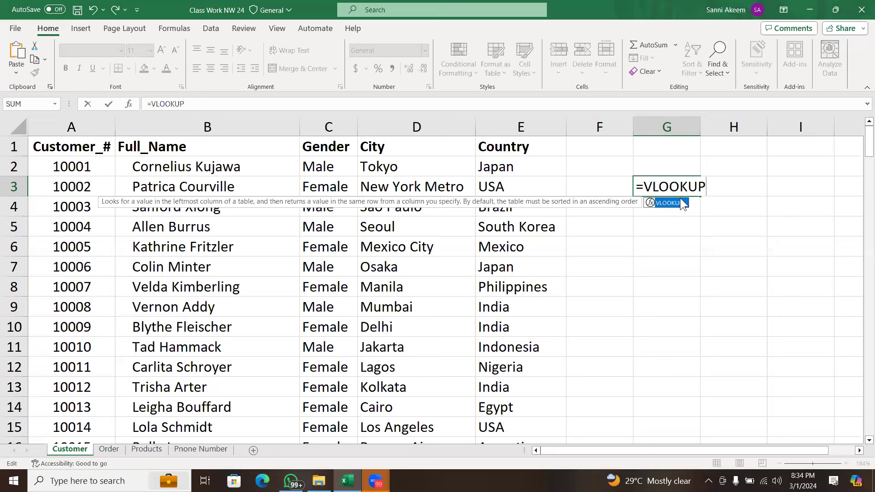
key(Escape)
key(Escape)
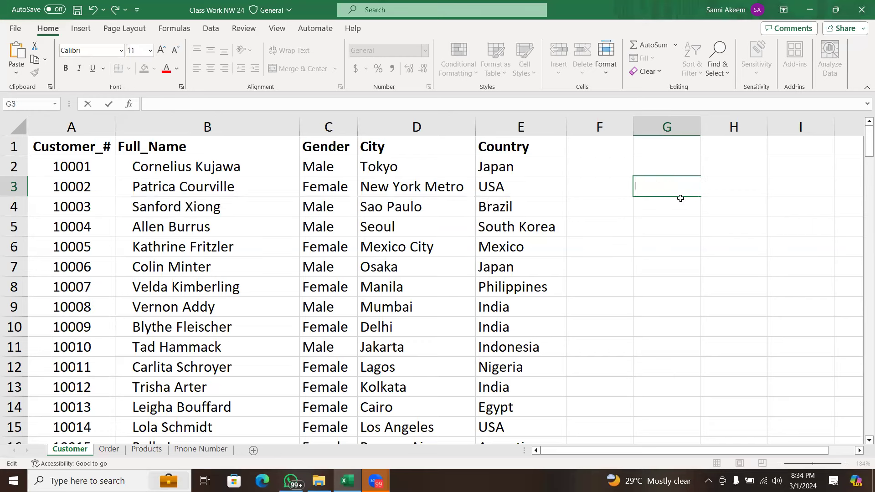
click(670, 226)
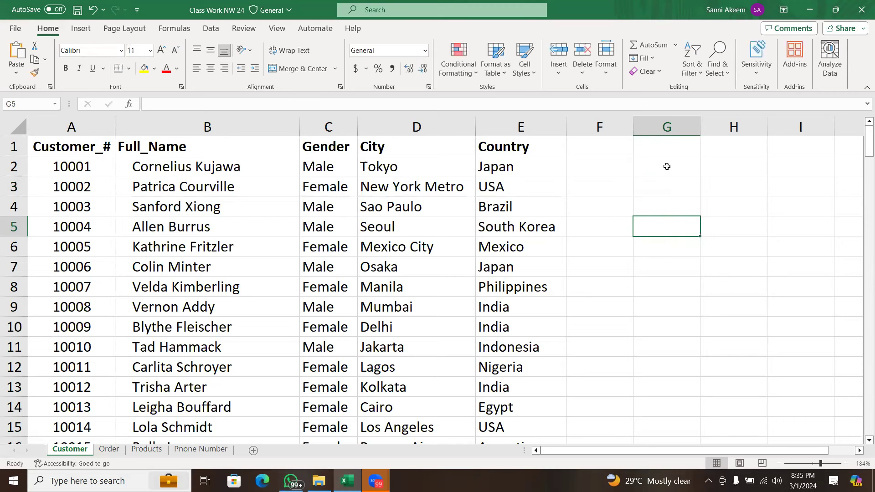
click(658, 184)
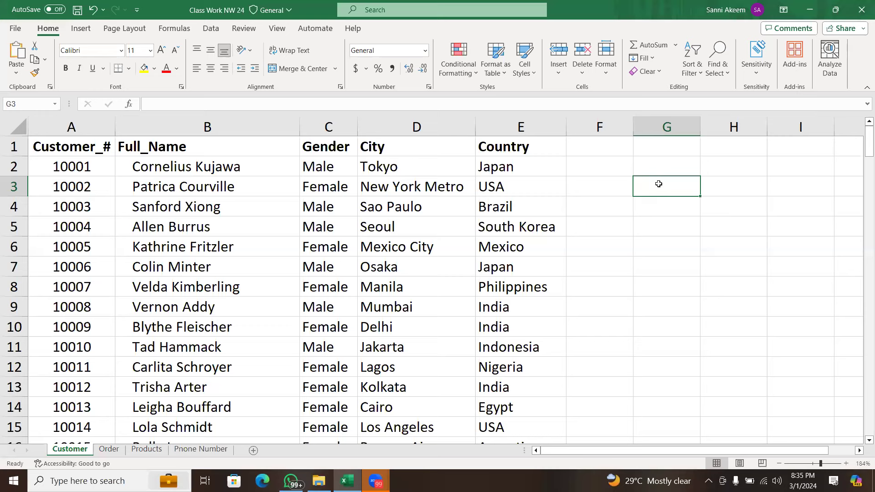
text(=)
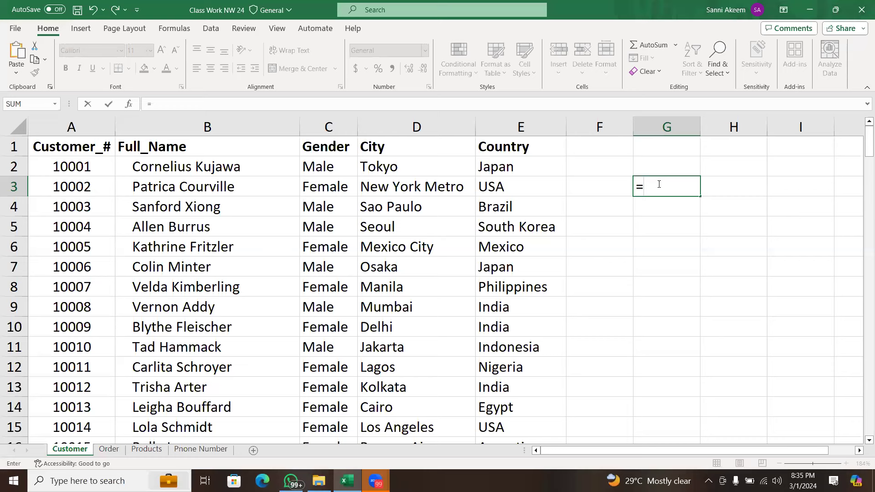
key(BackSpace)
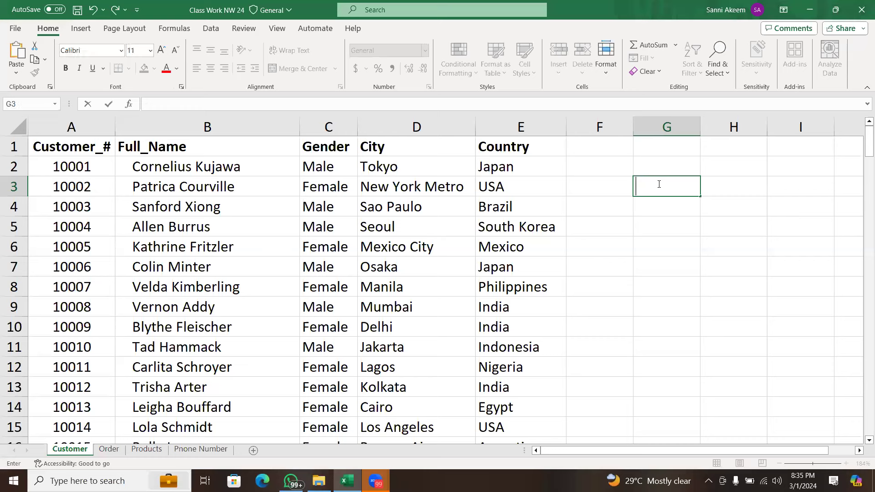
text(=)
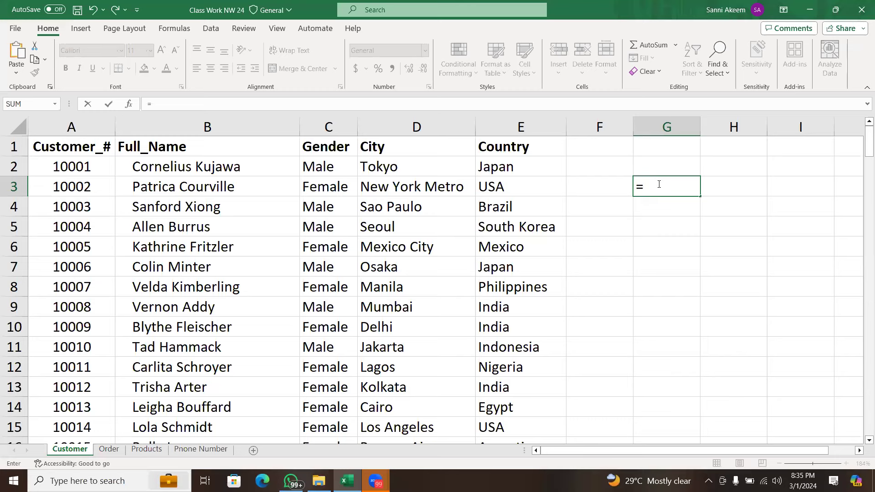
text(vlo)
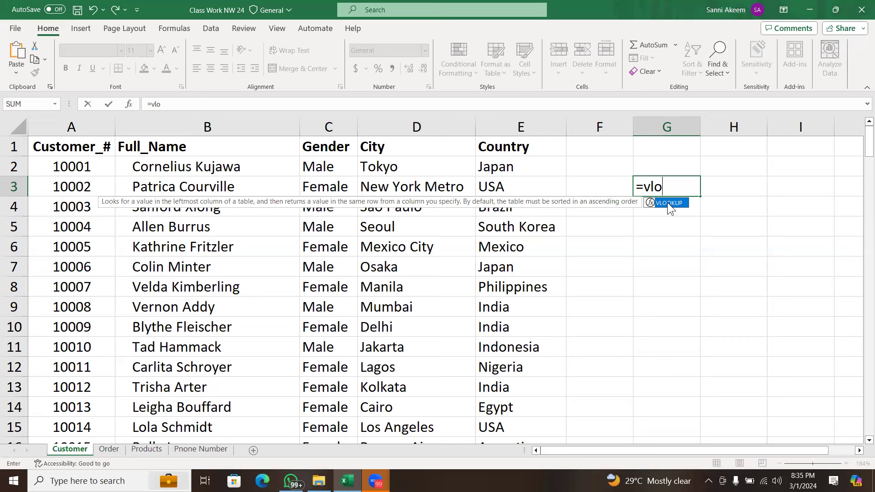
double_click(668, 203)
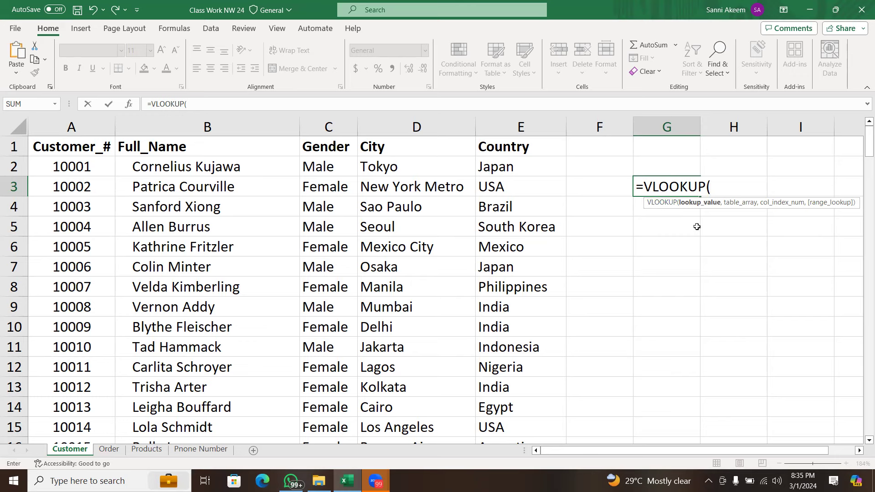
key(BackSpace)
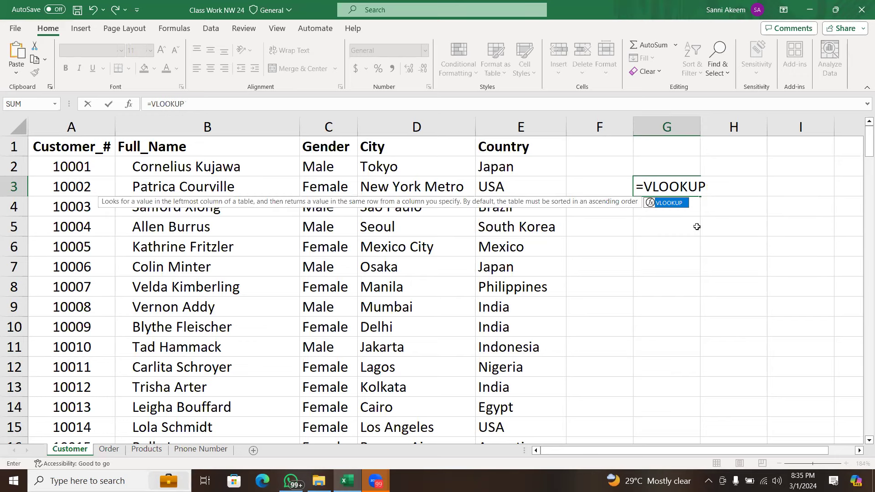
key(BackSpace)
key(BackSpace)
key(BackSpace)
key(BackSpace)
key(BackSpace)
key(BackSpace)
key(BackSpace)
key(BackSpace)
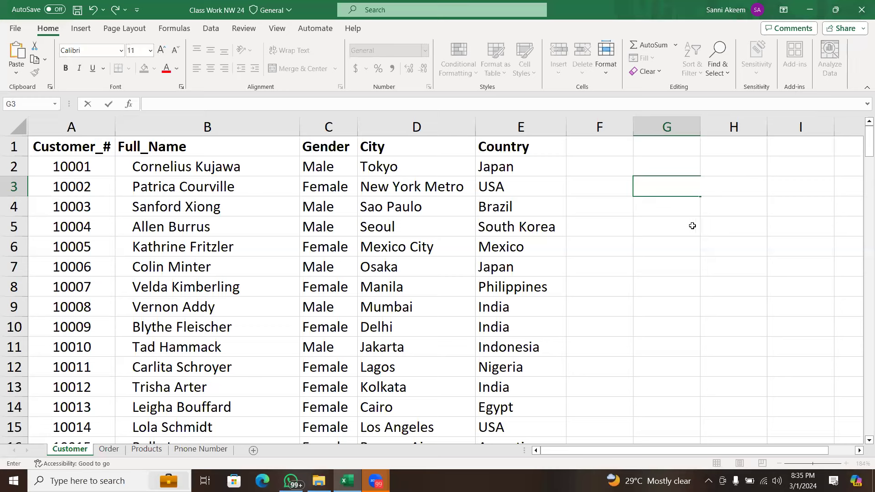
- Undo the fill of the Order sheet's Country column and the VLOOKUP formula entered in F2
click(692, 225)
click(661, 200)
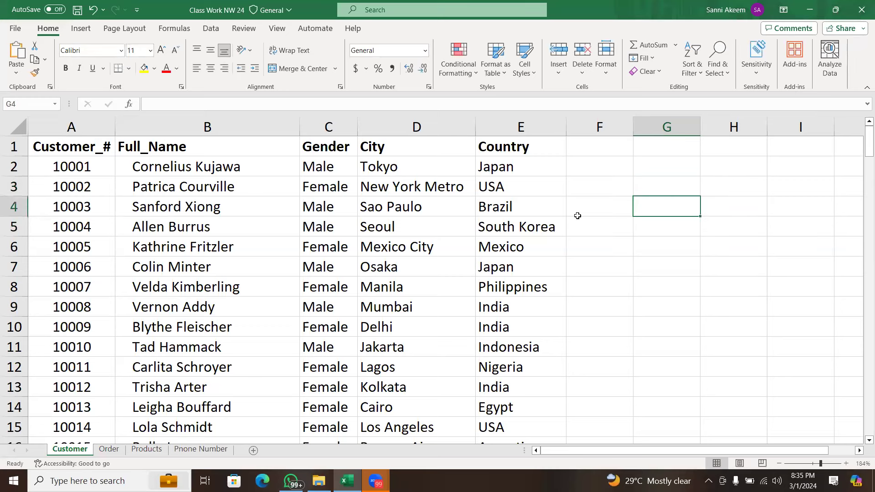
click(115, 451)
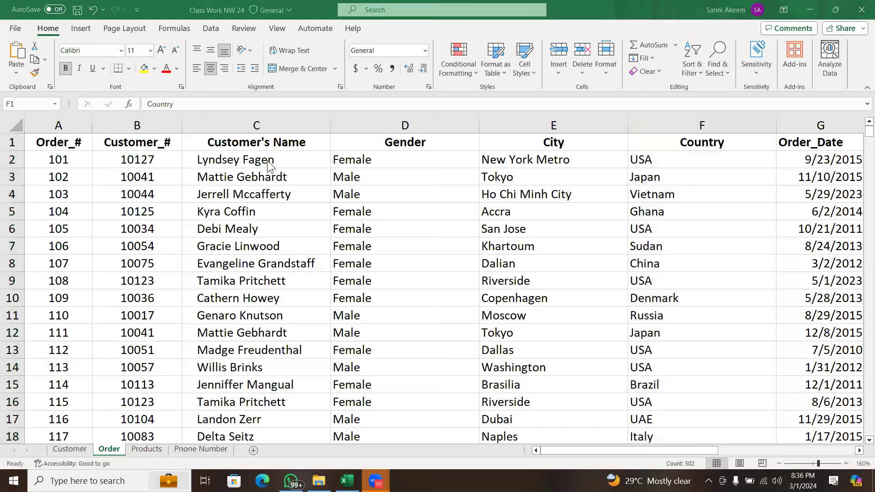
right_click(652, 159)
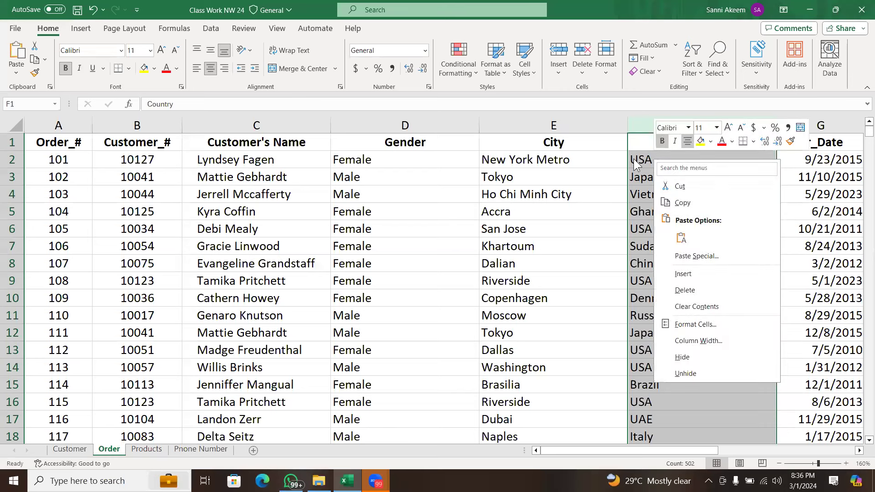
key(Escape)
click(649, 159)
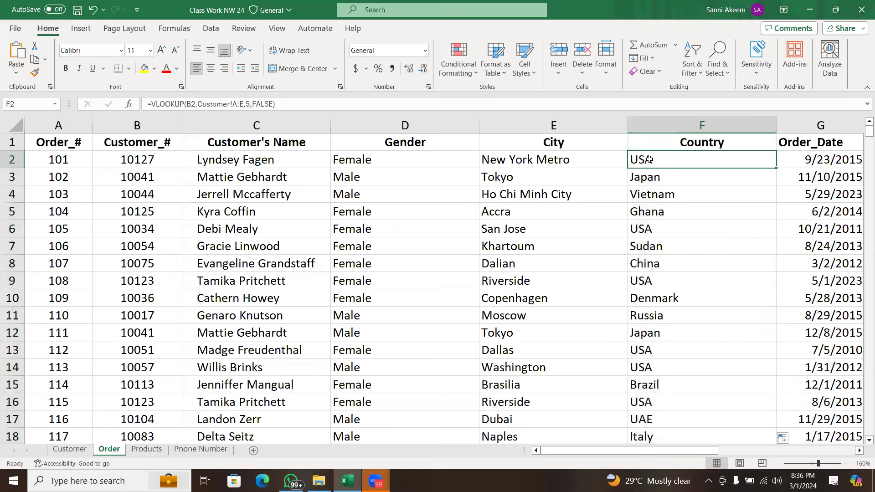
key(ctrl+z)
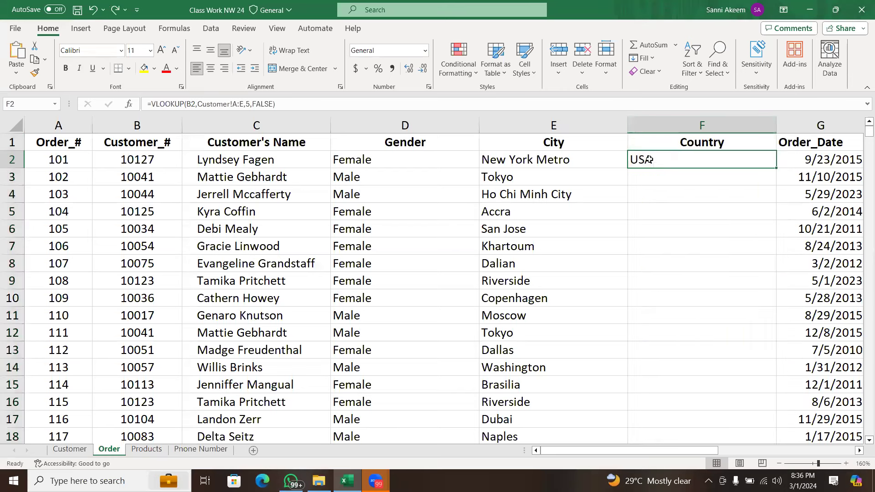
key(ctrl+z)
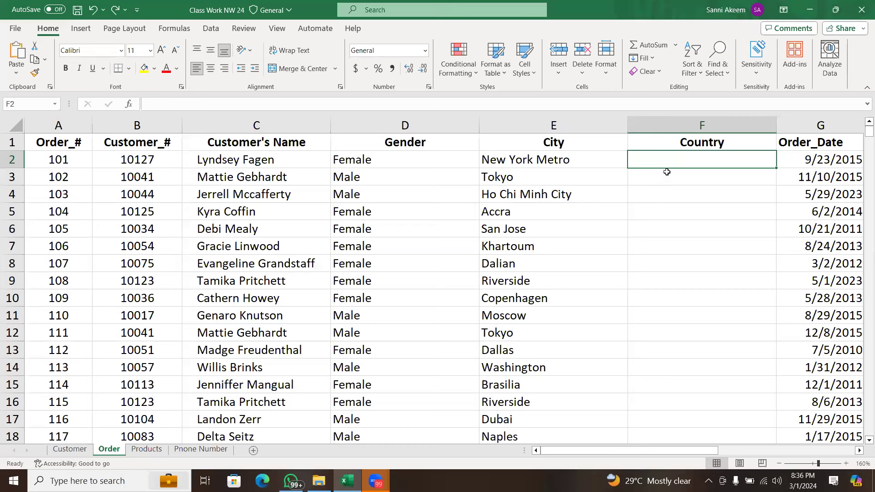
- Start a new VLOOKUP formula in F2 of the Order sheet, using customer number cell B2 as the lookup value
click(662, 192)
click(655, 163)
text(=vlo)
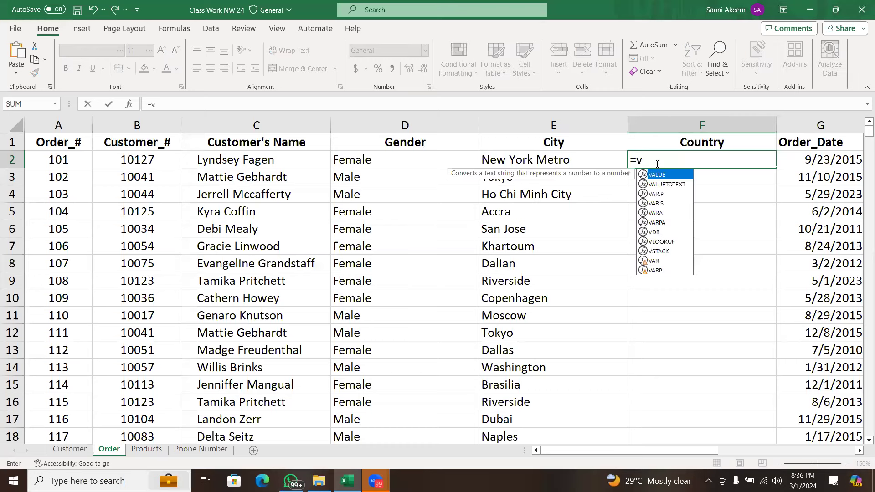
key(Tab)
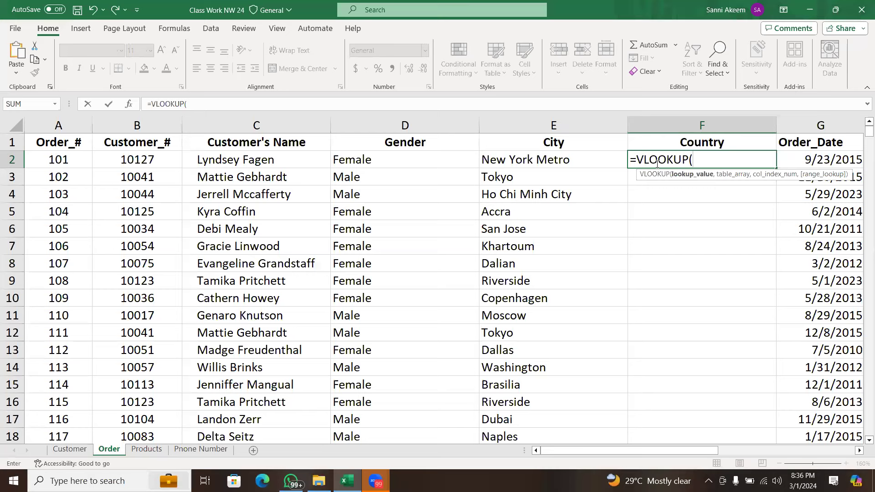
click(127, 161)
text(,Customer!)
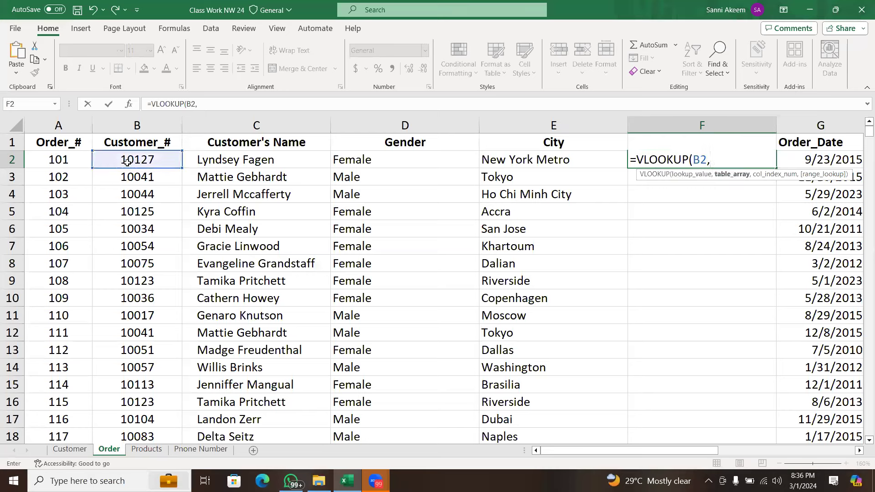
- Set columns A:E of the Customer sheet as the VLOOKUP table array
click(71, 449)
click(72, 127)
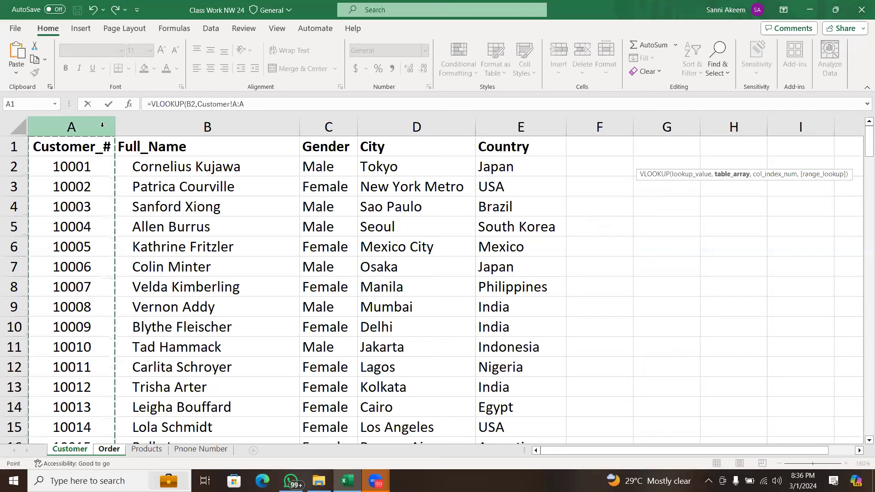
click(162, 123)
shift+click(518, 128)
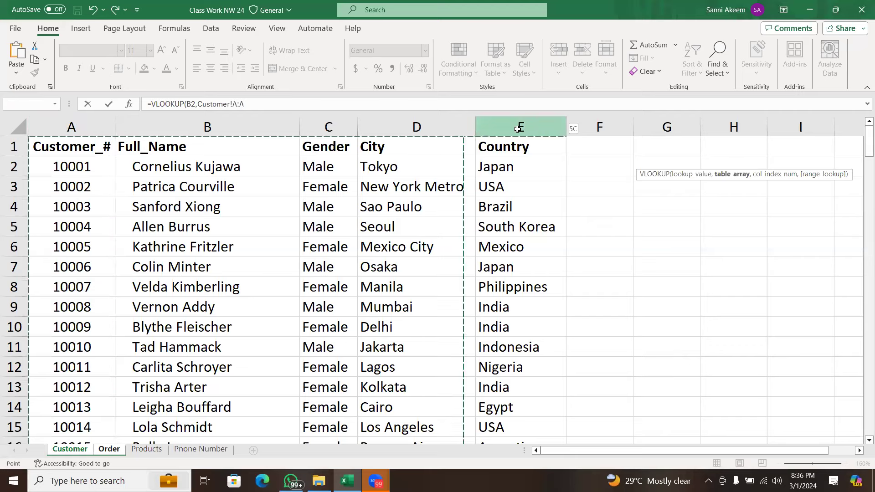
- Finish the VLOOKUP with column index 5 and FALSE for an exact match, and enter the formula
text(,5)
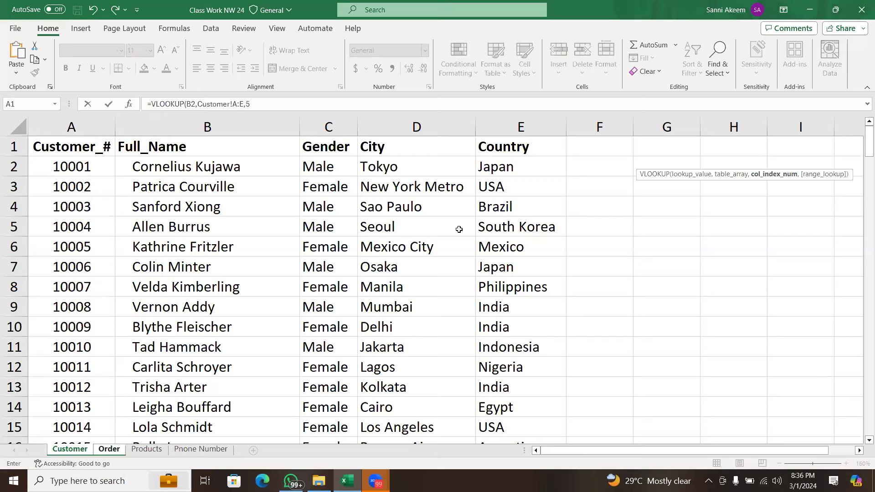
text(,)
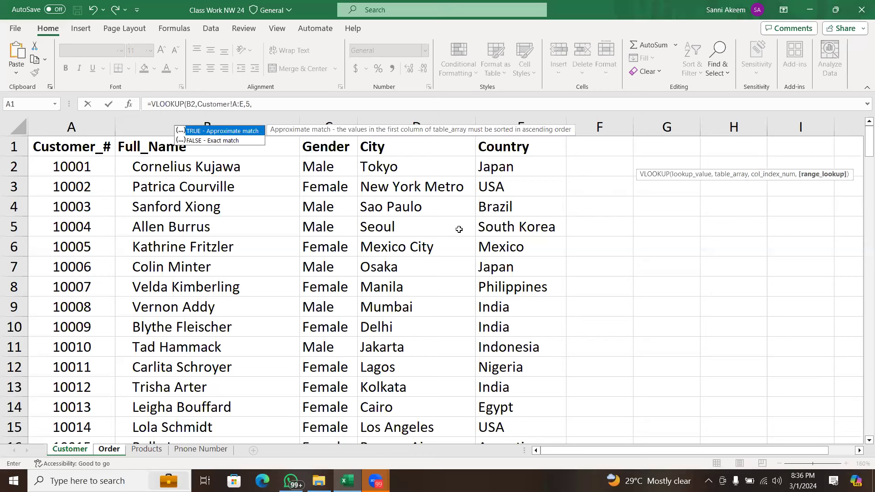
text(fals)
double_click(231, 142)
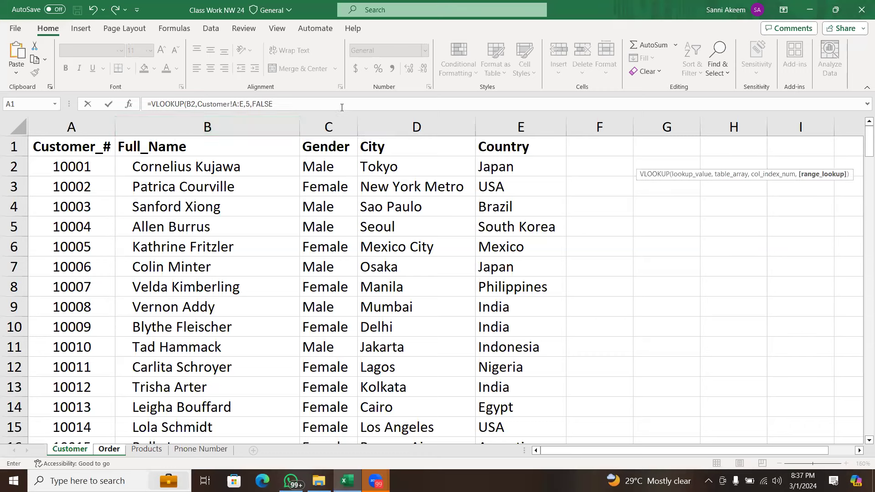
text())
key(Return)
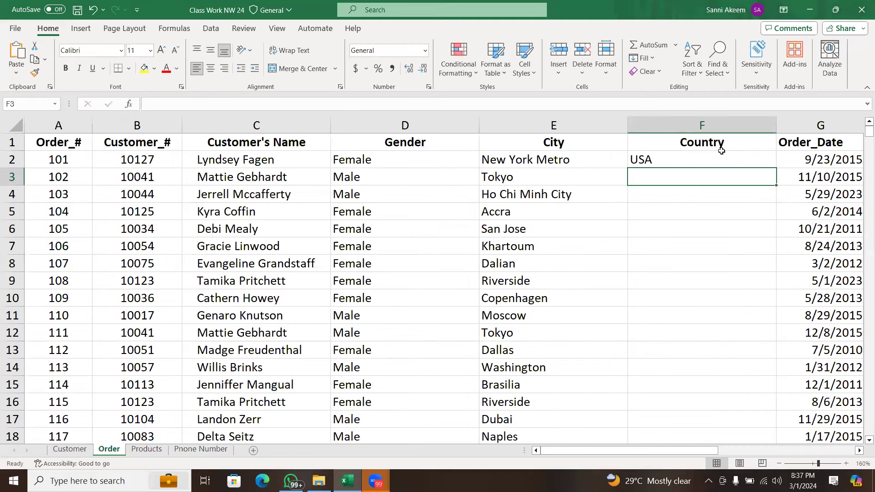
- Copy the VLOOKUP formula from F2 down the whole Country column
click(703, 156)
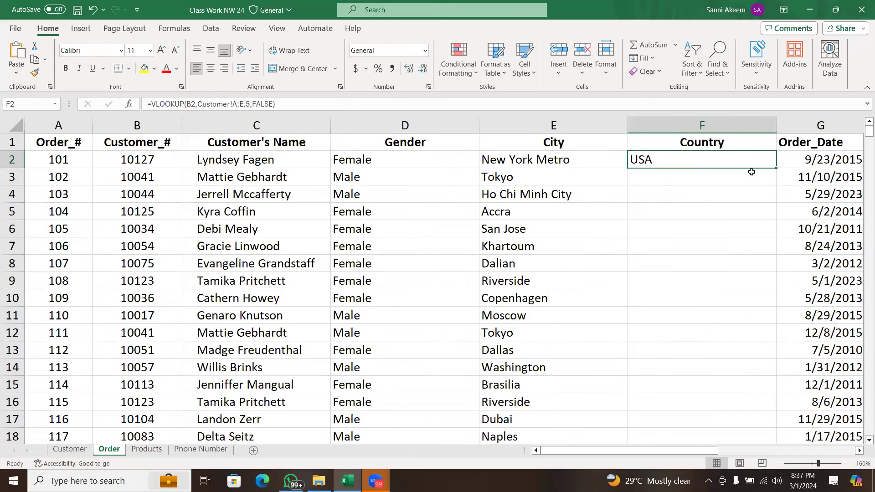
double_click(776, 168)
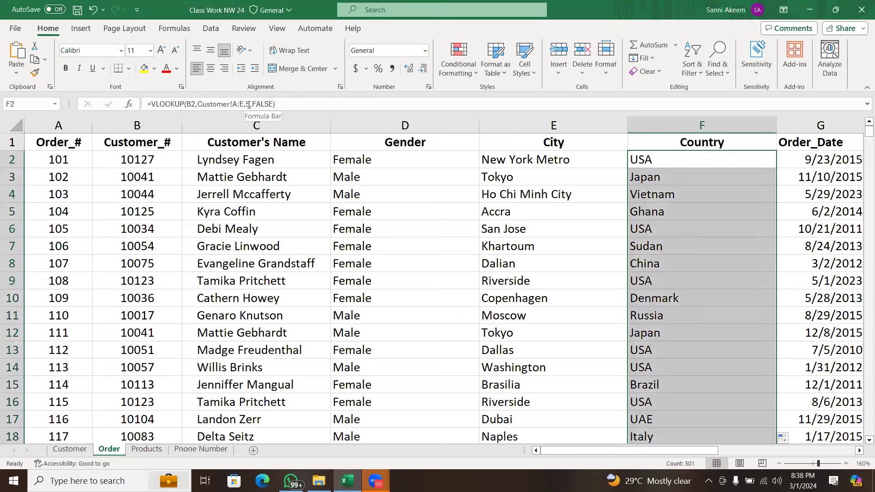
key(Return)
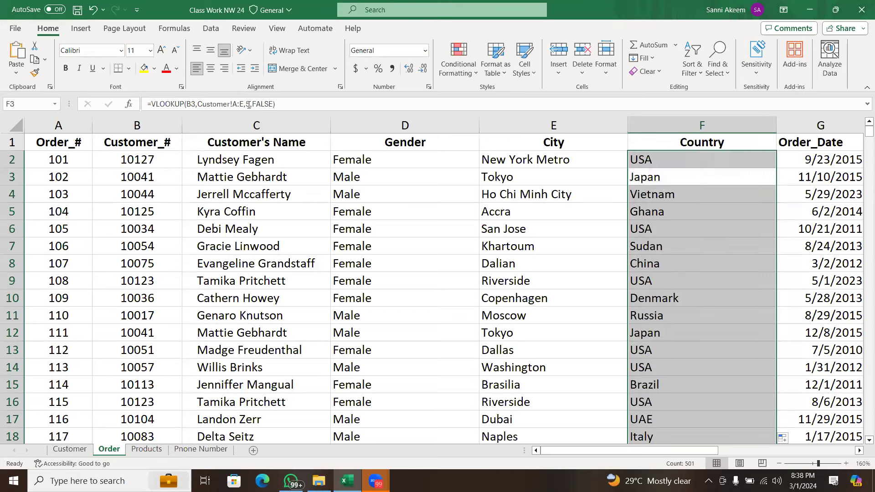
- Examine the column index and range lookup arguments of the Gender formulas in D2 and D3, and the Country formula in F2
click(426, 155)
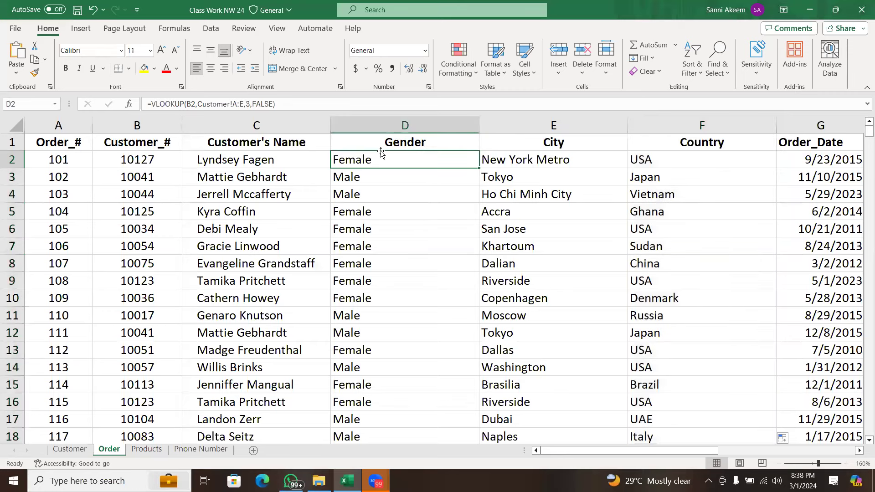
click(252, 104)
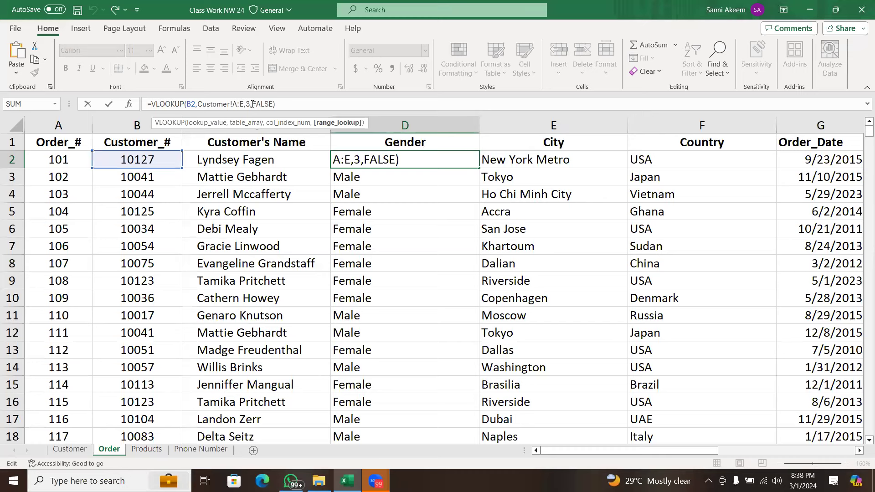
key(Return)
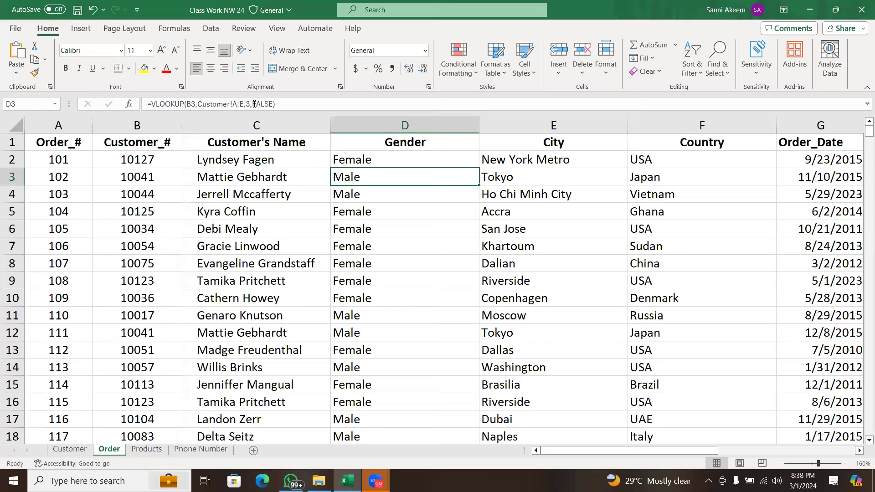
click(253, 104)
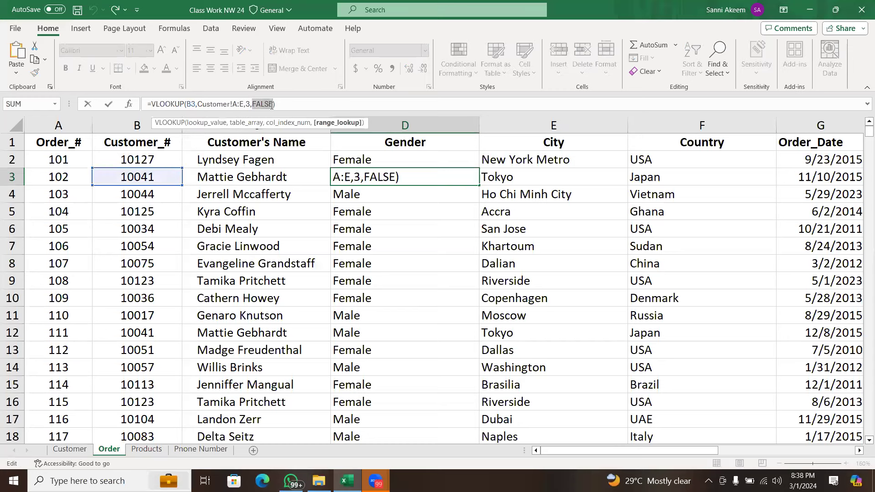
click(280, 105)
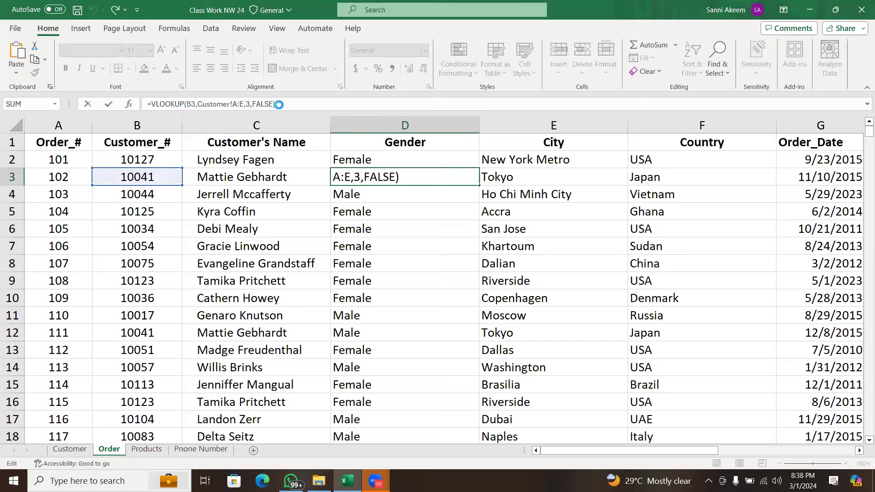
key(Return)
click(707, 160)
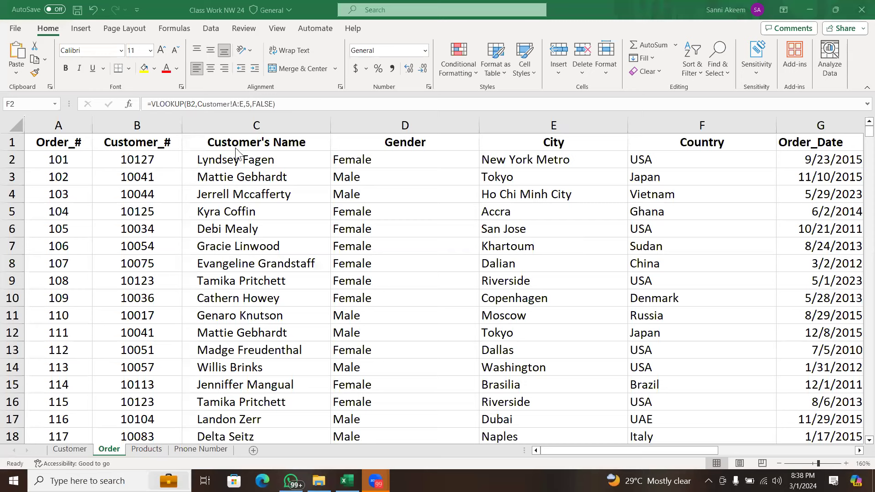
- Clear the contents of the Customer's Name and Gender columns from C2:D2 down to row 502, keeping the headings
click(232, 160)
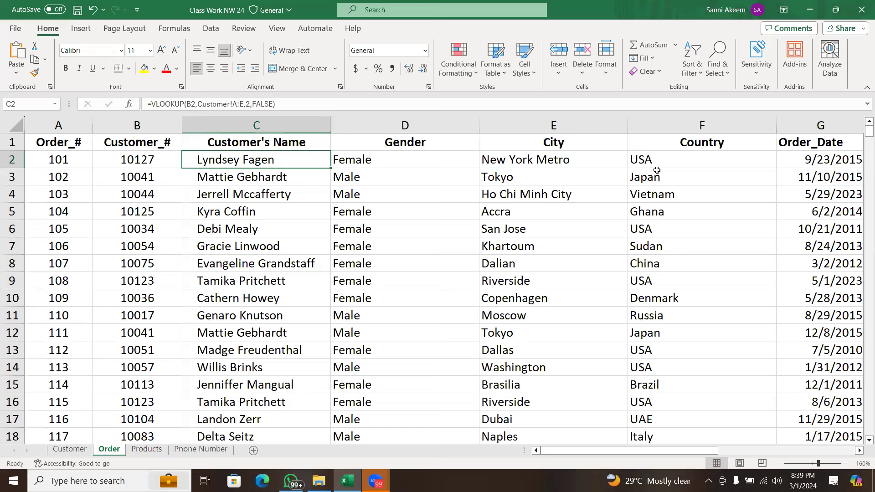
shift+click(441, 165)
key(ctrl+shift+Down)
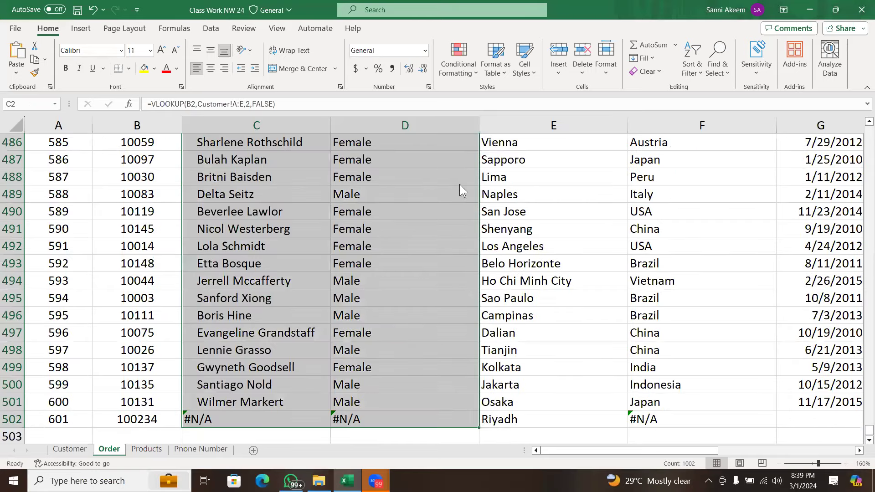
right_click(442, 184)
click(498, 266)
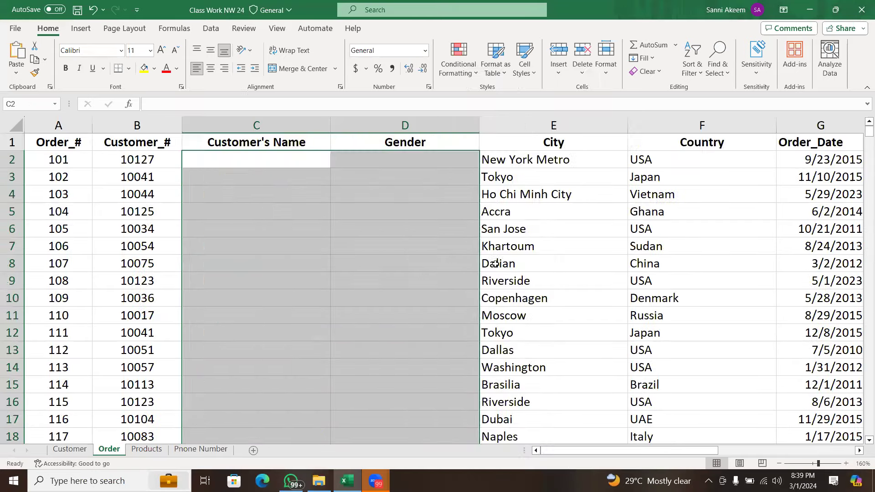
click(273, 165)
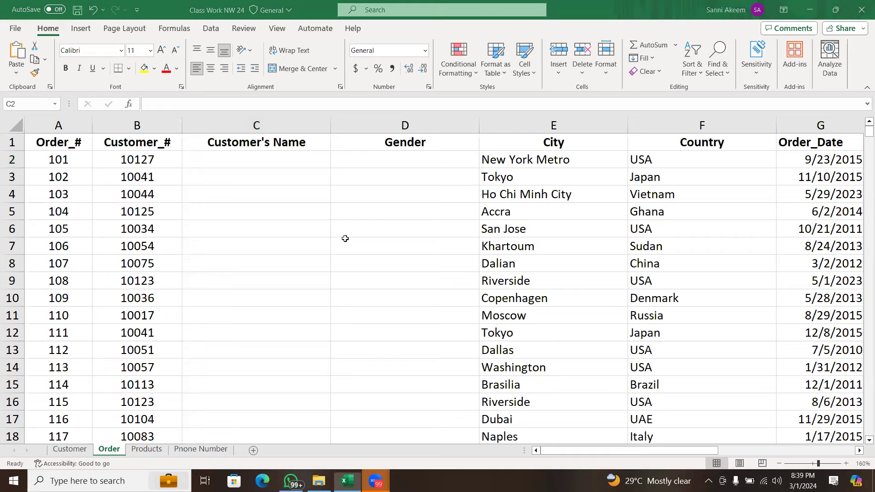
- Insert a blank column before City on the Customer sheet and move the Customer_# column into it
click(69, 450)
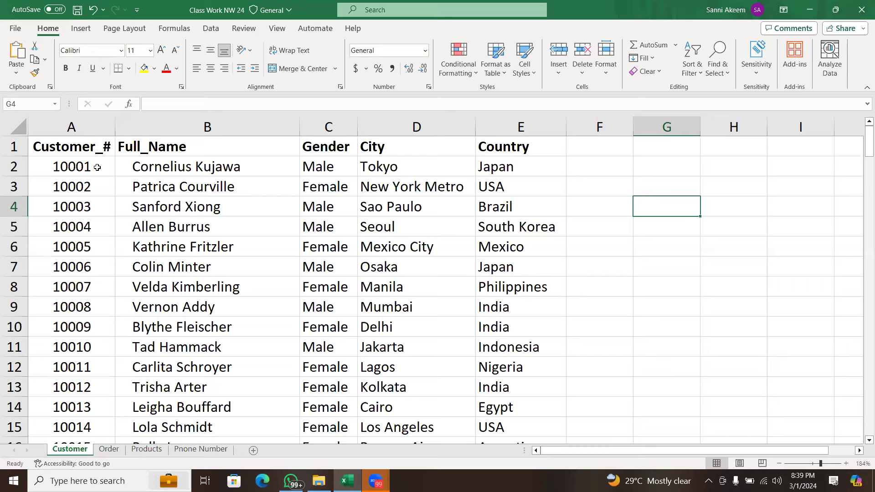
click(373, 119)
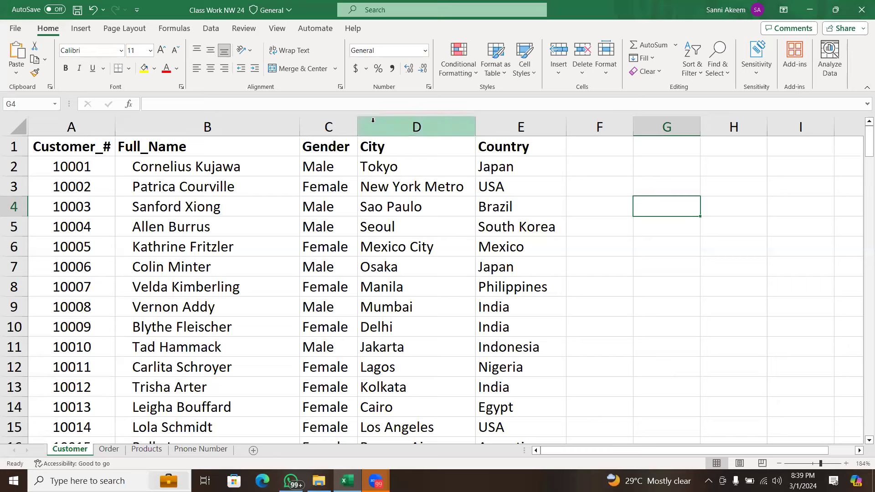
right_click(374, 119)
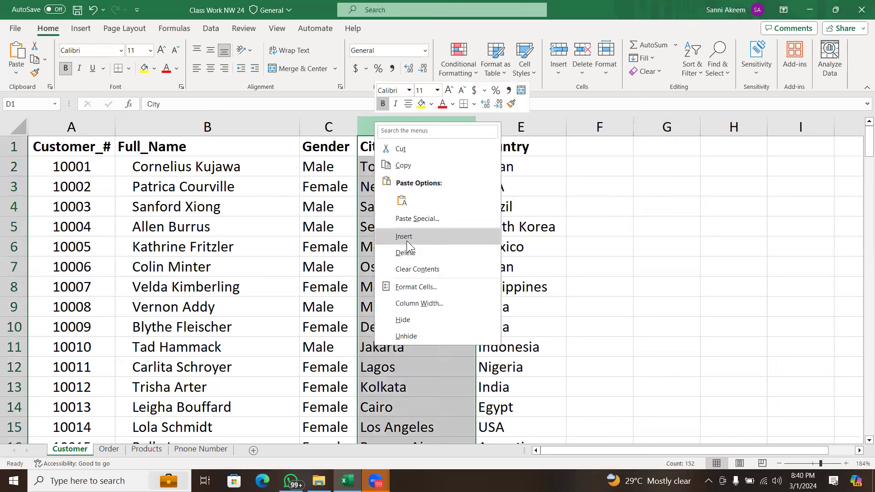
click(407, 238)
click(58, 129)
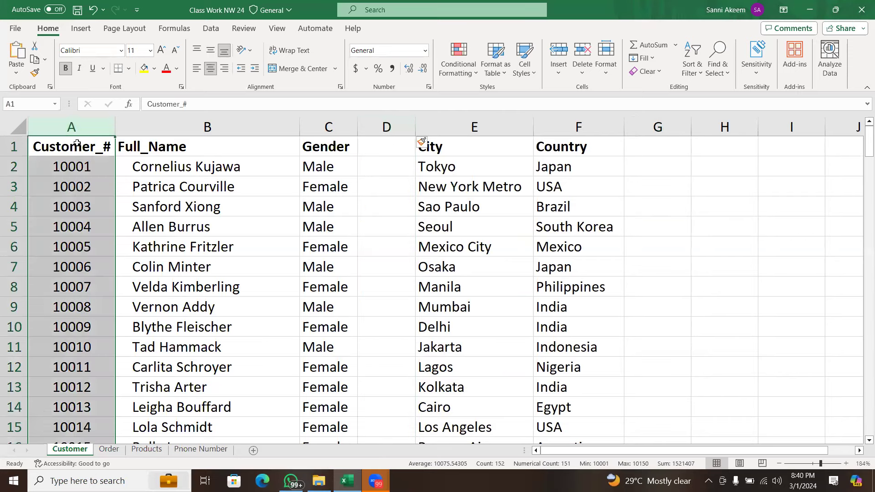
drag(78, 138, 385, 132)
- Delete the emptied column A of the Customer sheet and select the Customer_# column
click(76, 123)
right_click(76, 123)
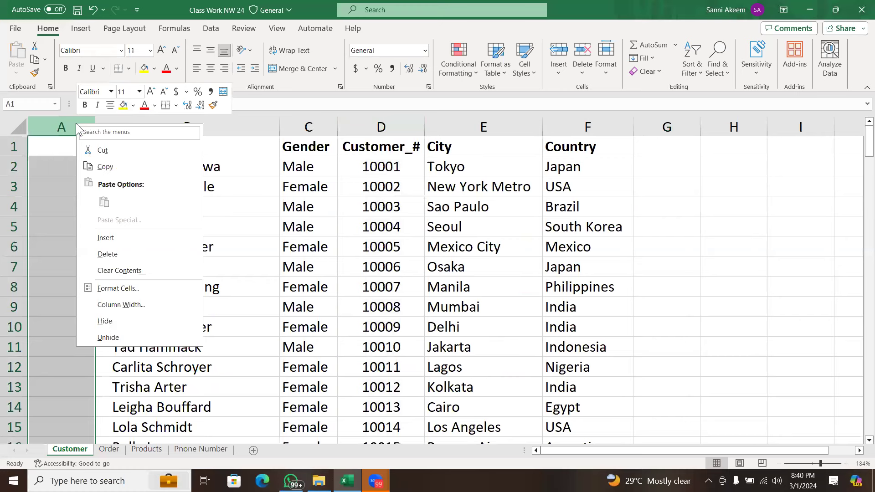
click(108, 254)
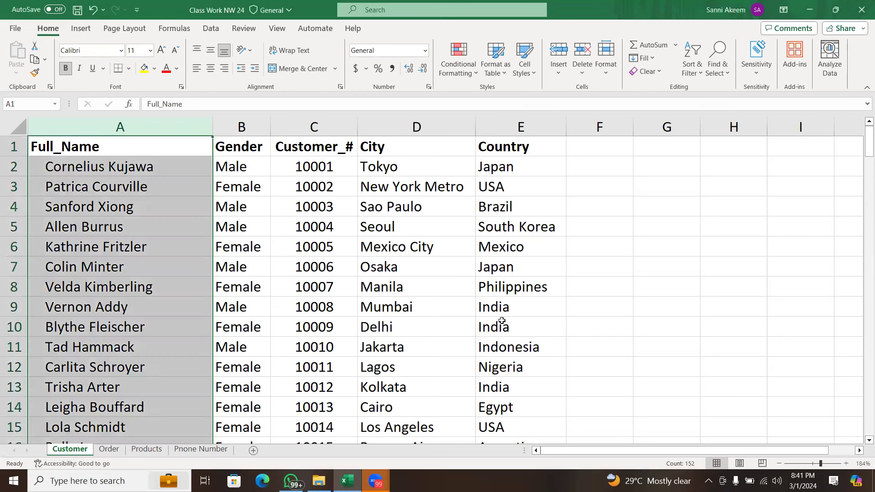
click(318, 128)
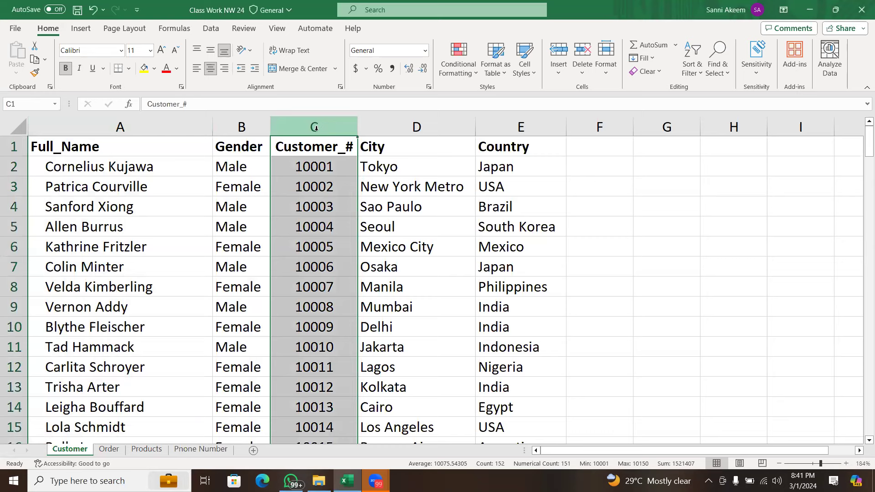
- Compare the positions of the Customer_# and Full_Name columns on the Customer sheet
click(314, 128)
click(117, 127)
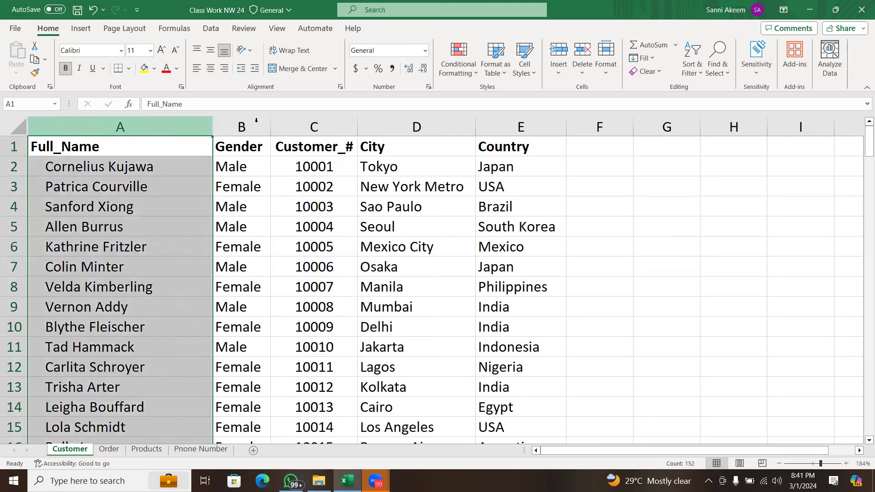
click(338, 128)
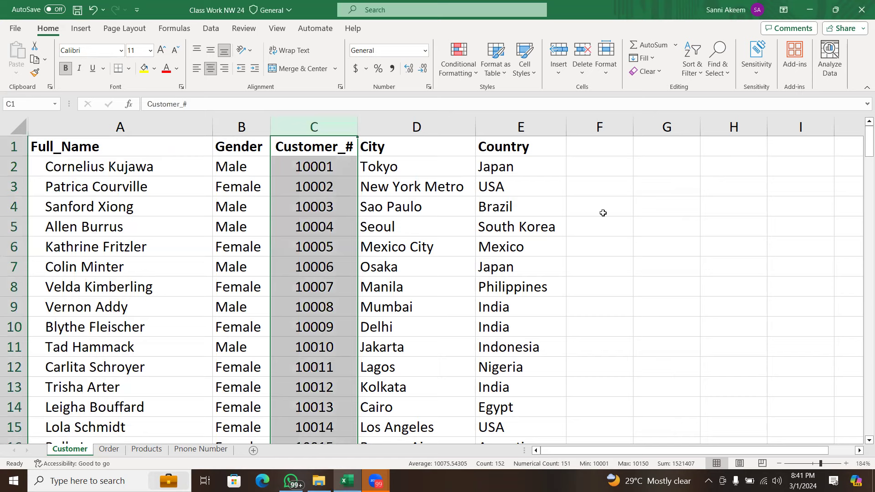
click(314, 132)
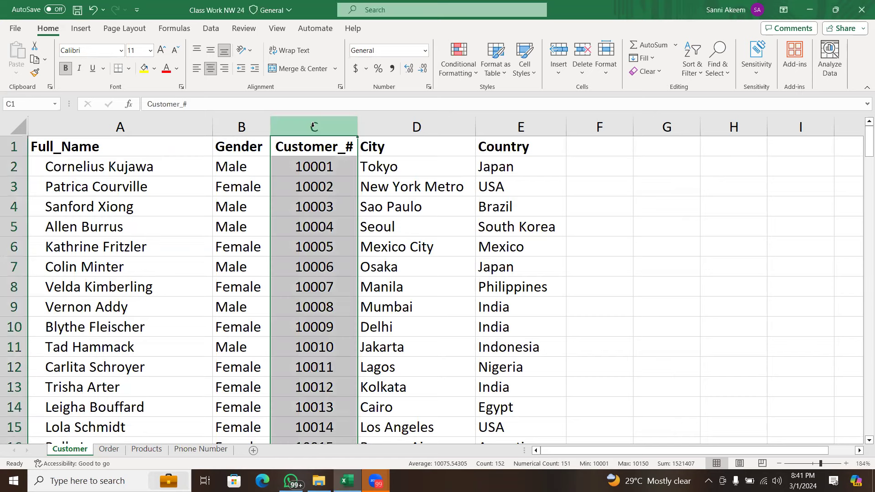
click(142, 131)
click(329, 128)
click(150, 128)
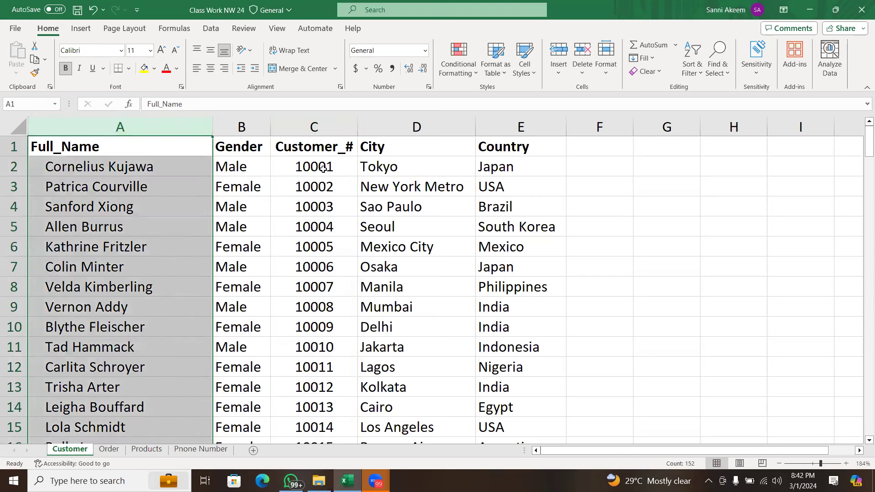
click(342, 128)
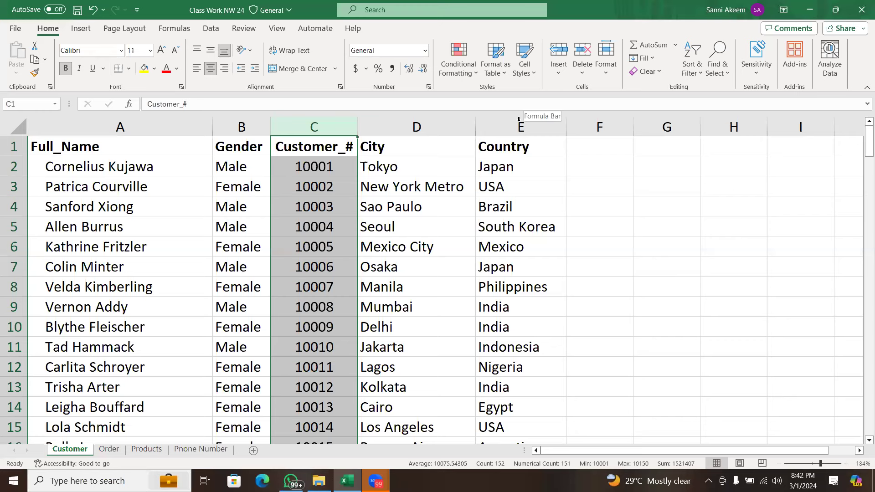
- Examine the column span from Customer_# forward to Country and the span from Customer_# back to Full_Name
drag(329, 126, 486, 124)
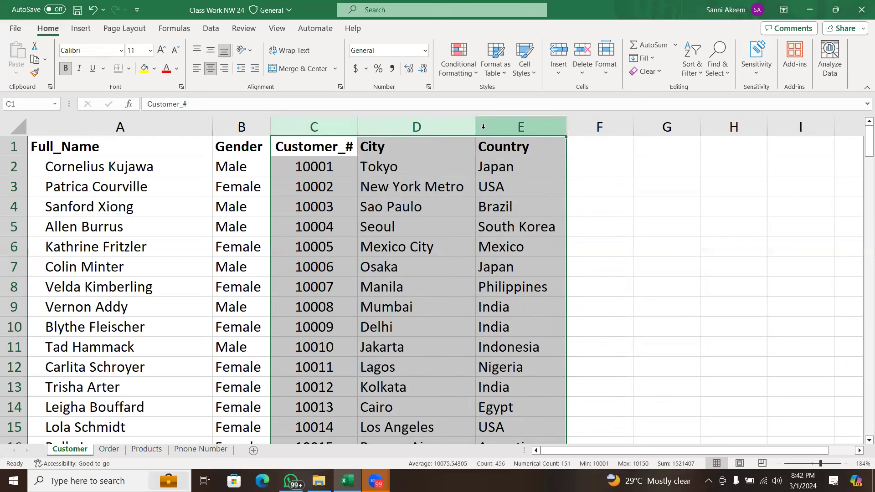
click(336, 125)
drag(336, 124, 178, 131)
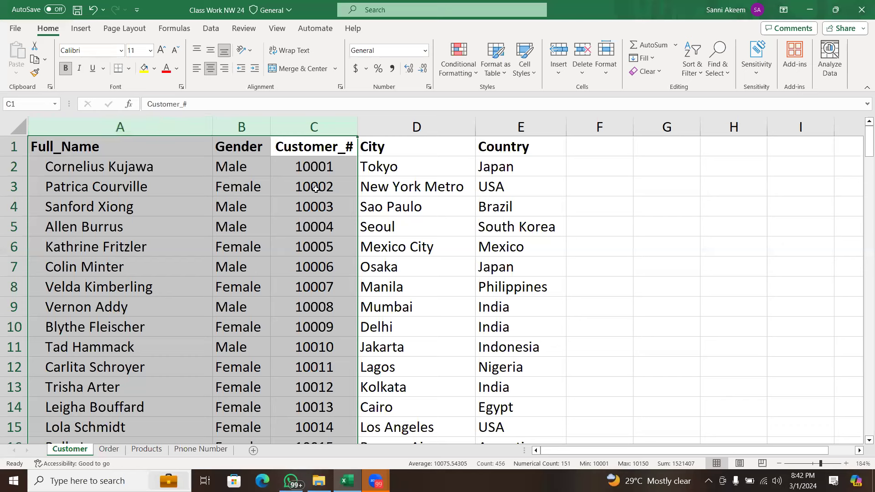
click(330, 119)
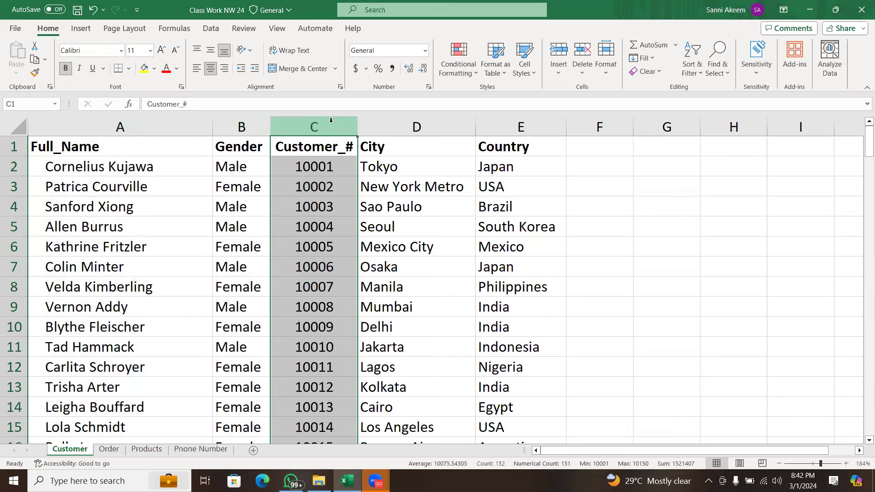
click(151, 134)
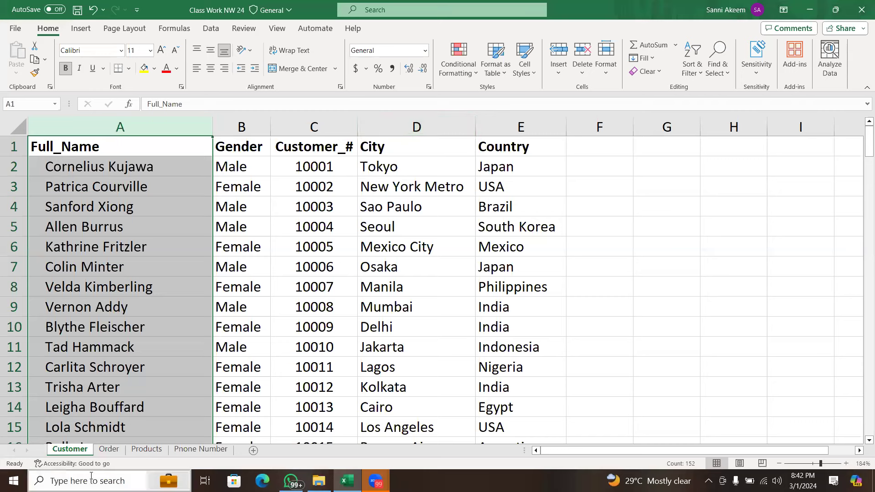
- Inspect the City and Country VLOOKUP formulas in E2 and F2 of the Order sheet against the rearranged Customer sheet
click(109, 448)
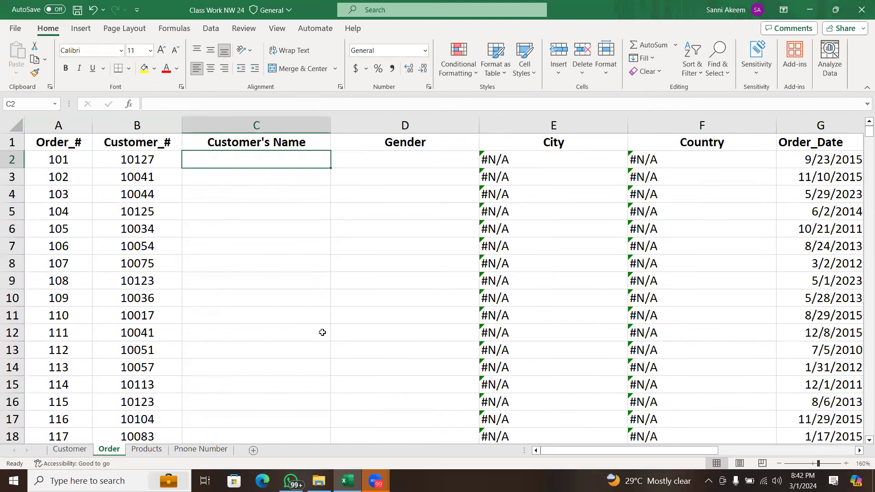
click(508, 159)
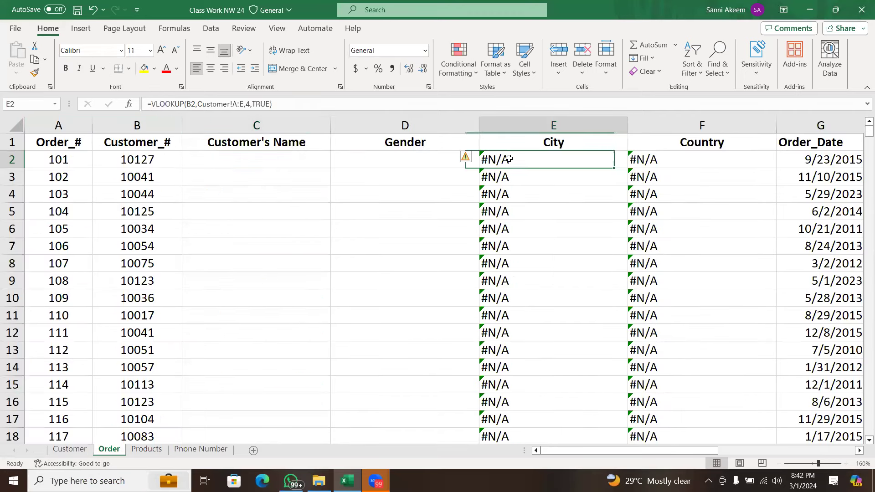
click(666, 163)
click(564, 165)
click(86, 450)
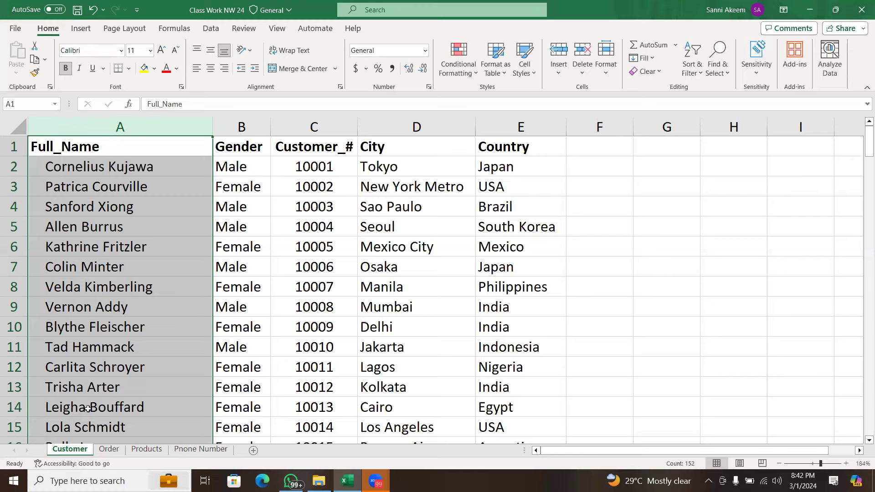
click(109, 449)
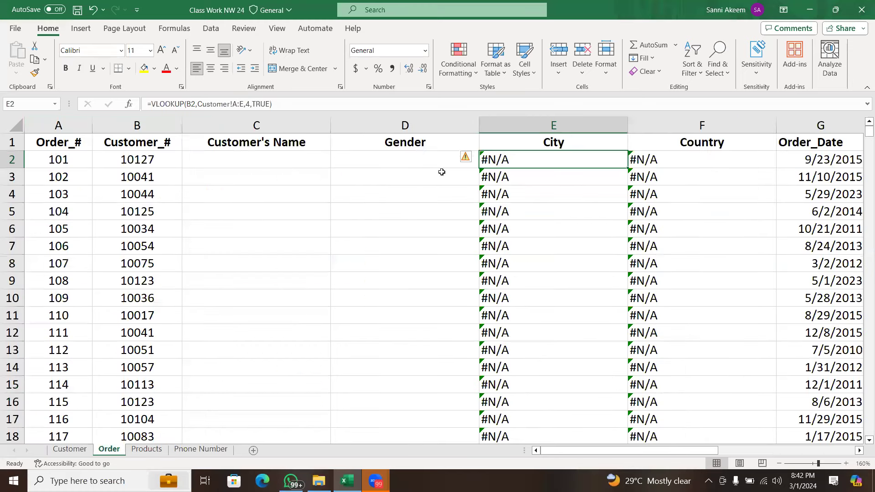
- Clear the contents of the Order sheet's City and Country columns from E2:F2 down to row 502, keeping the headings
shift+click(661, 160)
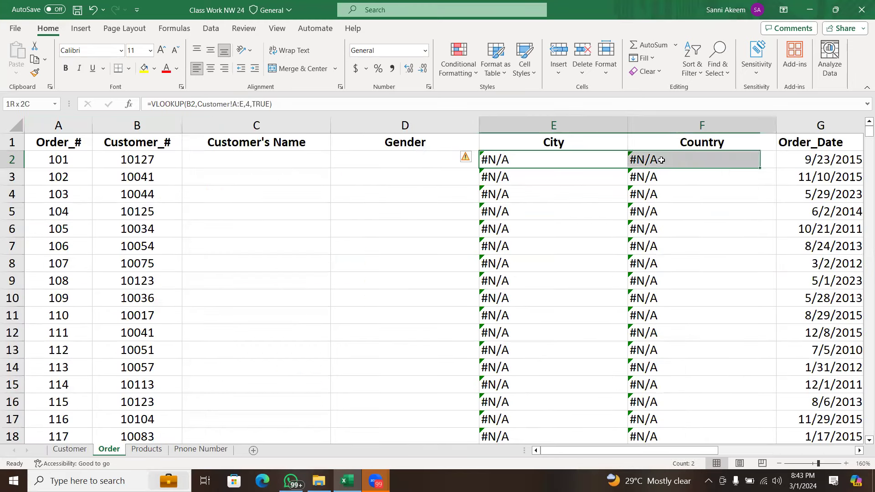
key(ctrl+shift+Down)
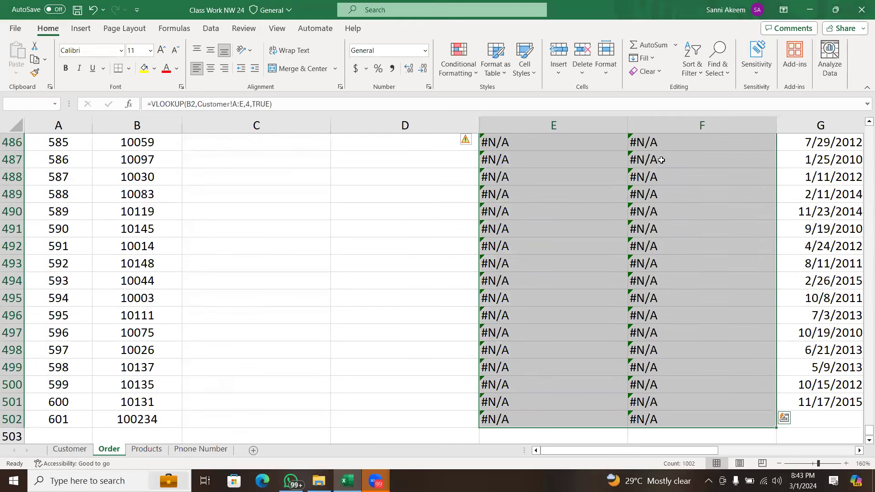
right_click(661, 160)
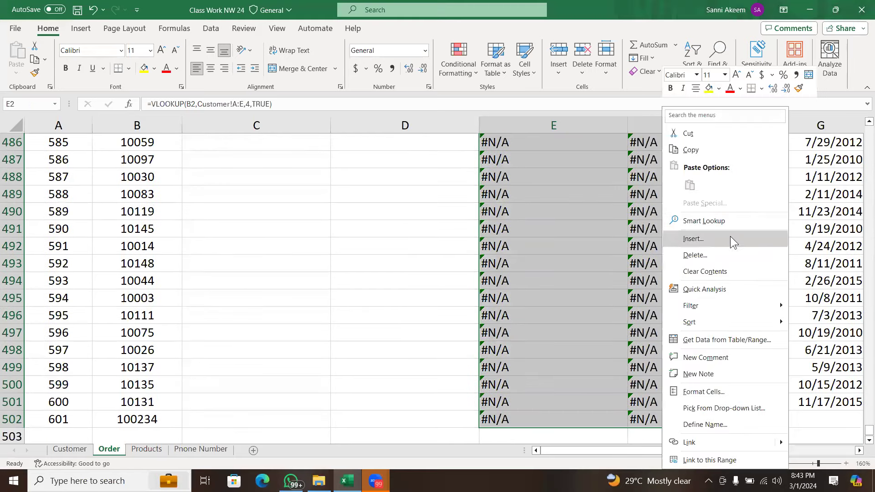
click(719, 267)
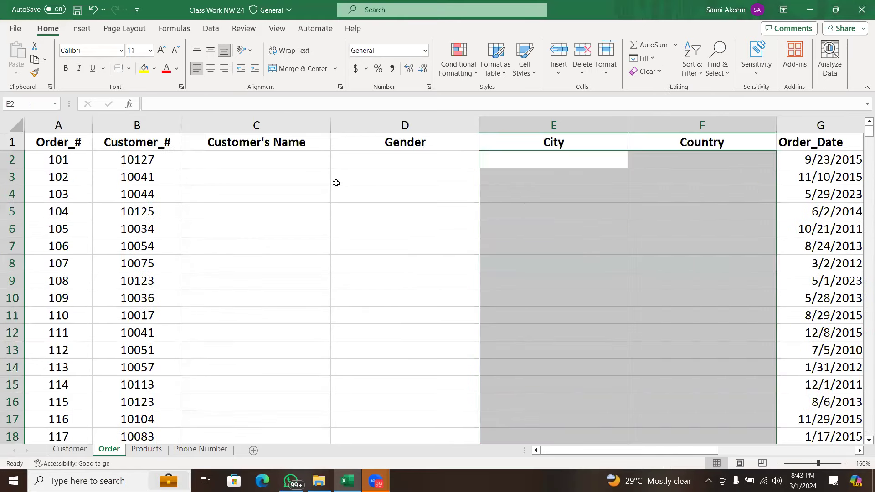
- Hide the Customer's Name, Gender, City and Country columns (C to F) on the Order sheet
click(243, 154)
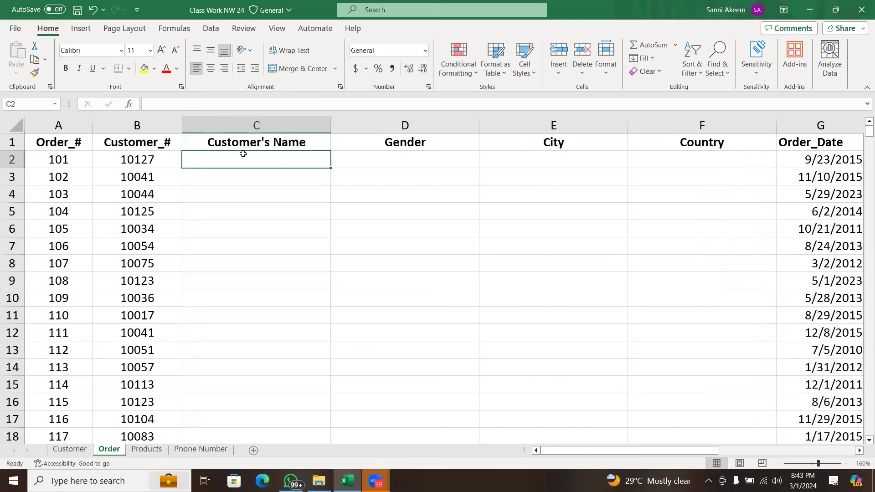
click(265, 127)
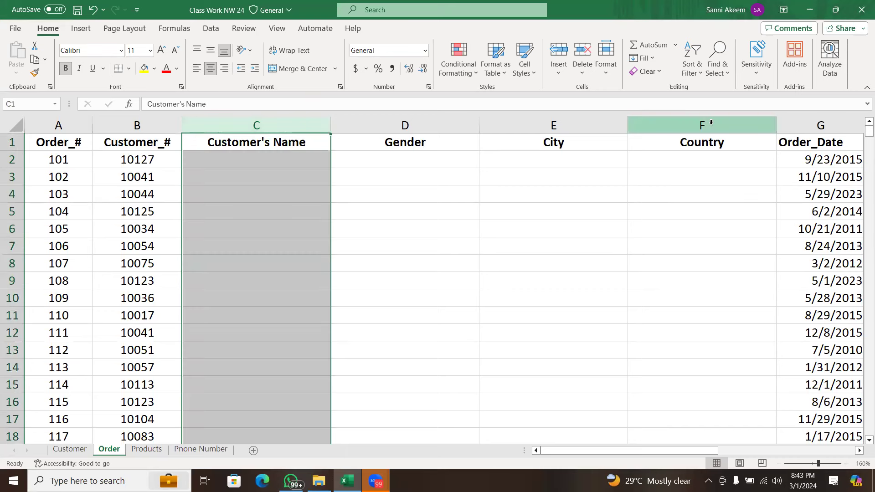
shift+click(710, 122)
right_click(710, 122)
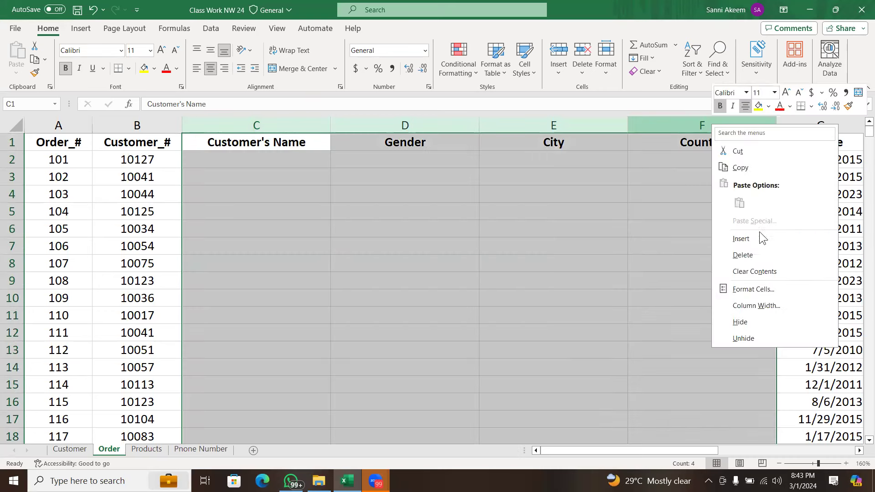
click(756, 321)
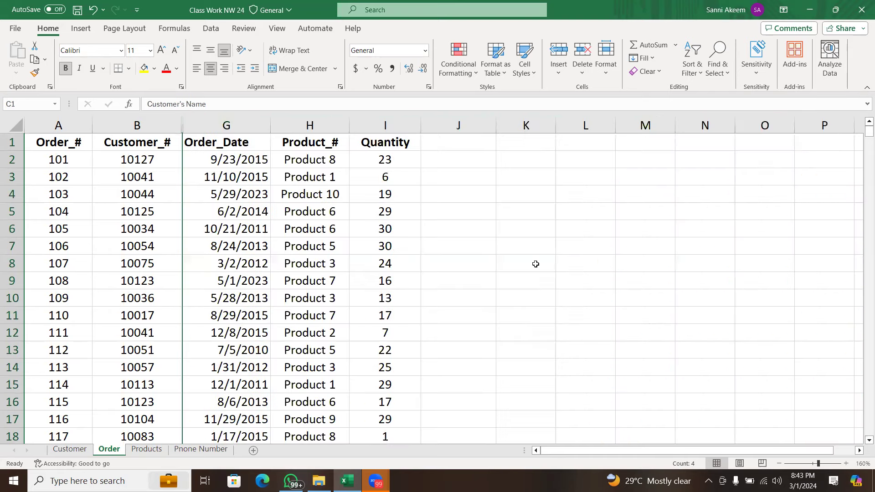
click(536, 264)
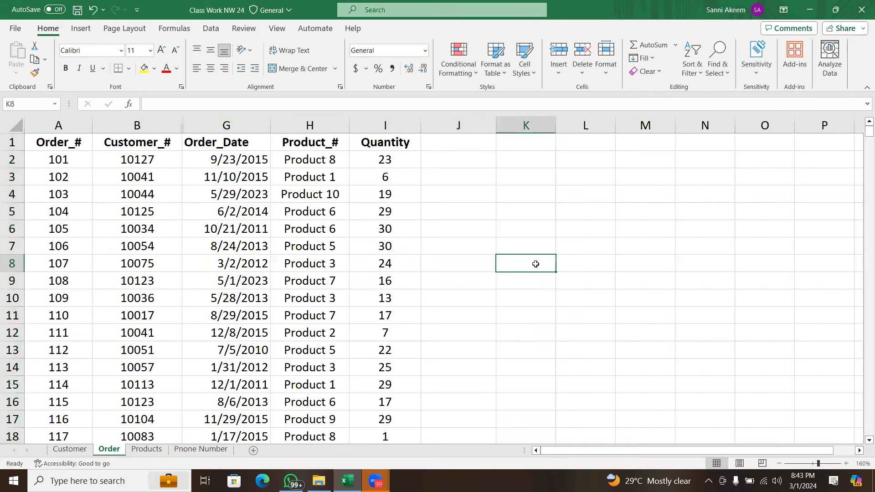
- Compare the Customer_# column on the Order sheet with the one on the Customer sheet
click(74, 452)
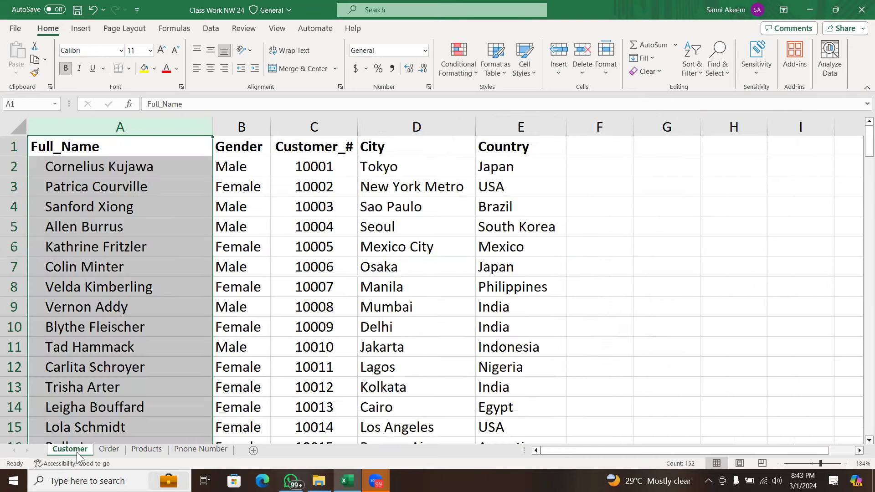
click(113, 449)
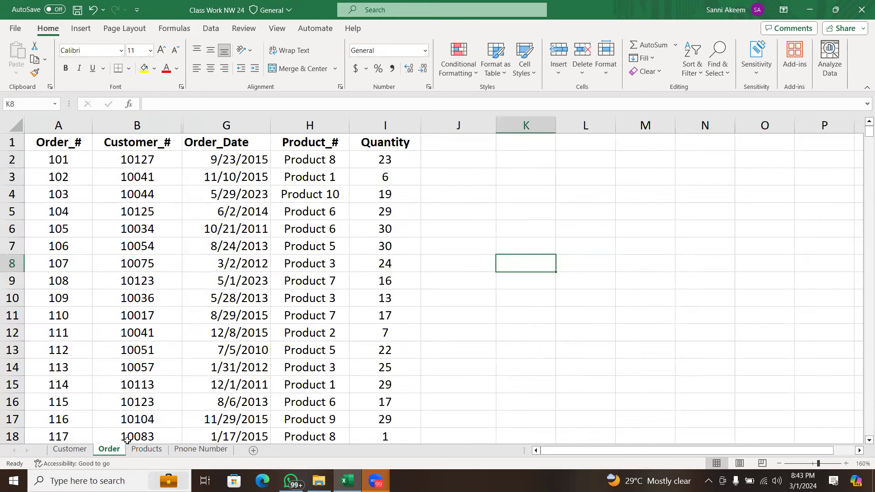
click(150, 131)
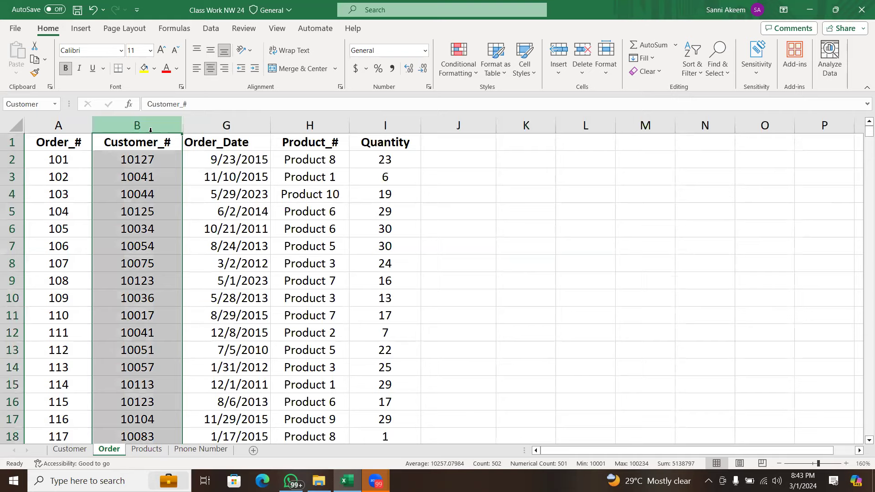
click(71, 451)
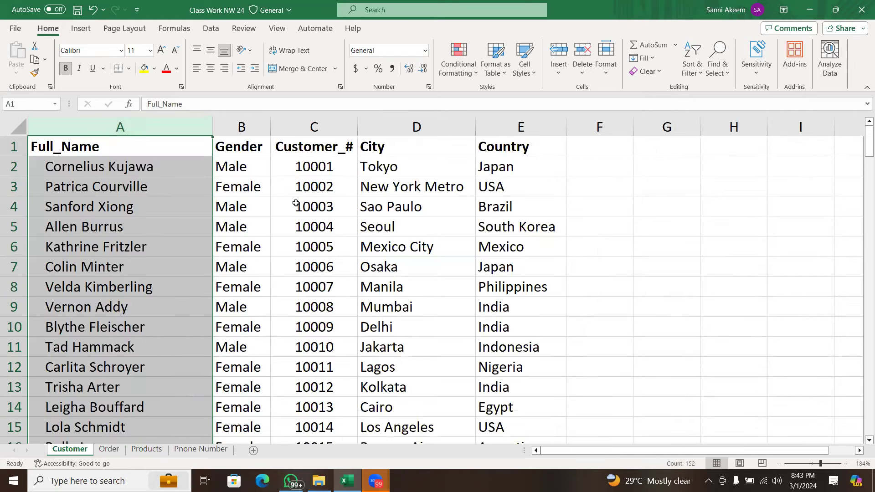
click(320, 119)
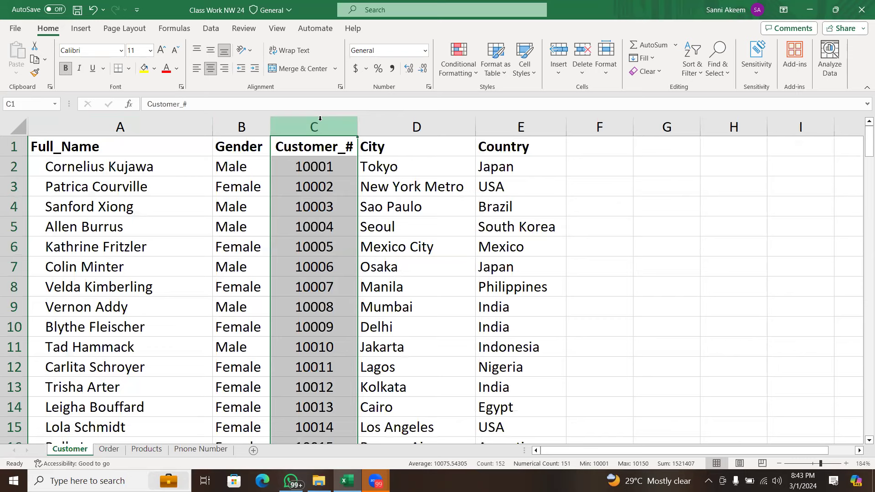
click(109, 449)
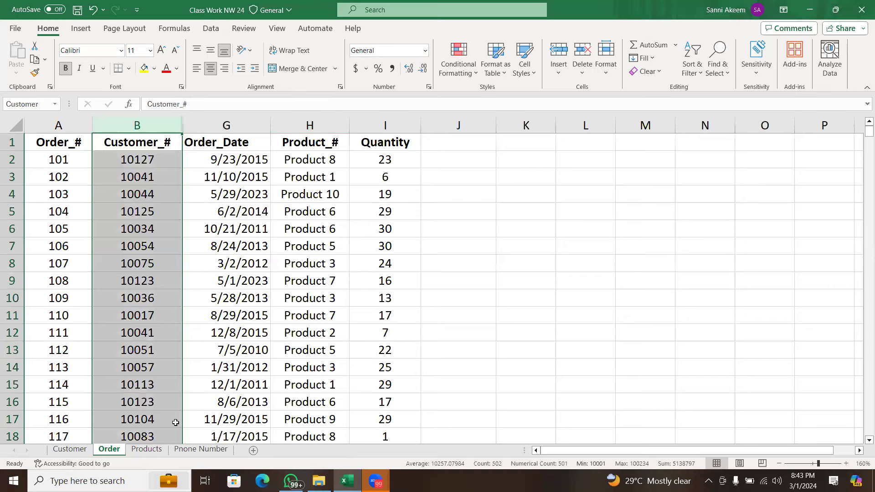
- Examine the Products table A1:C11 and its Product_# column, and the matching Product_# column on the Order sheet
click(147, 449)
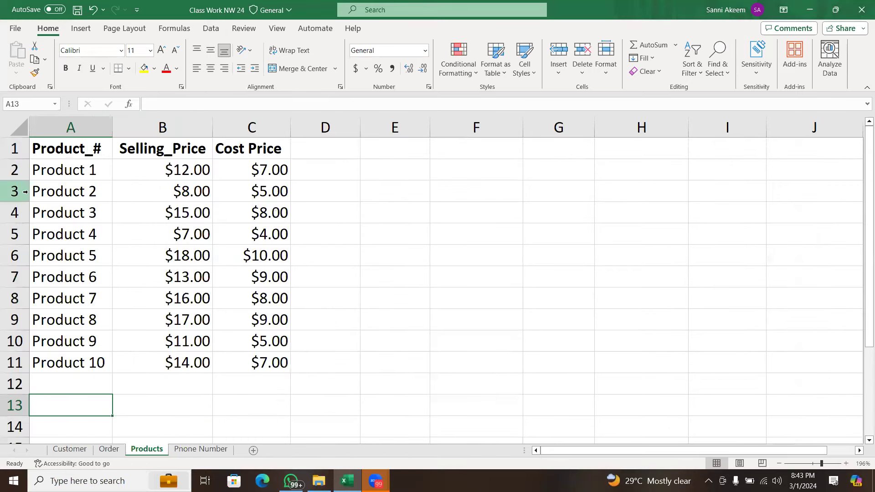
drag(75, 145, 192, 191)
drag(293, 251, 248, 354)
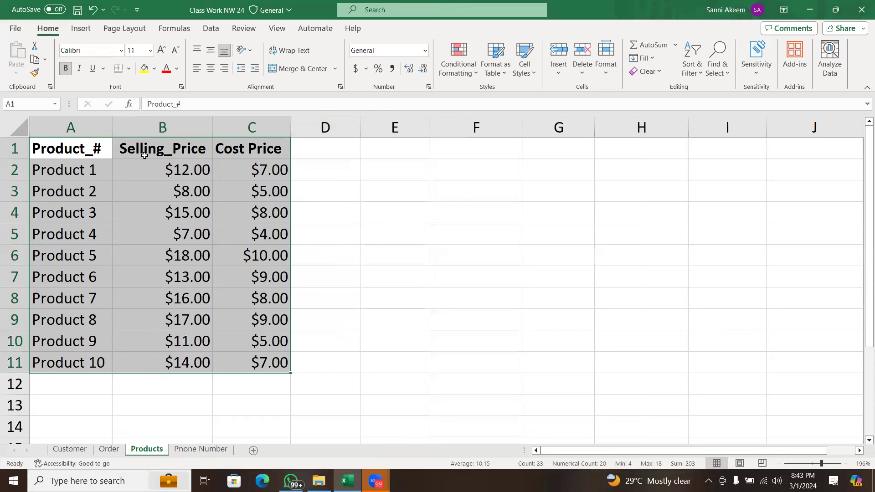
drag(94, 146, 82, 371)
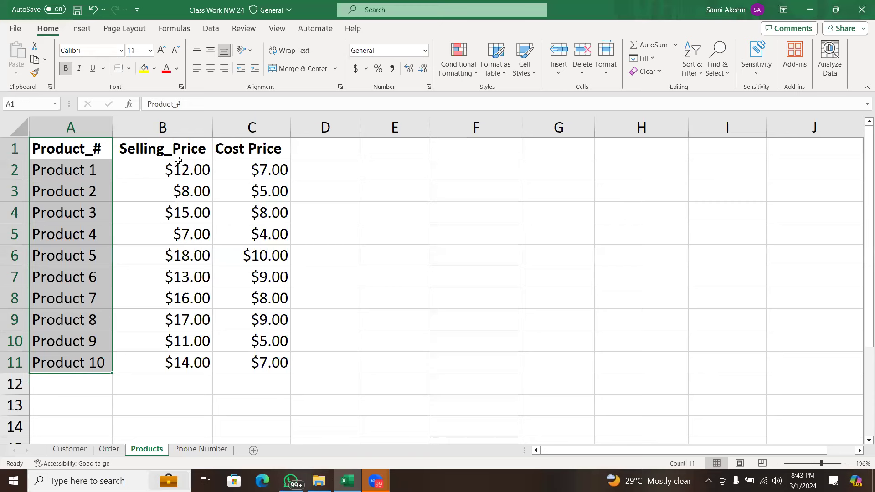
click(110, 449)
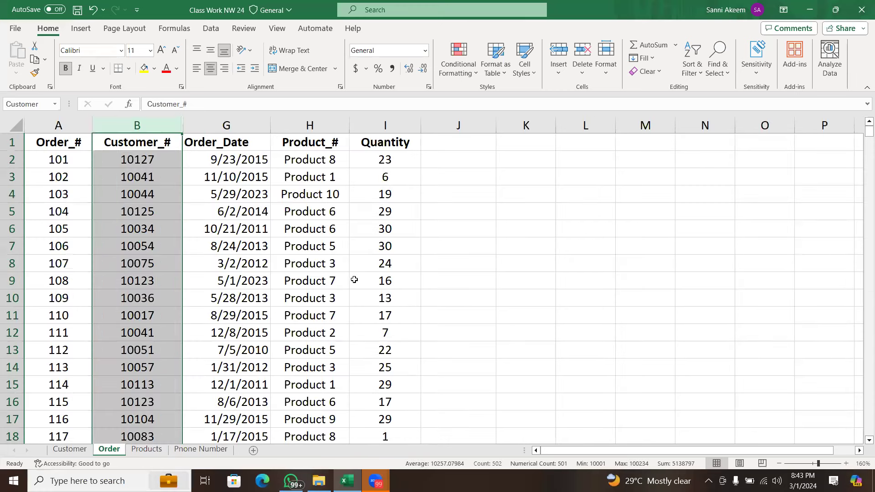
click(310, 156)
click(426, 153)
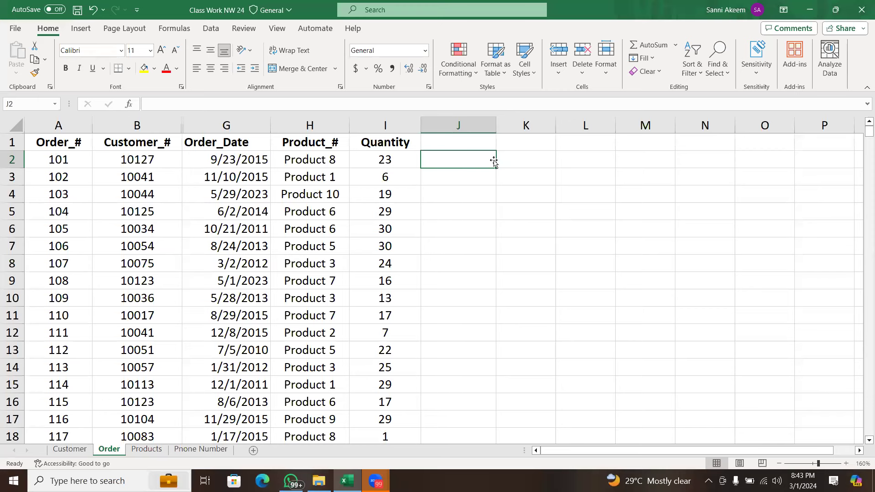
click(508, 160)
- Narrow the Order sheet's Customer_# column and unhide the Customer's Name, Gender, City and Country columns (C to F)
drag(185, 133, 165, 126)
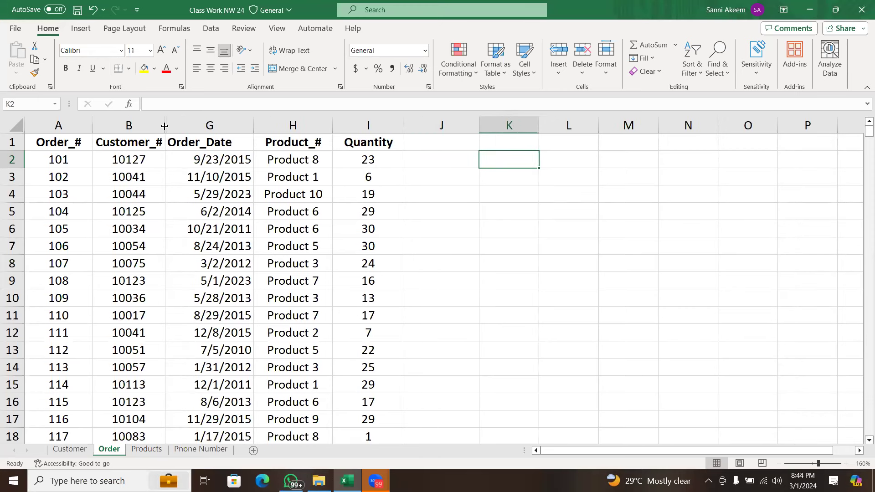
double_click(166, 125)
double_click(167, 125)
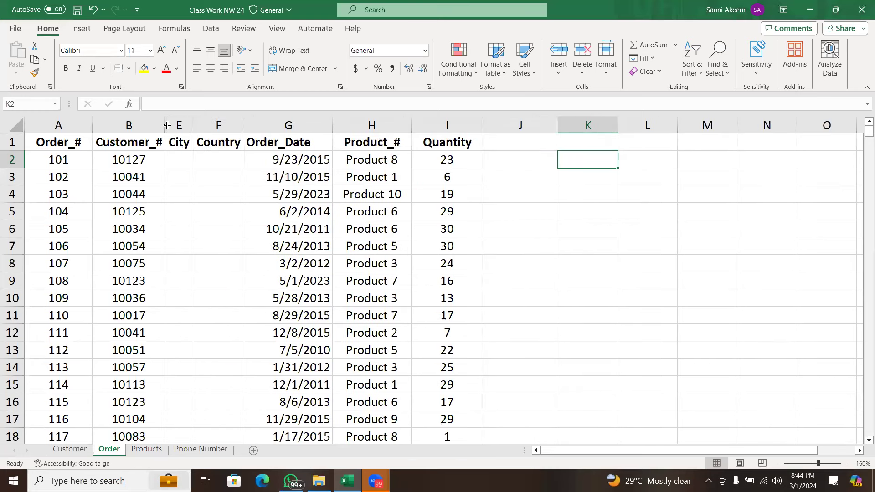
double_click(167, 125)
double_click(167, 126)
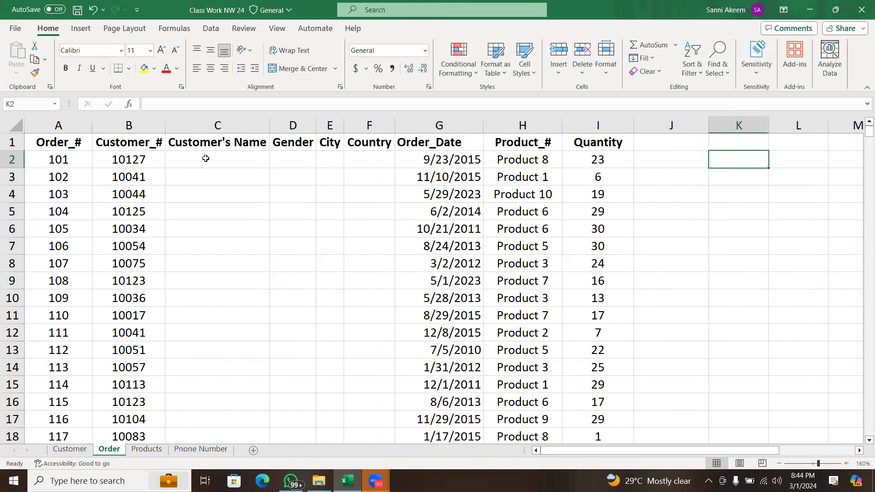
- Look up the customer's name in cell C2 of the Order sheet with =XLOOKUP(B2,Customer!C:C,Customer!A:A)
click(227, 150)
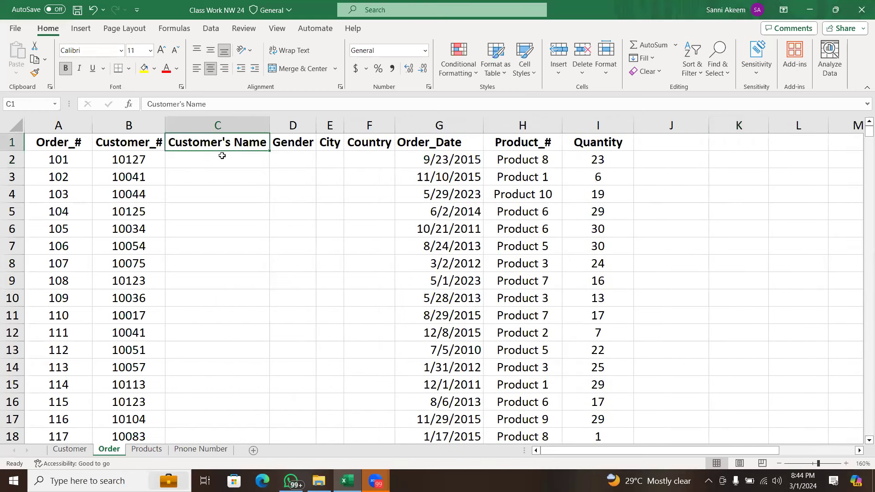
click(221, 156)
text(=x)
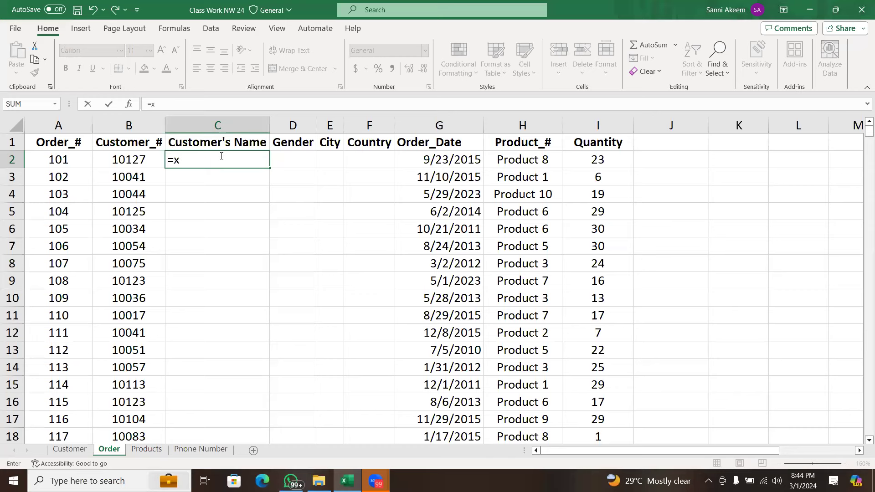
text(lo)
key(Tab)
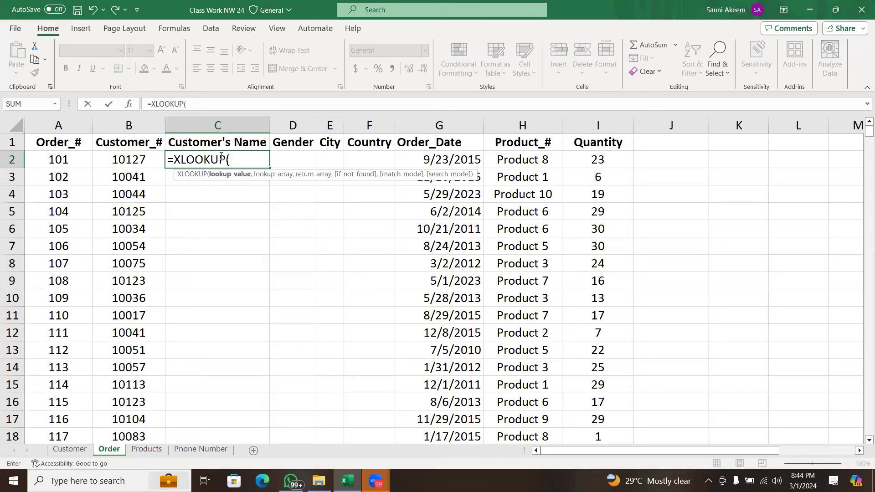
click(130, 166)
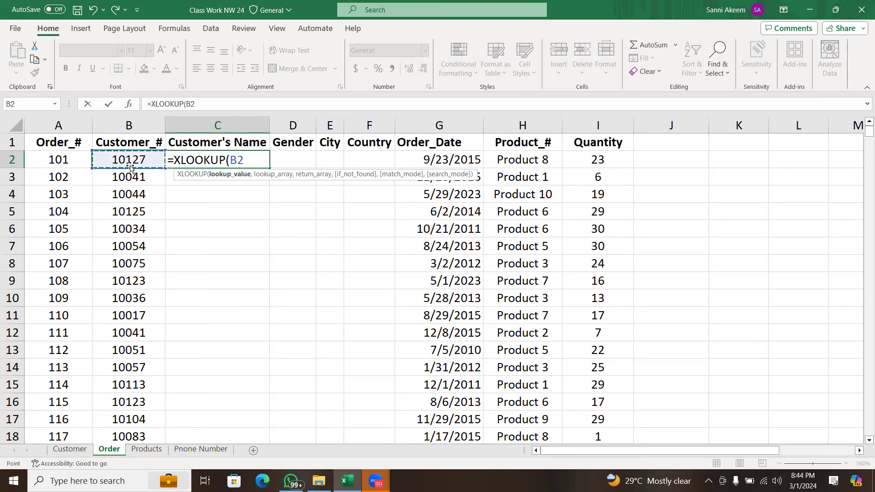
text(,)
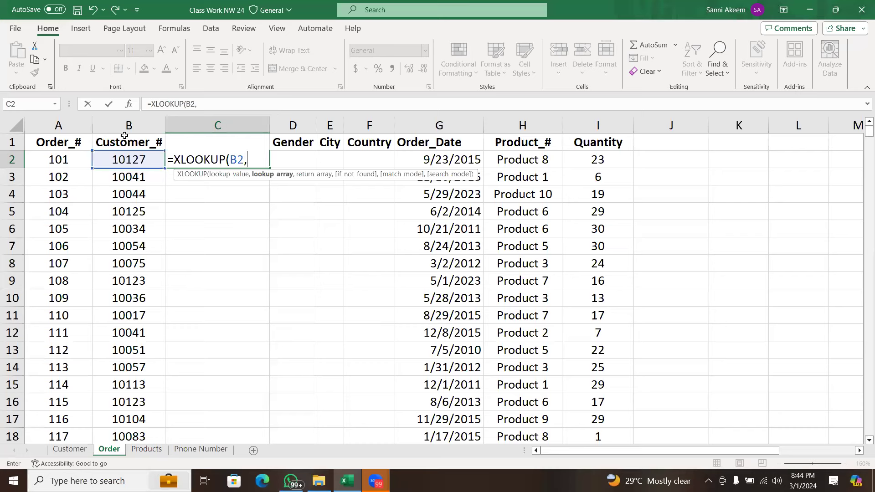
click(68, 448)
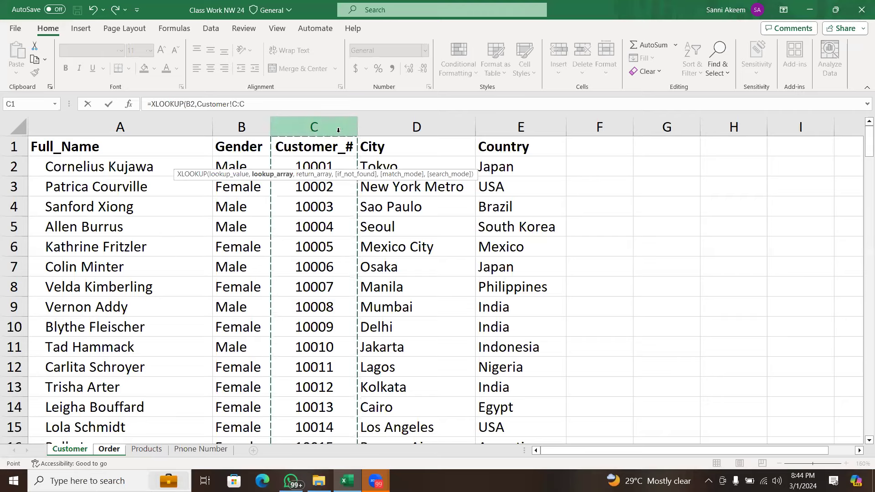
click(337, 127)
text(,)
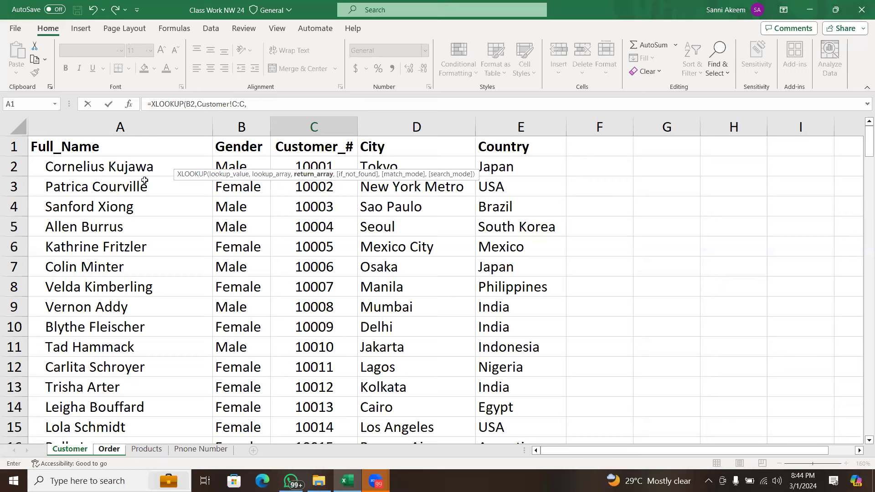
click(141, 130)
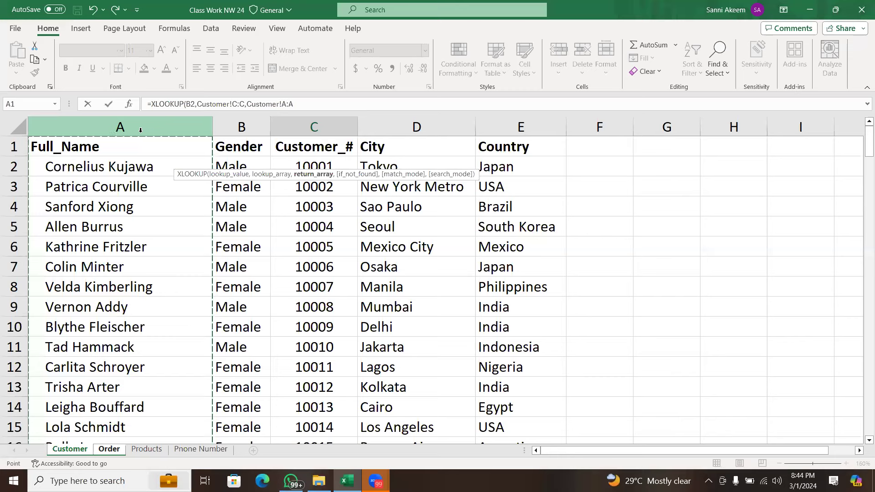
text())
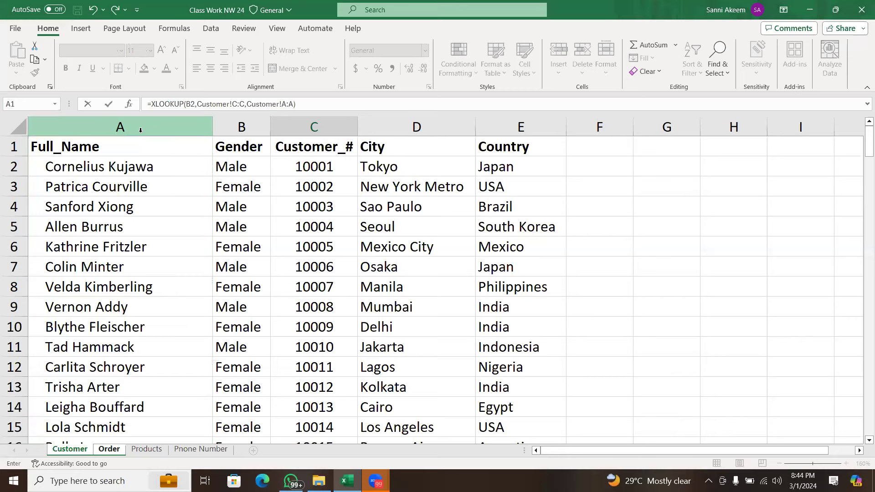
key(Return)
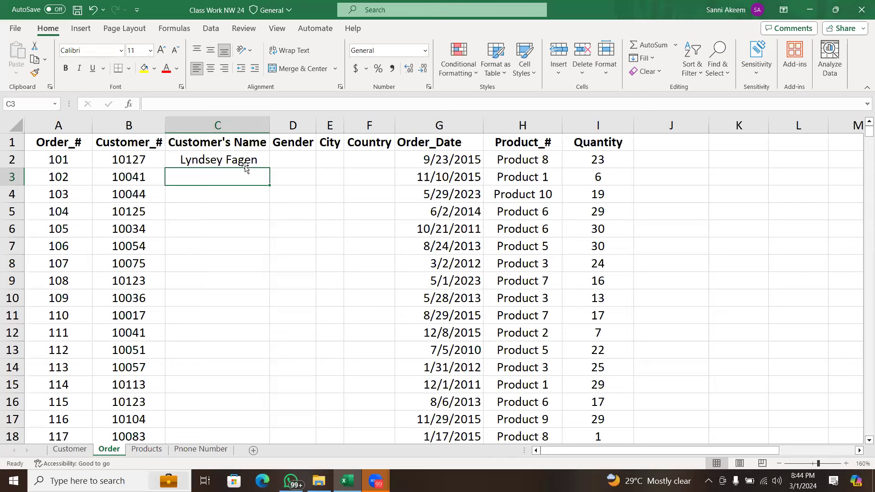
- Fill the C2 lookup down the Customer's Name column and autofit the column's width
click(243, 164)
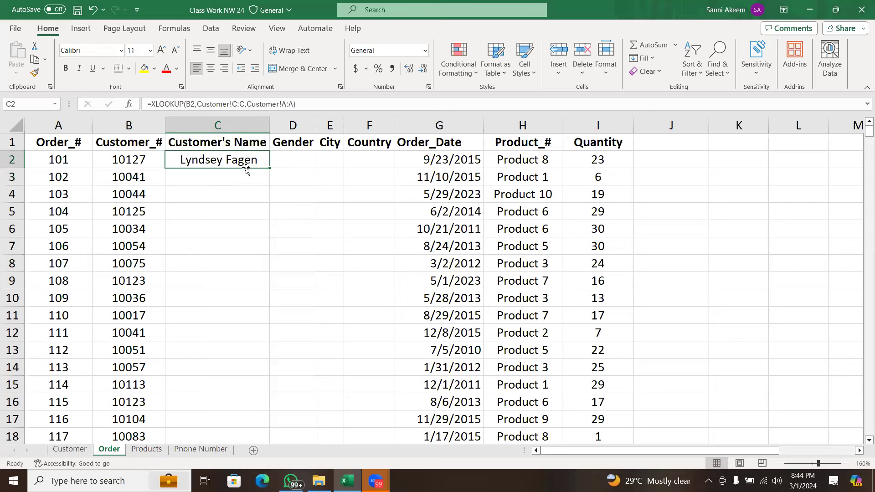
double_click(271, 170)
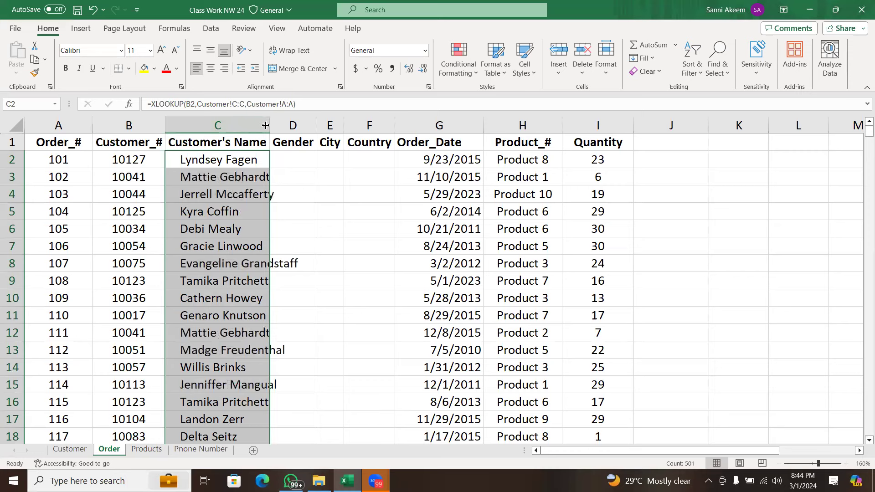
double_click(266, 125)
click(285, 189)
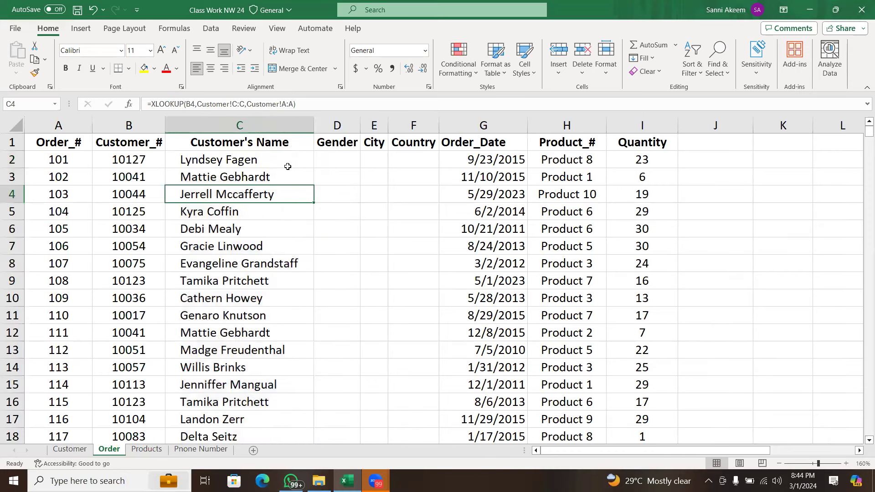
- Undo the Customer's Name column autofit and fill-down, and delete the lookup formula from C2
click(288, 168)
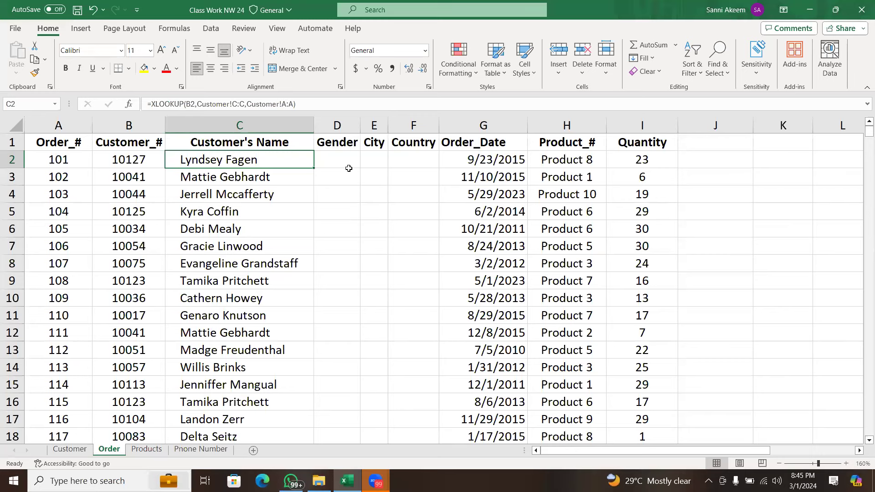
key(ctrl+a)
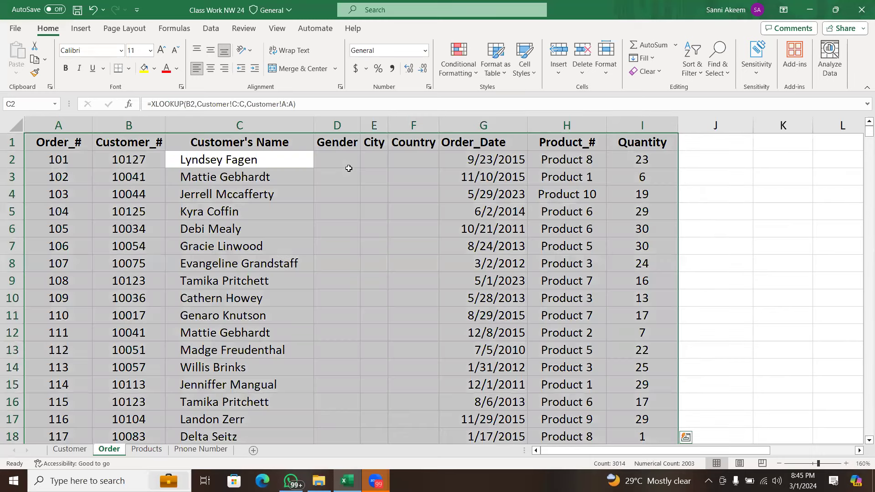
click(278, 166)
key(ctrl+z)
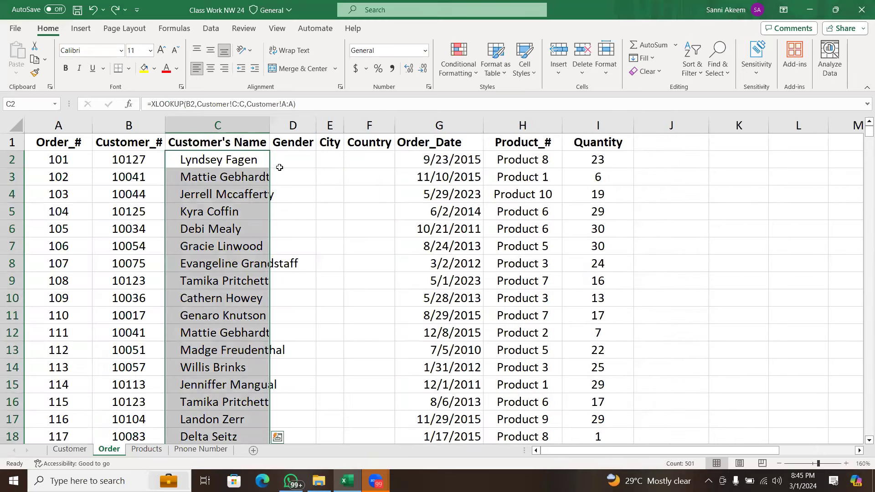
key(ctrl+z)
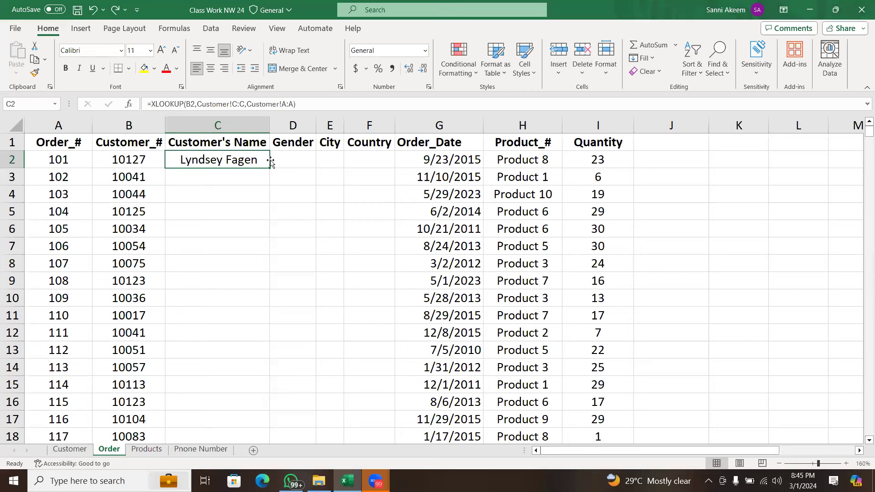
key(Delete)
click(243, 192)
- Enter =XLOOKUP(B2,Customer!C:C,Customer!A:A) in C2 of the Order sheet to return the name matching the Customer_#
click(233, 161)
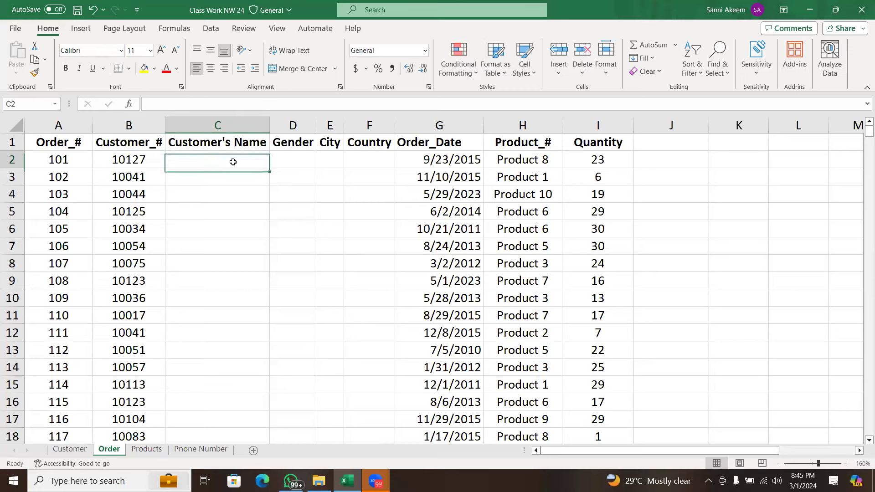
text(=)
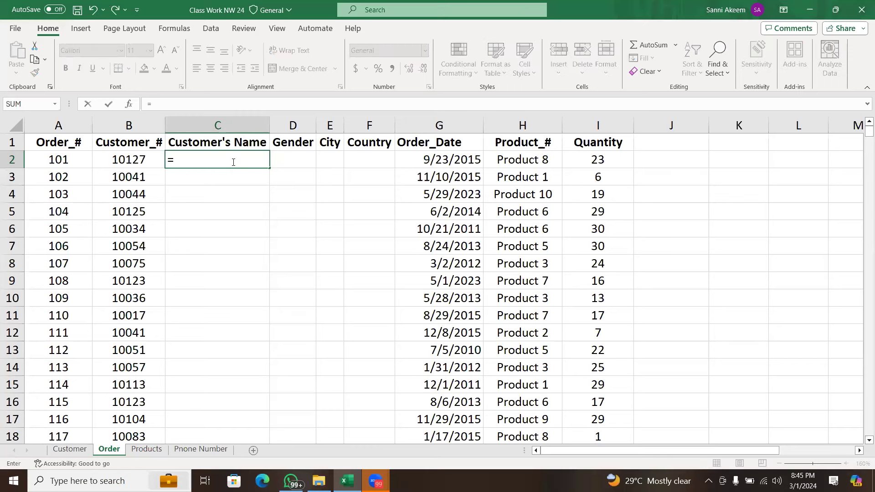
text(xlo)
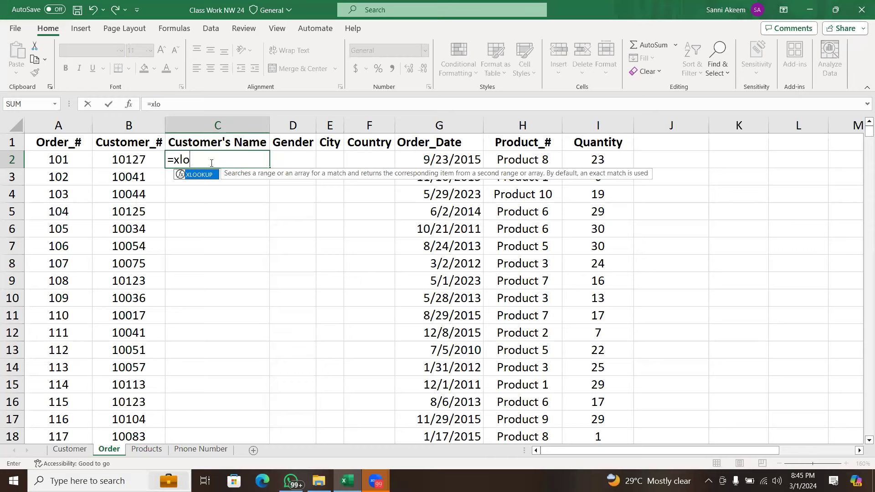
key(Tab)
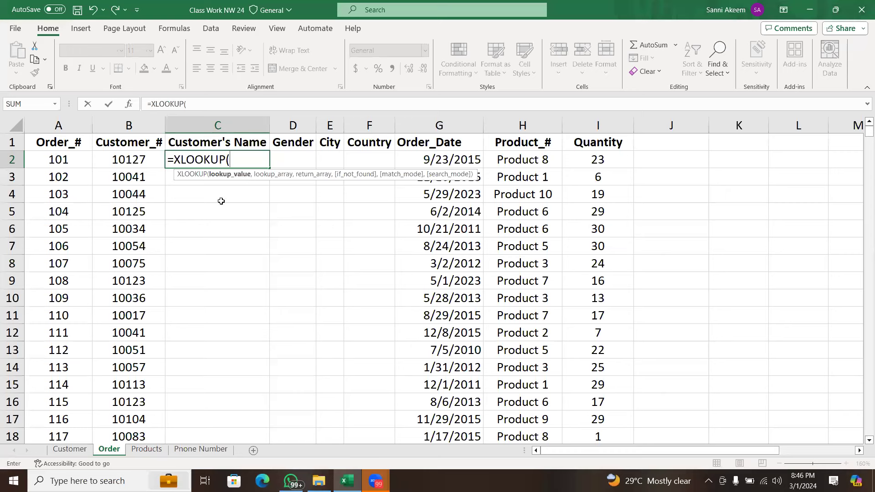
click(124, 162)
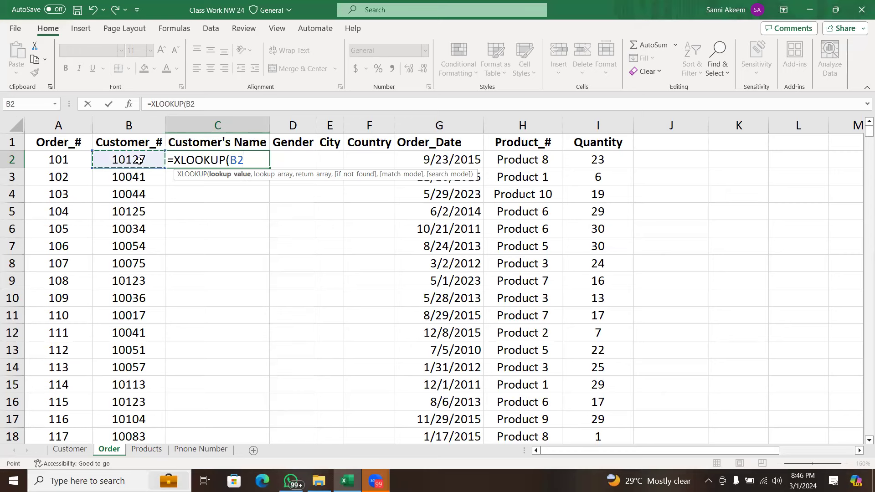
text(,)
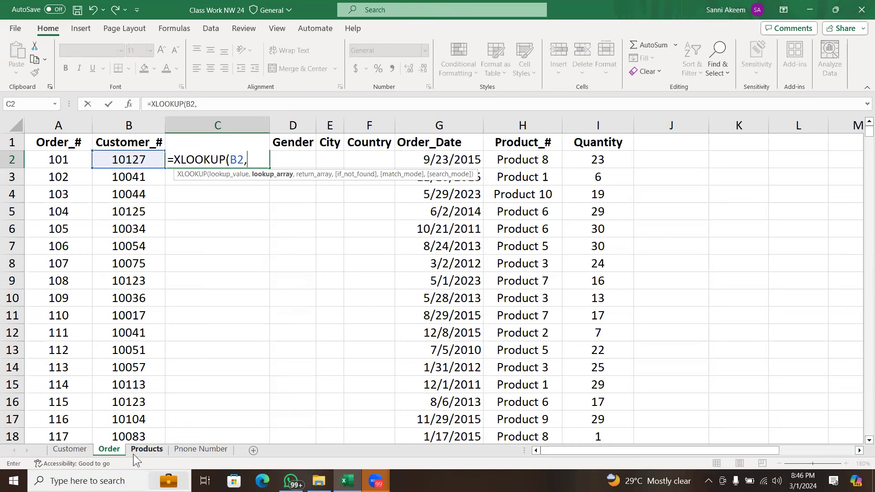
click(85, 452)
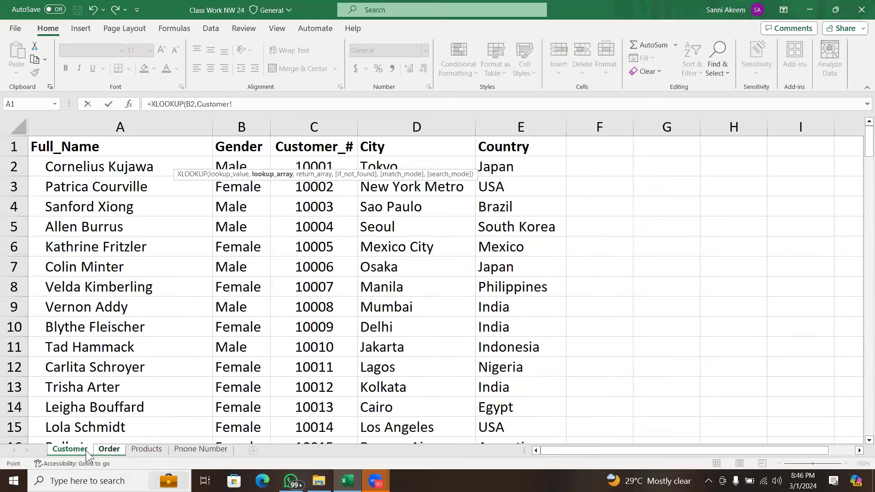
click(315, 128)
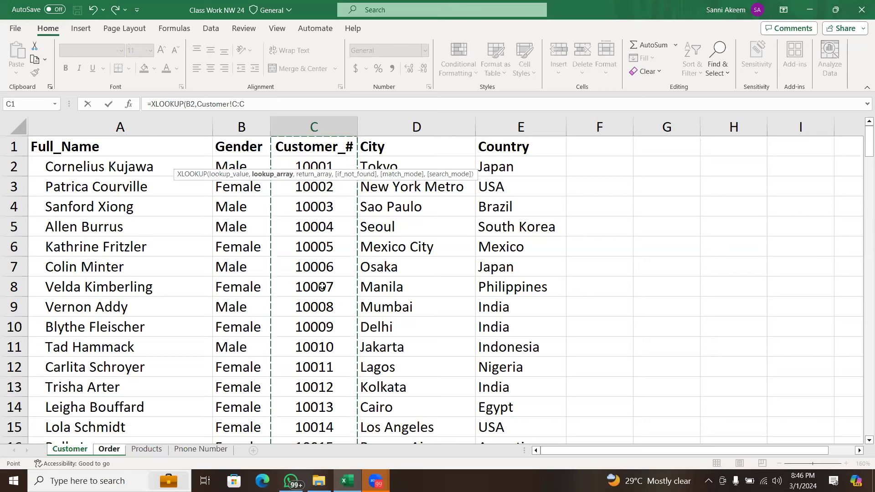
text(,)
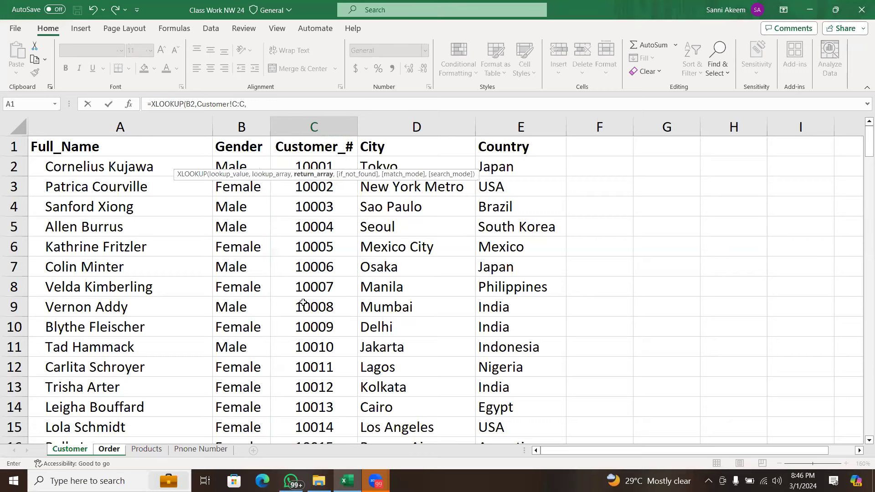
click(142, 130)
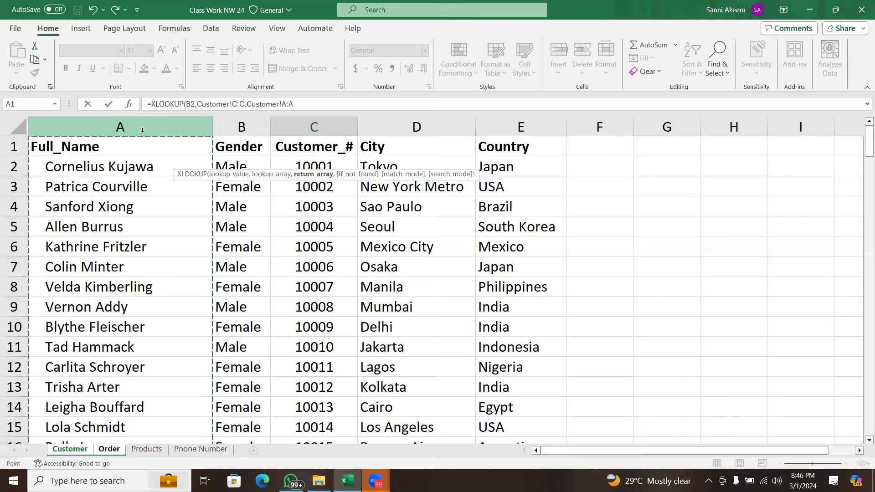
text())
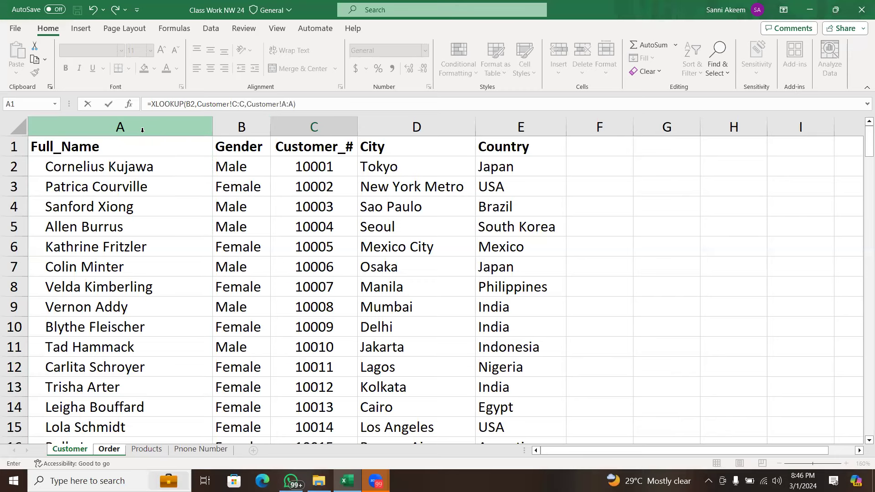
key(Return)
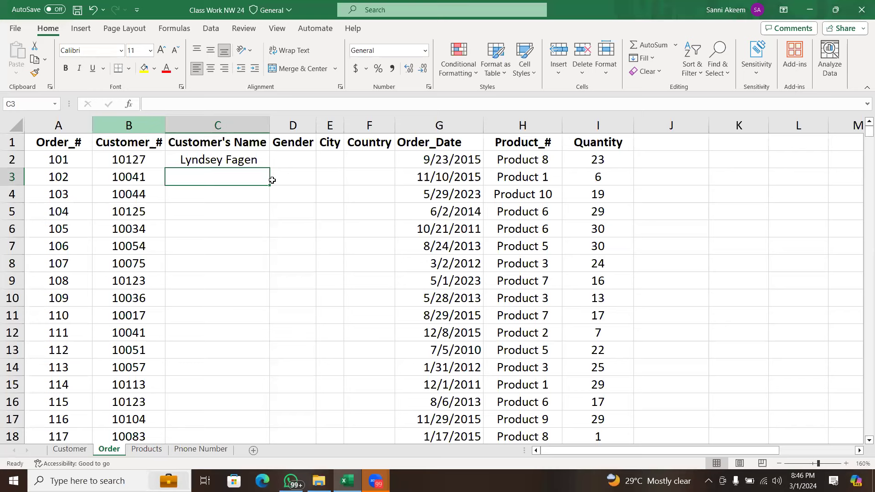
- Copy the XLOOKUP formula from C2 down to the last order row and autofit the Customer's Name column
click(256, 162)
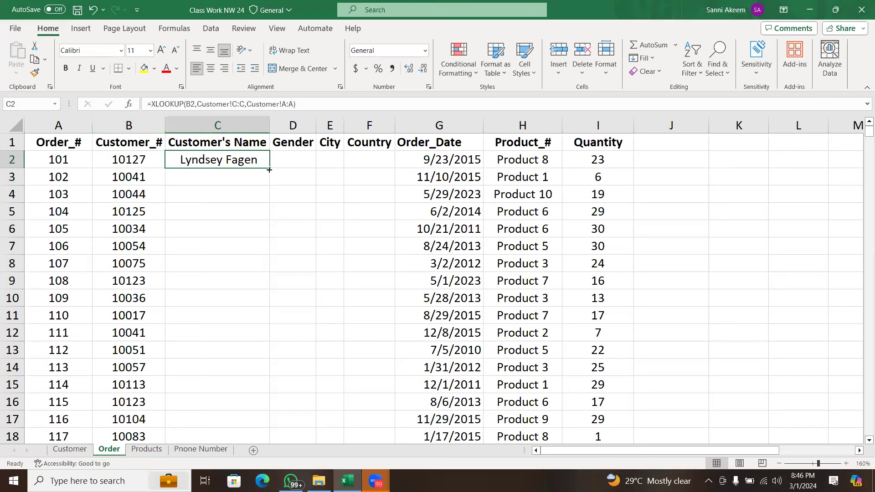
double_click(269, 168)
double_click(269, 128)
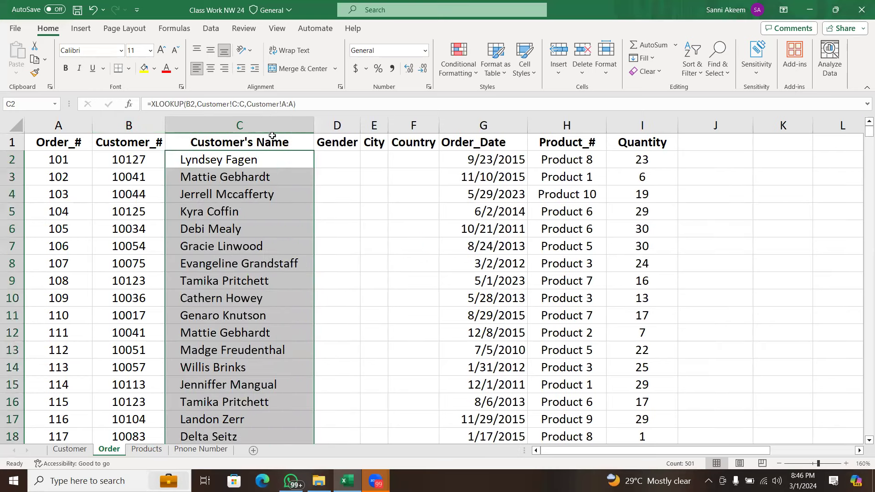
click(296, 176)
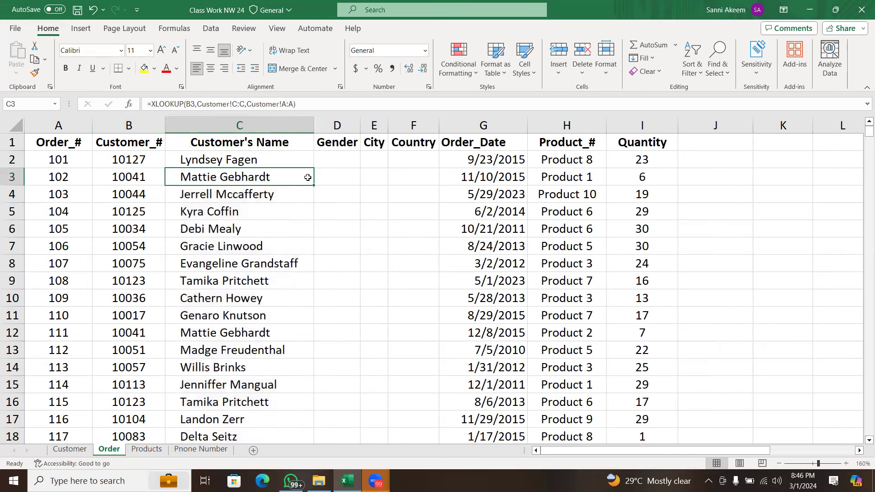
- Enter =XLOOKUP(B2,Customer!C:C,Customer!B:B) in D2 of the Order sheet to return the gender matching the Customer_#
click(324, 164)
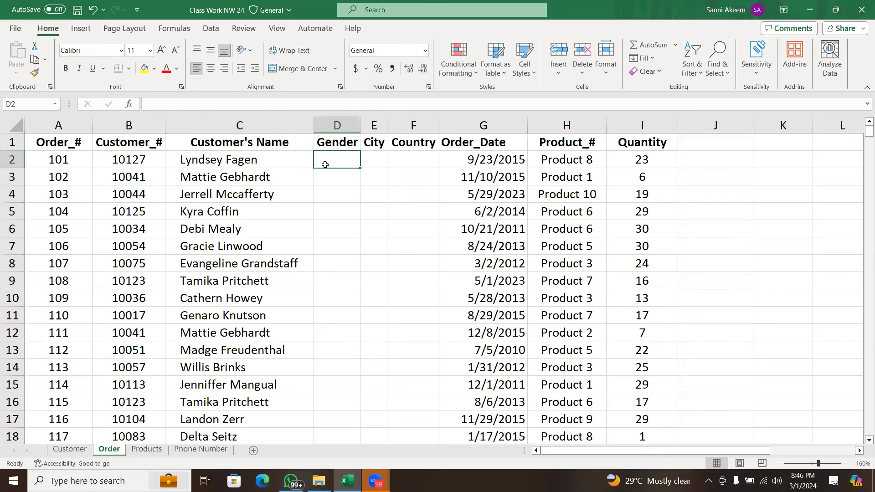
text(=xlo)
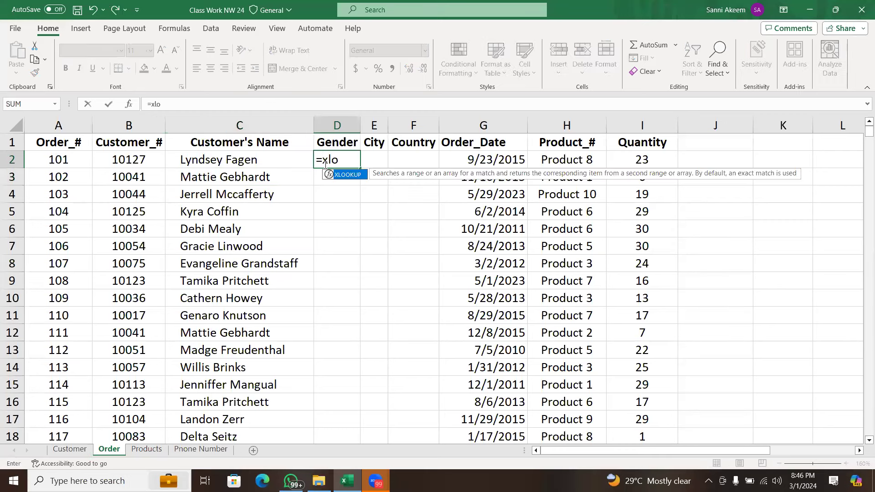
key(Tab)
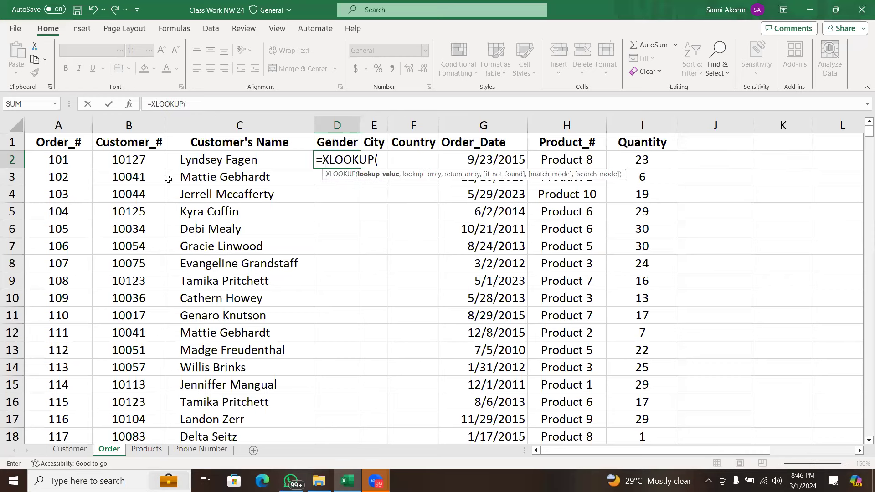
click(140, 160)
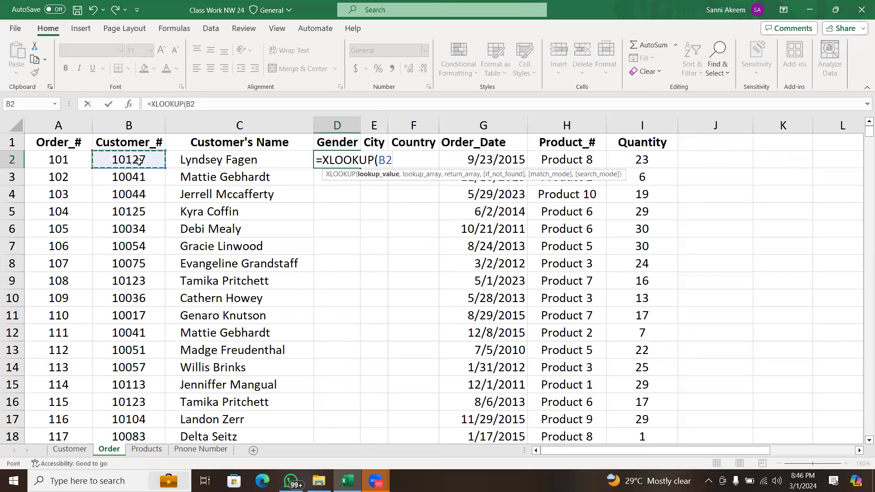
text(,)
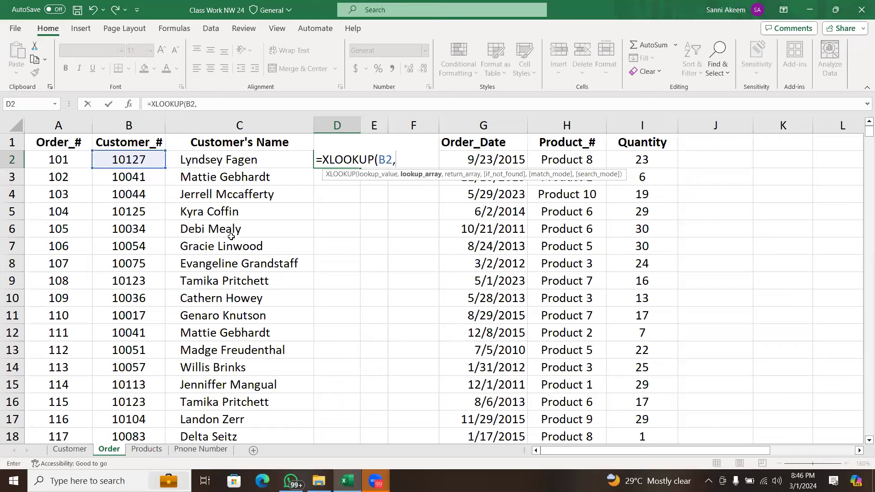
click(75, 451)
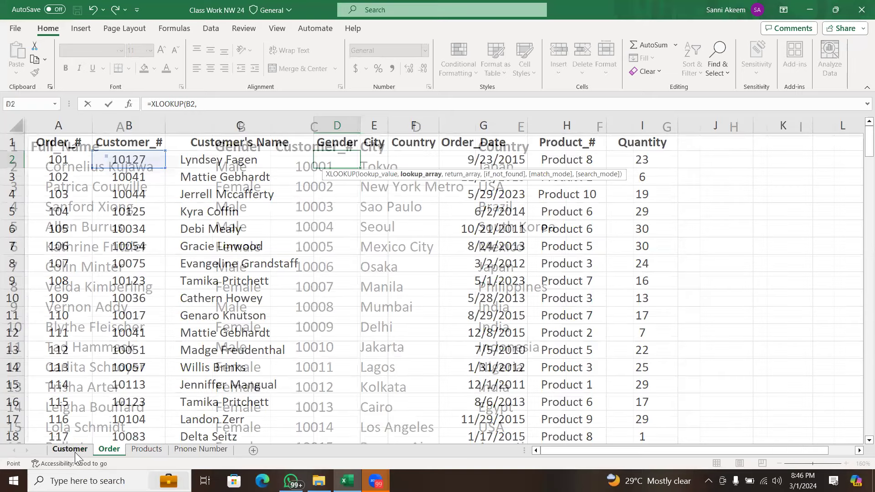
click(327, 123)
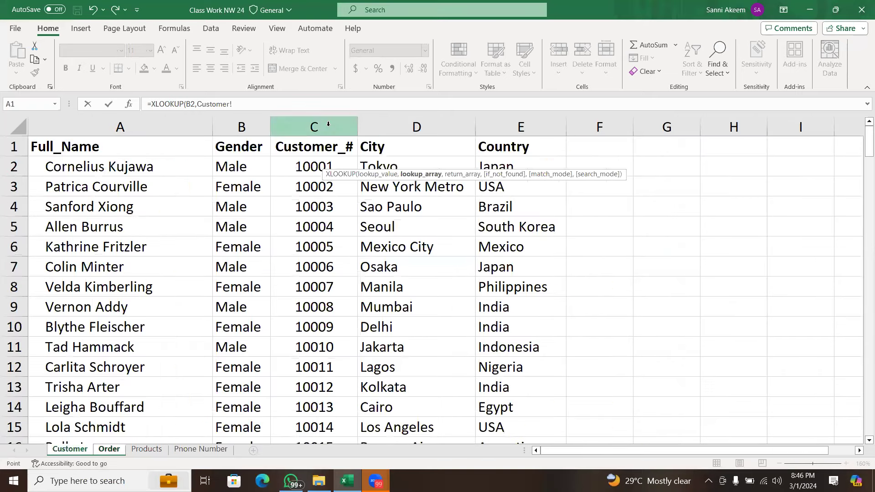
text(,)
click(257, 124)
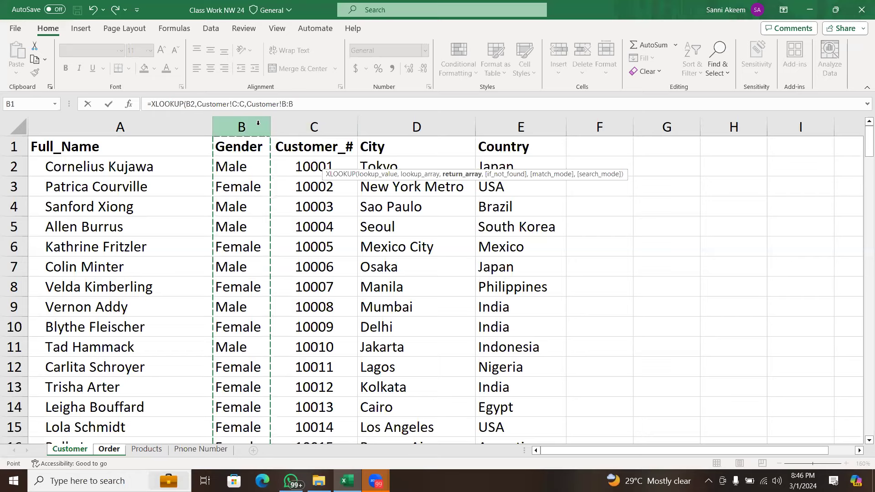
text())
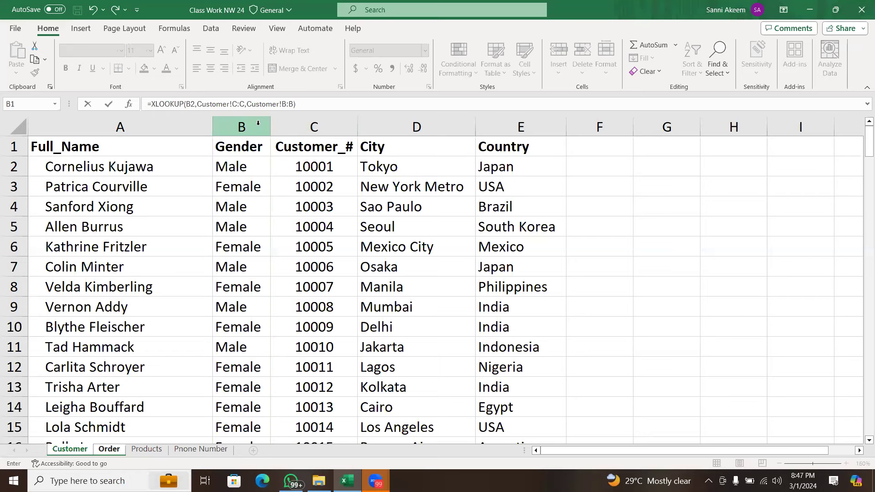
key(Return)
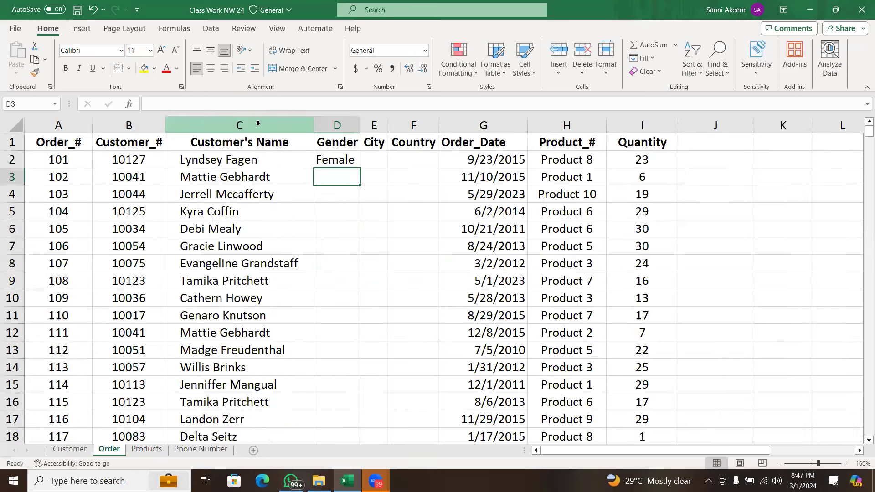
- Copy the XLOOKUP formula from D2 down the Gender column to the last order row
click(346, 155)
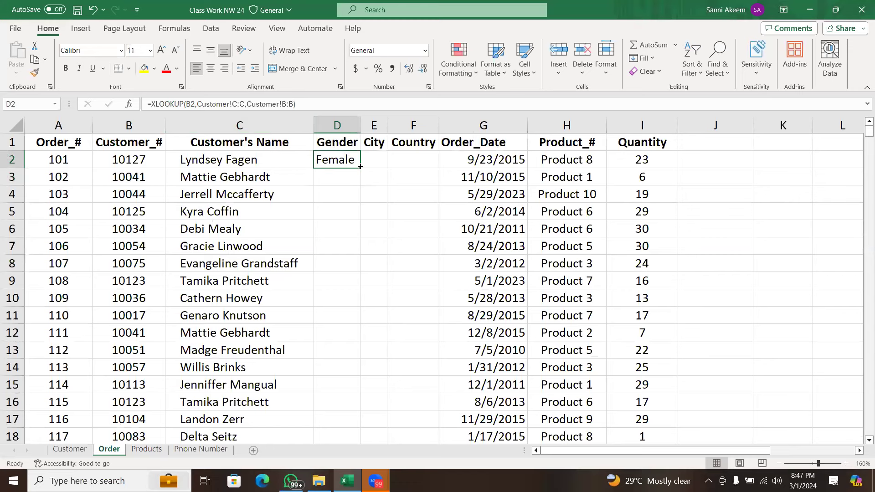
double_click(360, 167)
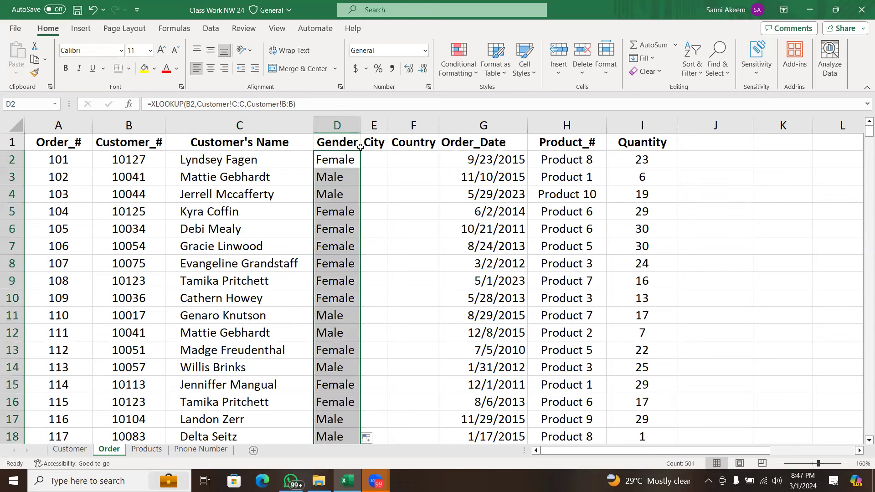
drag(359, 128, 359, 128)
- Enter =XLOOKUP(B2,Customer!C:C,Customer!D:D) in E2 of the Order sheet to return the city matching the Customer_#
click(382, 164)
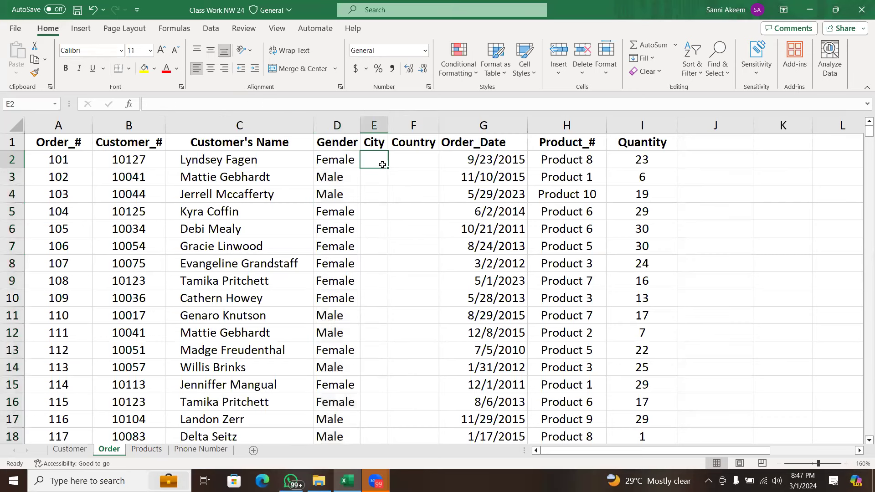
text(=xlo)
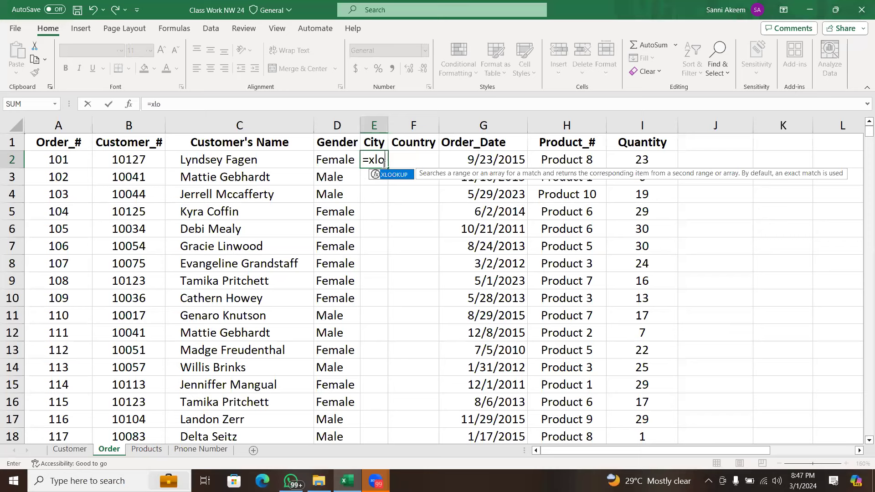
key(Tab)
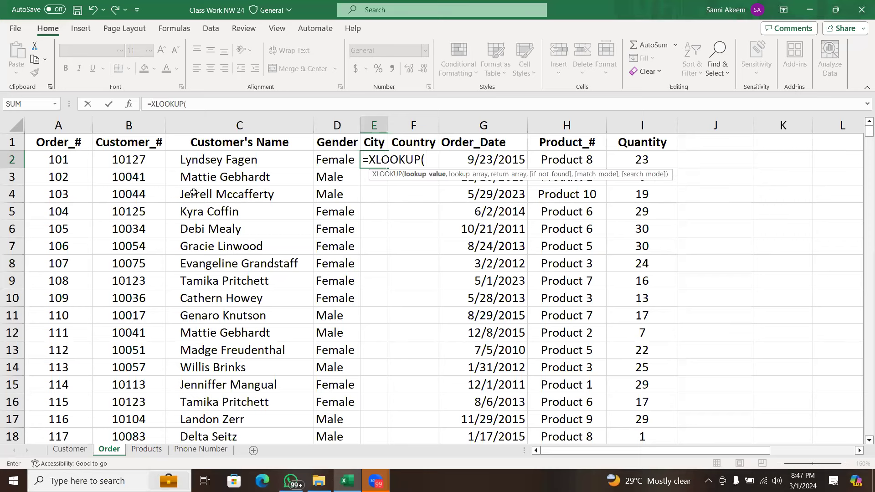
click(145, 164)
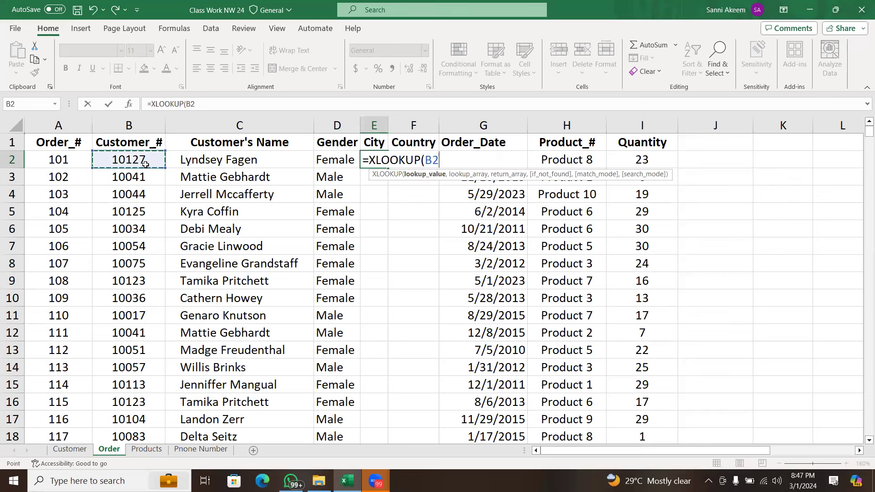
text(,)
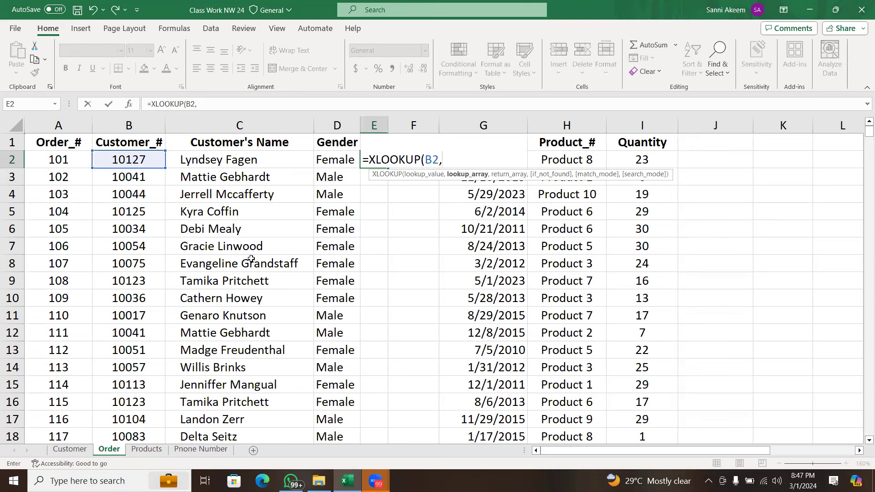
click(73, 447)
click(307, 127)
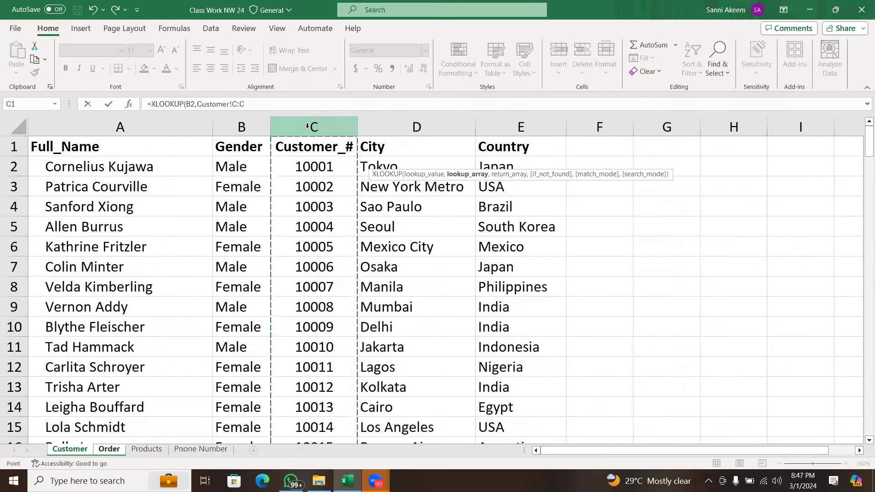
text(,)
click(455, 130)
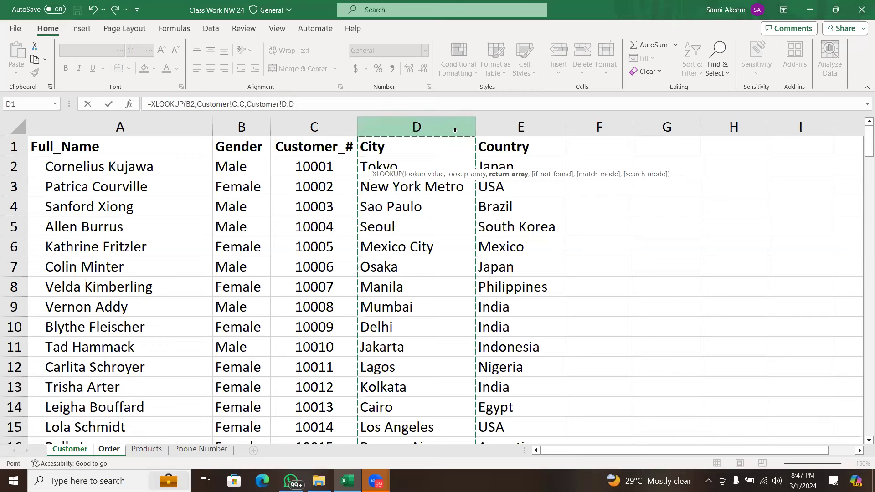
text())
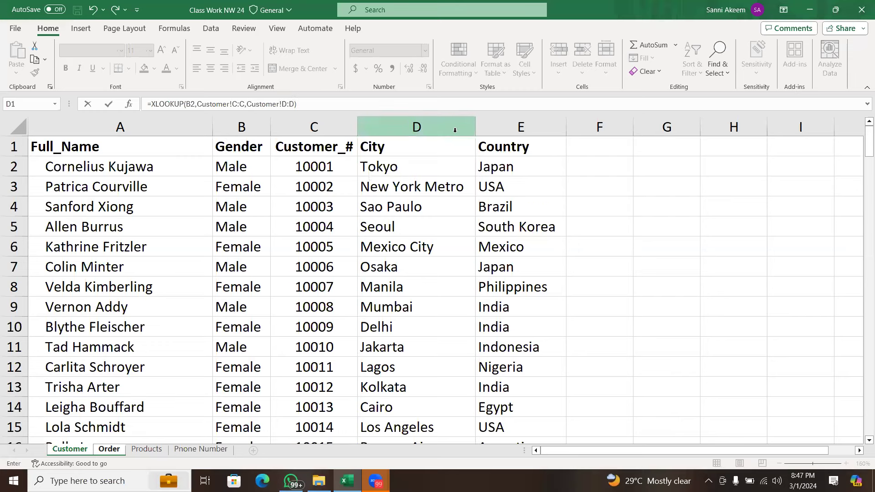
key(Return)
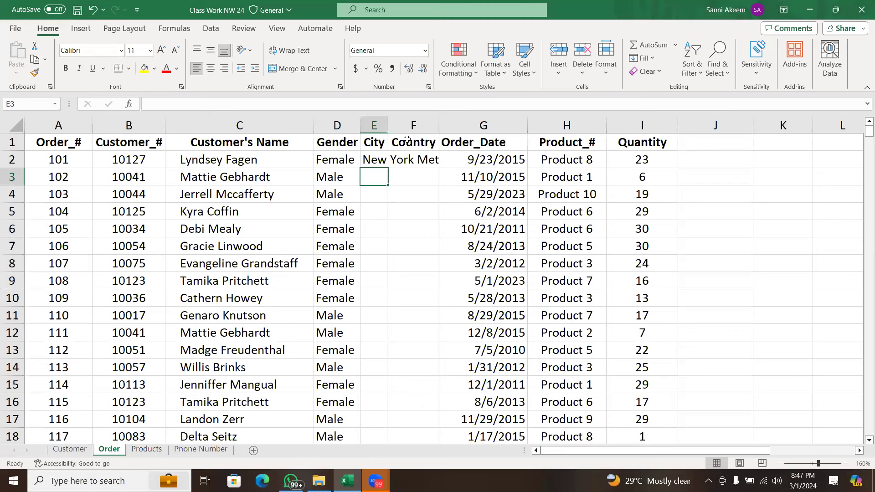
- Autofit the City column's width and copy the XLOOKUP formula from E2 down to the last order row
double_click(391, 126)
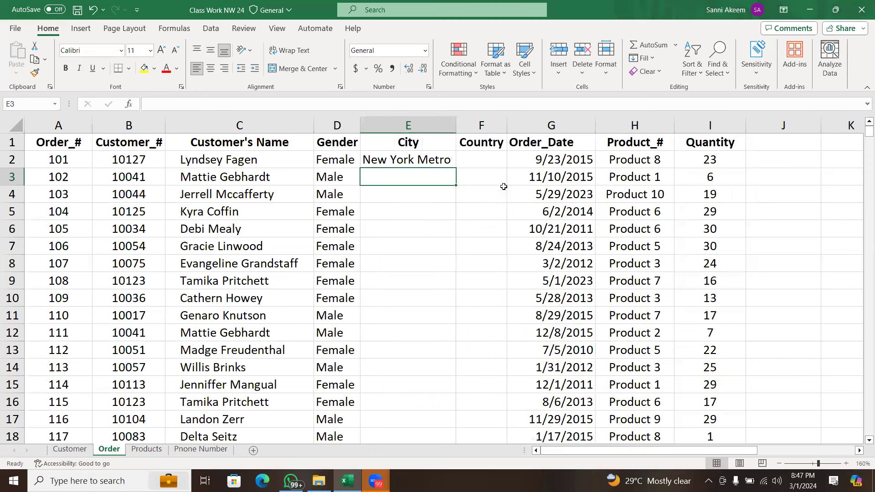
click(445, 163)
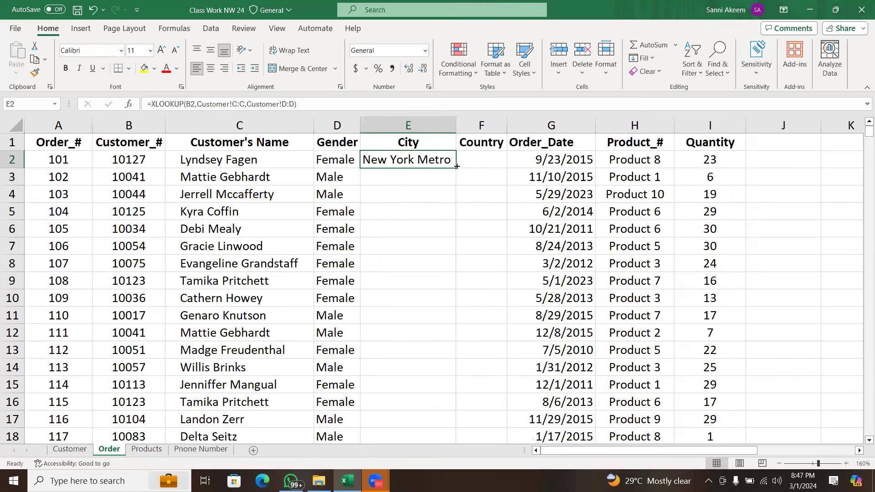
double_click(455, 168)
- Enter =XLOOKUP(B2,Customer!C:C,Customer!D:D) in F2, the first cell of the Order sheet's Country column
click(473, 160)
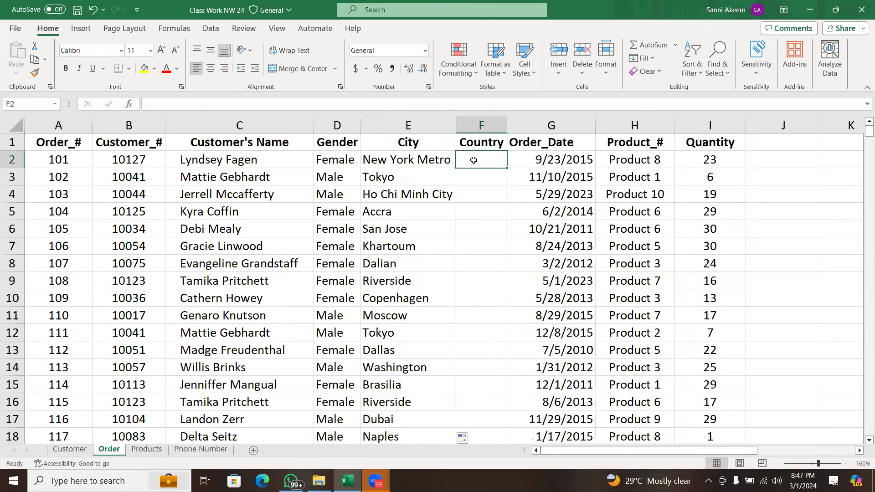
text(=)
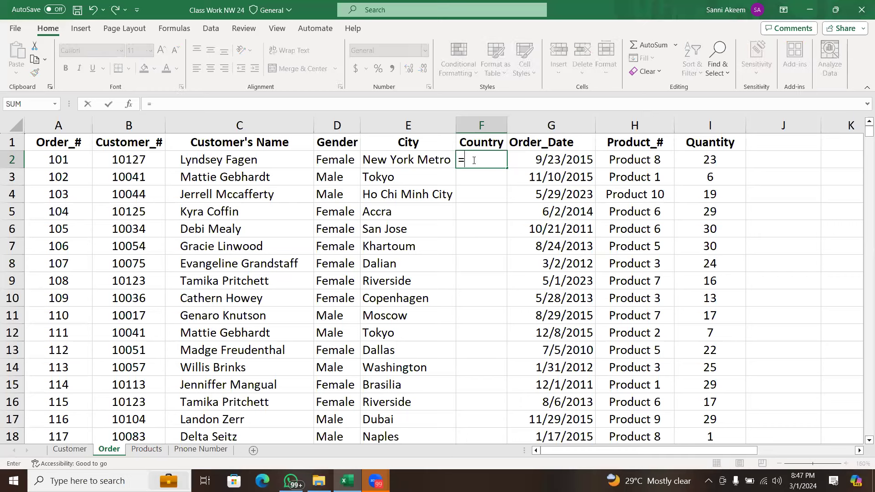
text(xlo)
key(Tab)
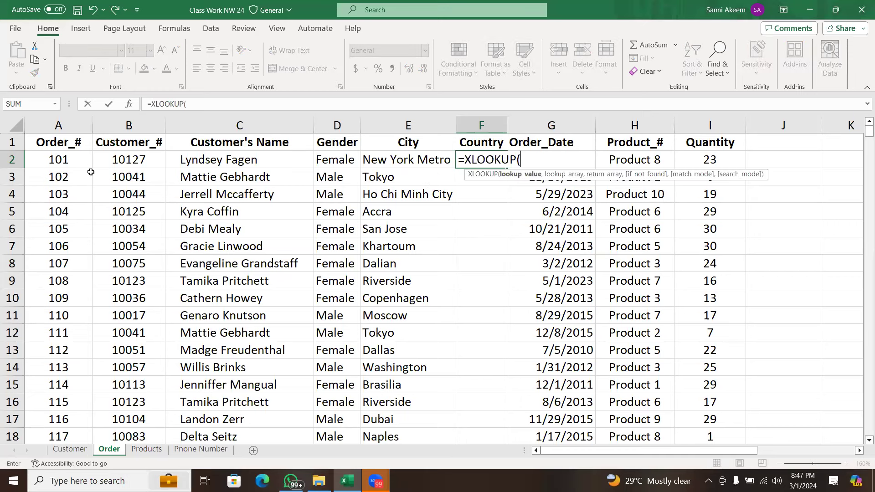
click(133, 160)
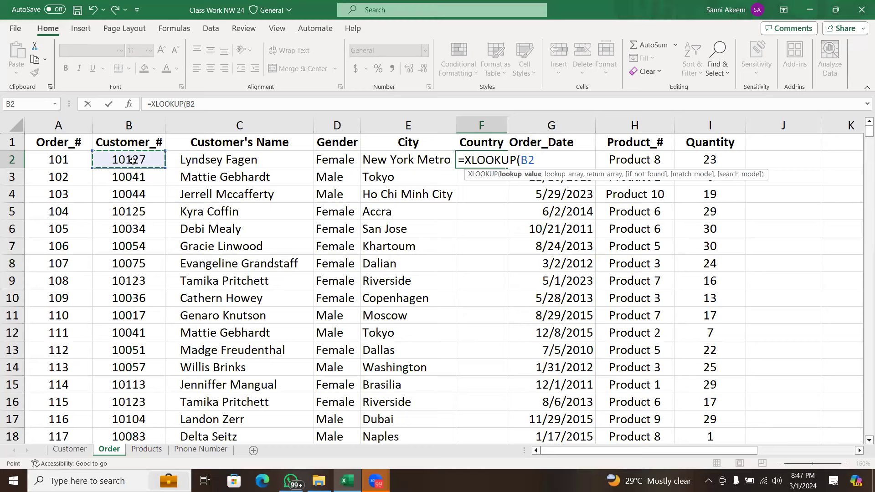
text(,)
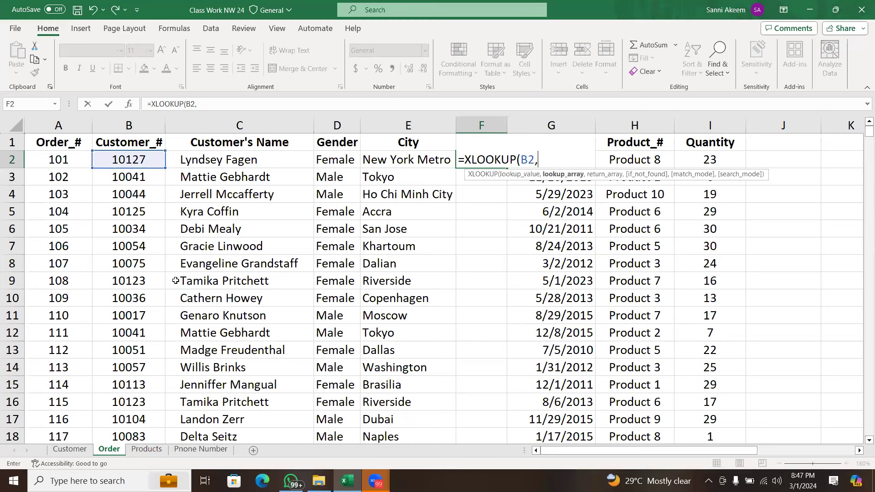
click(82, 451)
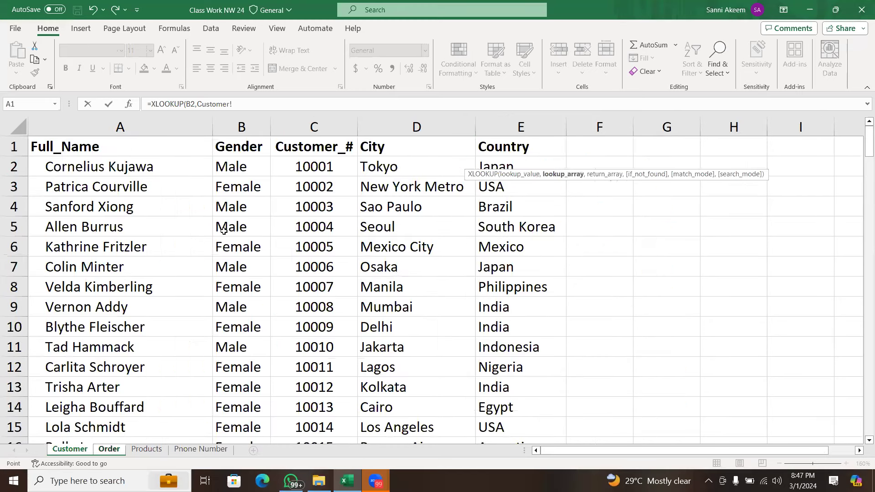
click(316, 117)
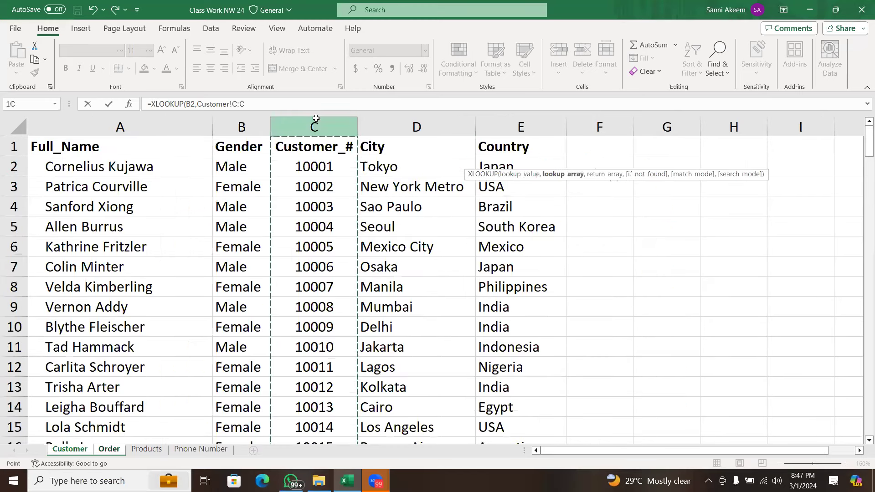
text(,)
click(400, 128)
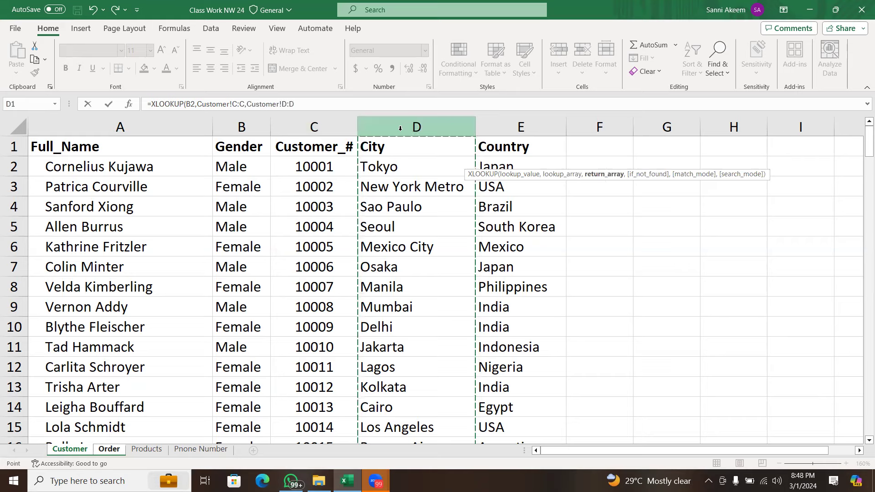
text())
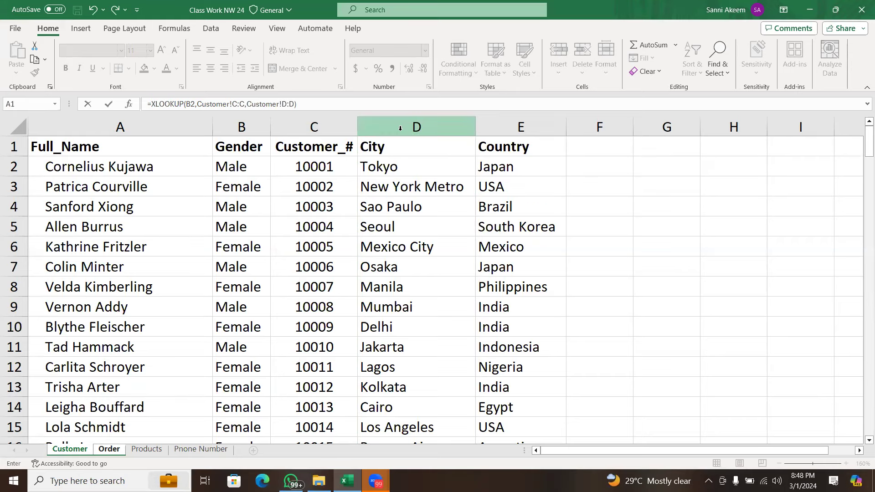
key(Return)
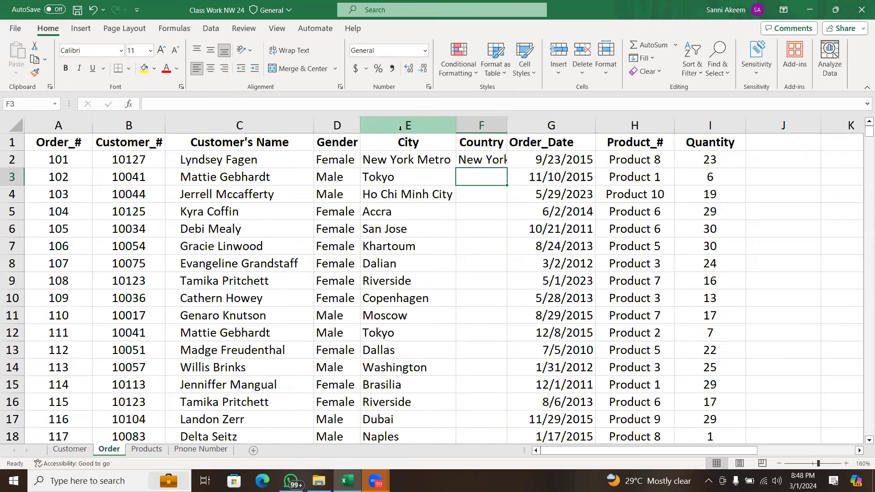
- Change the return array of the XLOOKUP formula in F2 to Customer!E:E so the Country column looks up countries
click(483, 160)
double_click(483, 160)
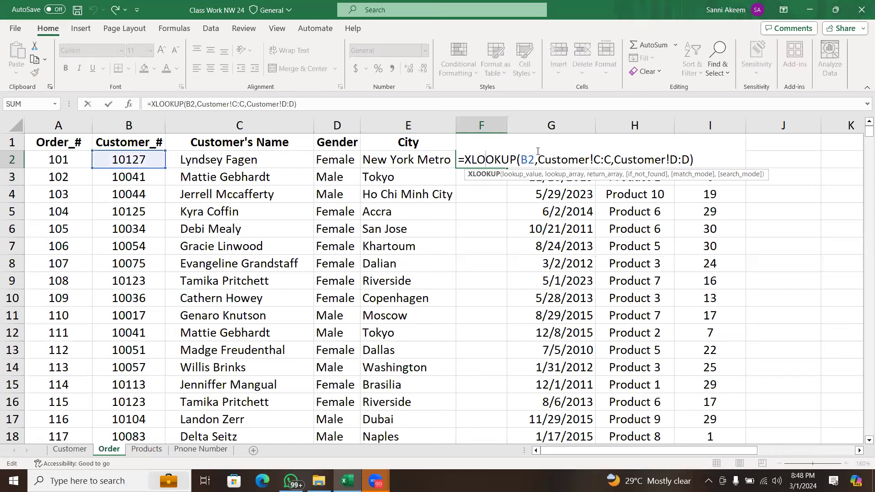
drag(614, 160, 687, 155)
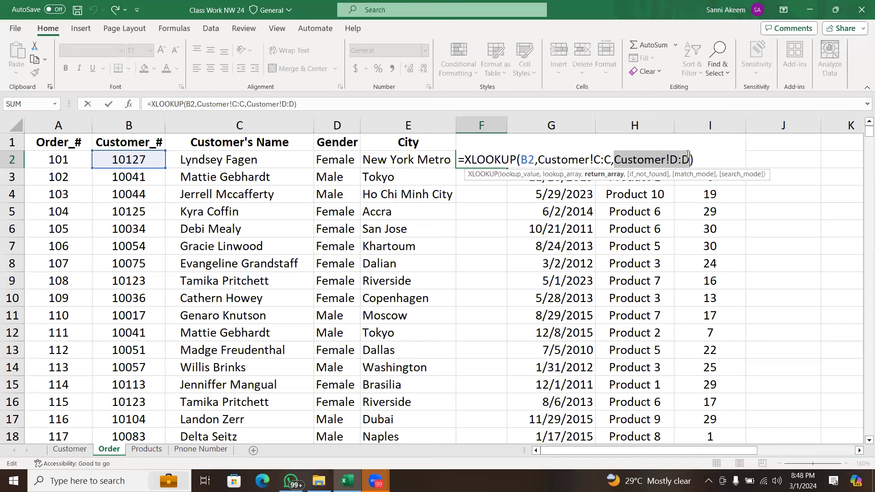
click(678, 159)
key(BackSpace)
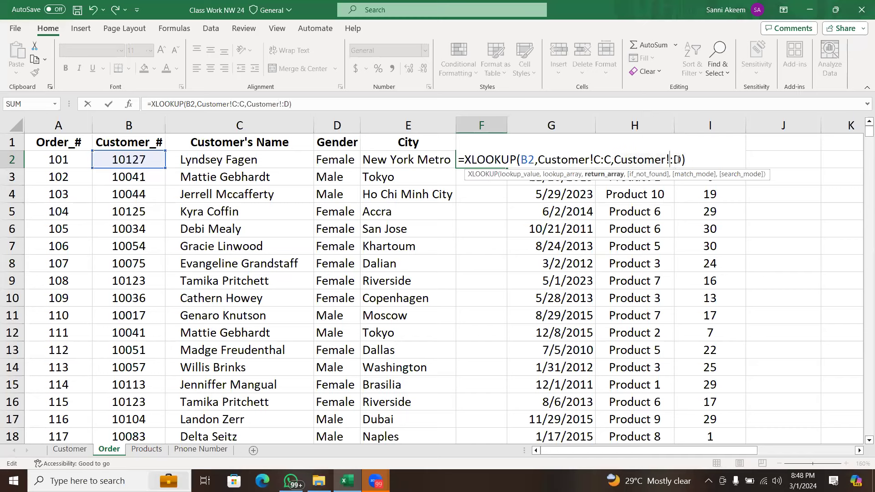
text(E)
key(Right)
key(Delete)
text(E)
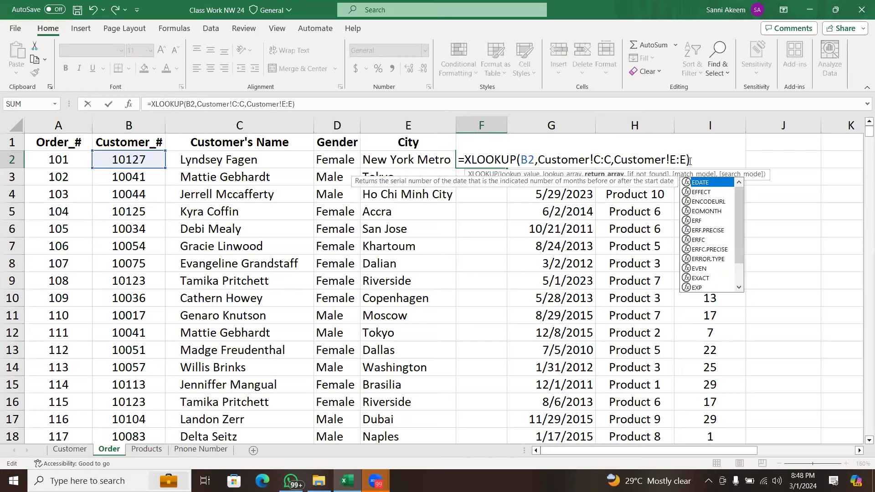
key(Return)
- Copy the XLOOKUP formula from F2 down to the last order row and autofit the Country column's width
click(487, 162)
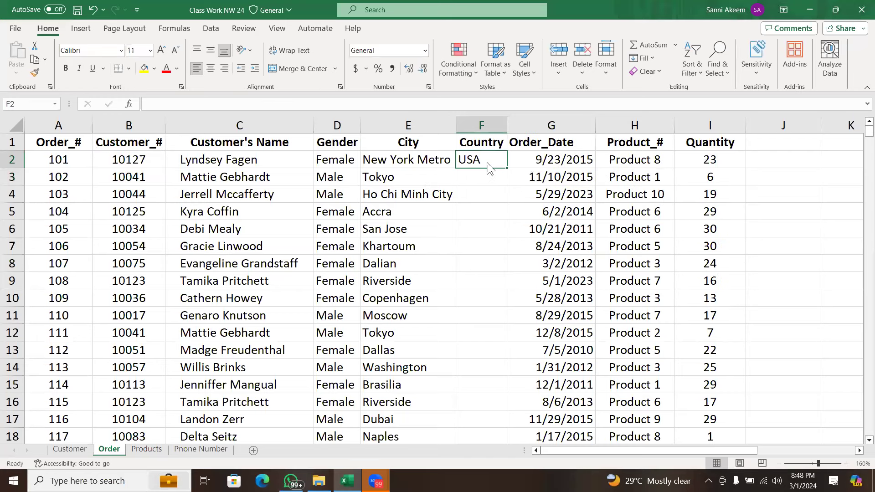
right_click(487, 162)
click(478, 157)
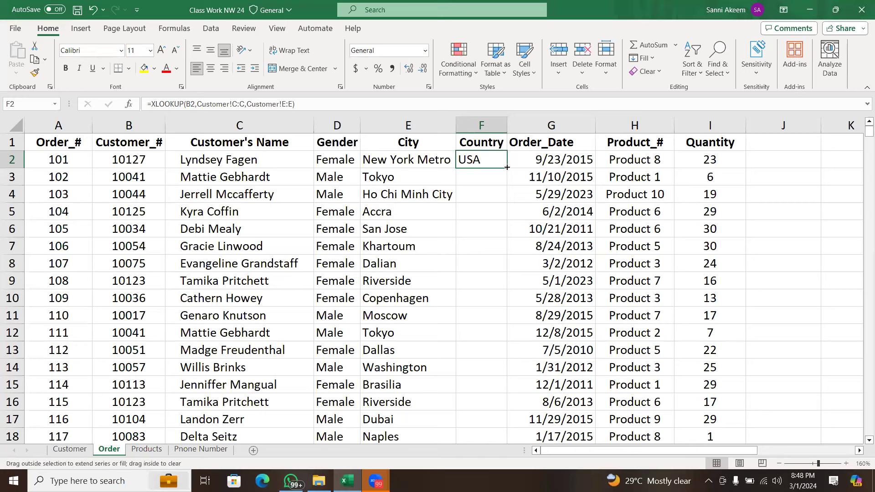
double_click(507, 167)
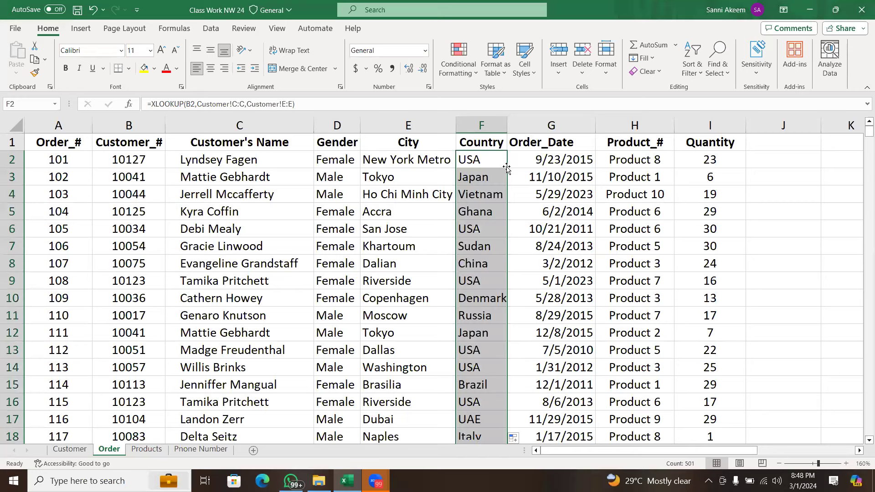
right_click(507, 132)
click(504, 128)
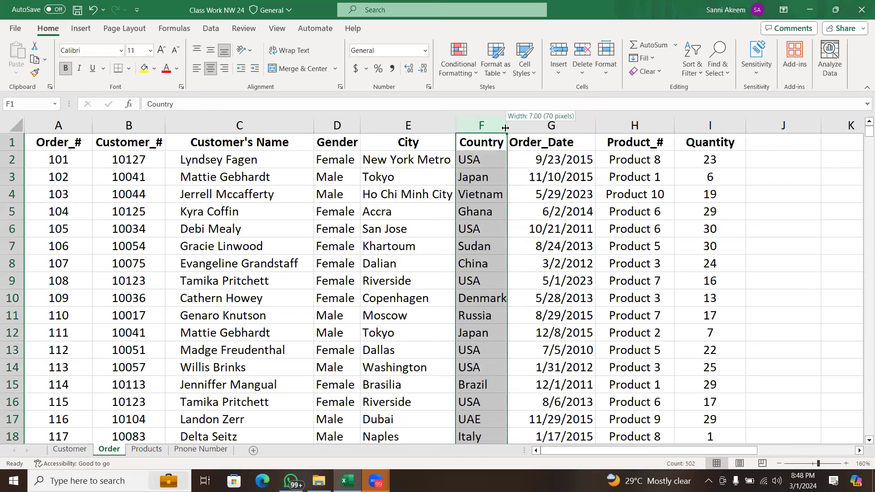
double_click(505, 126)
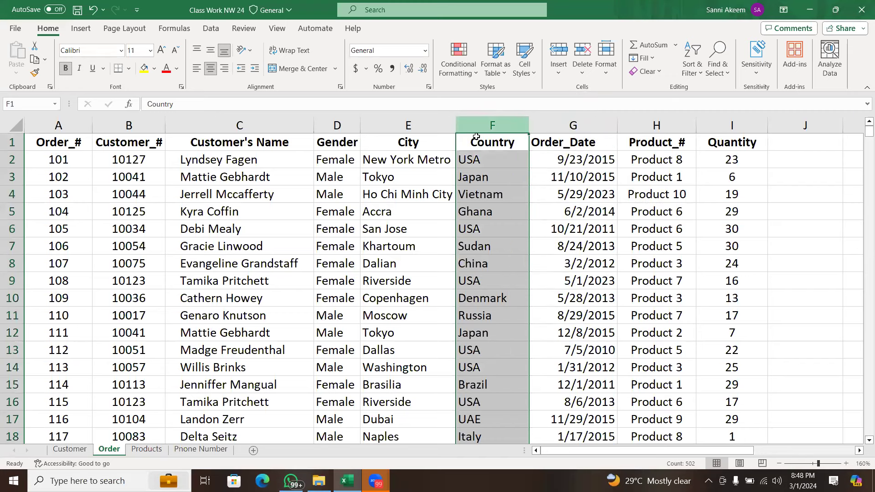
- Examine the arguments of the XLOOKUP formula in E2, starting with its lookup value, leaving the formula as is
click(446, 154)
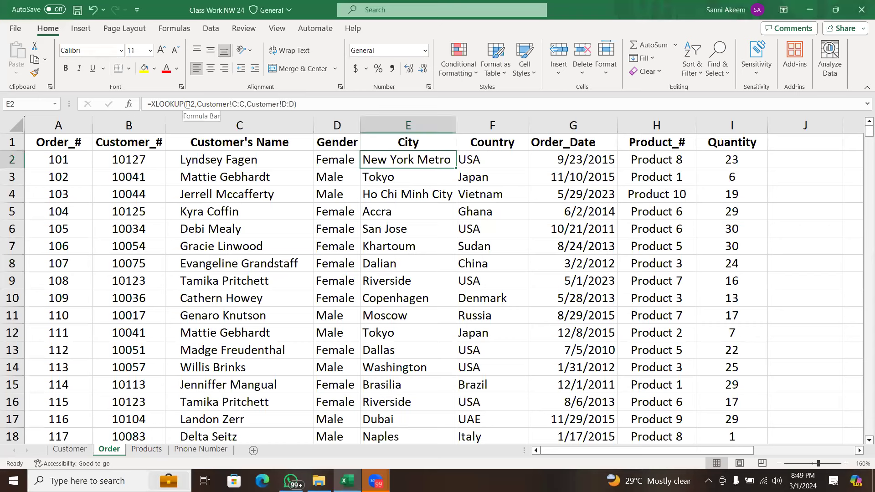
click(186, 104)
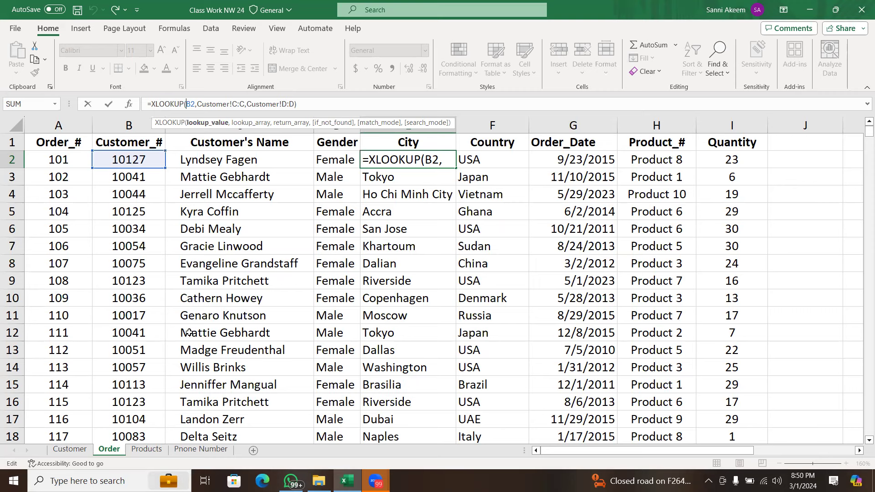
key(Return)
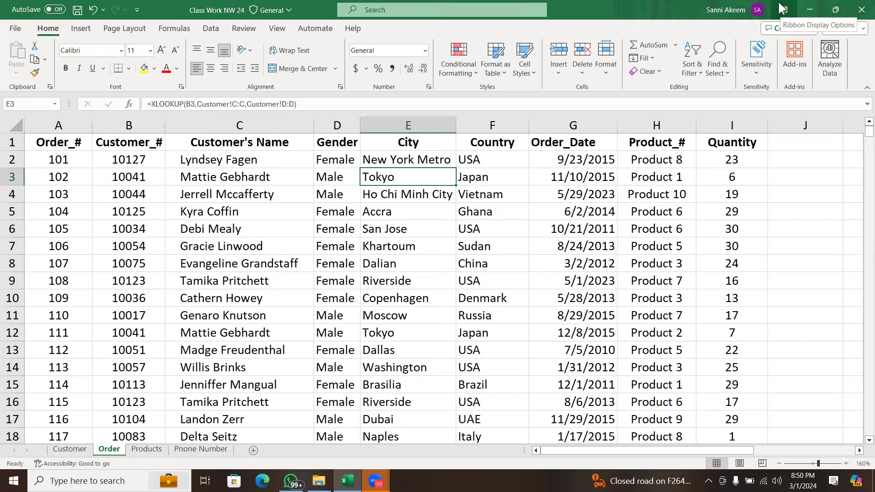
- Auto-hide the ribbon, and switch its display to tabs only
click(782, 8)
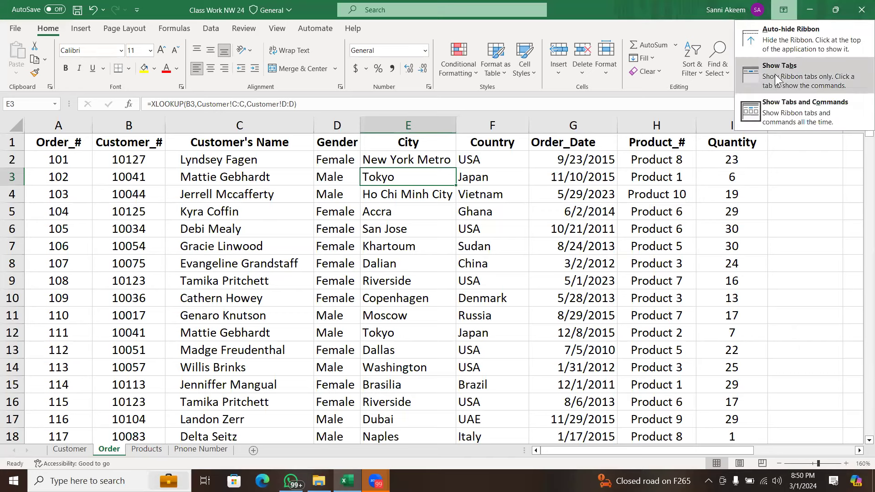
click(784, 33)
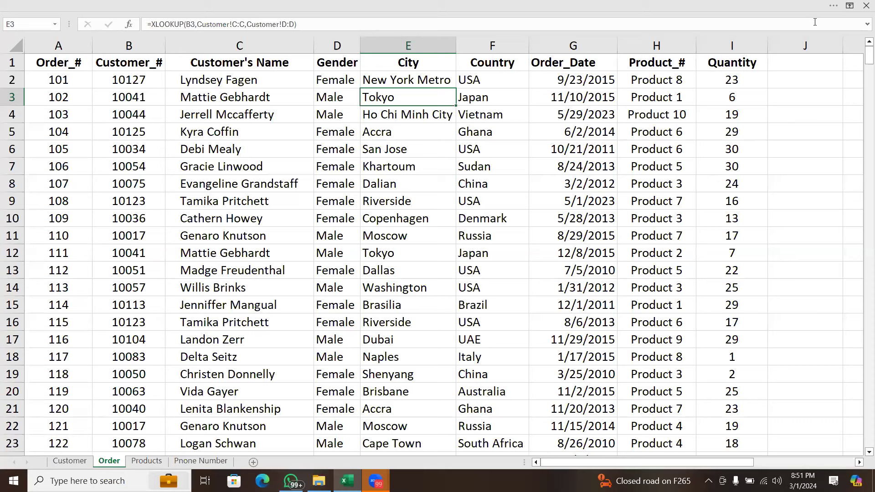
click(849, 6)
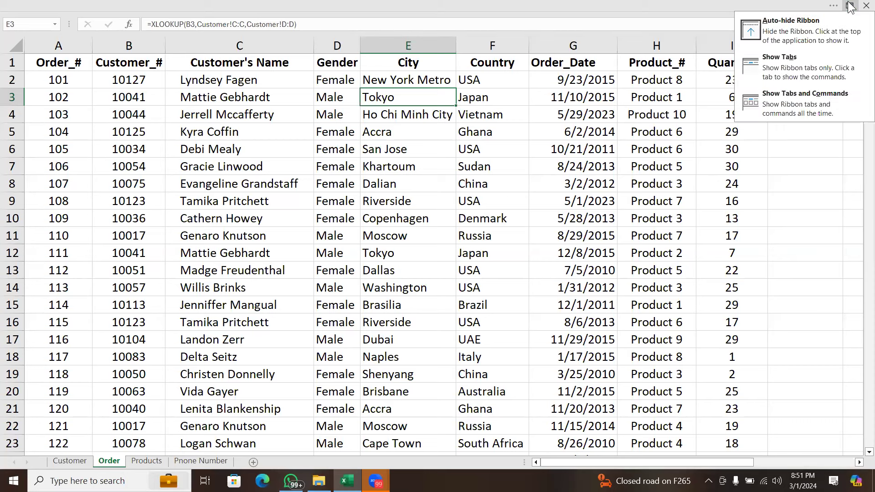
click(786, 80)
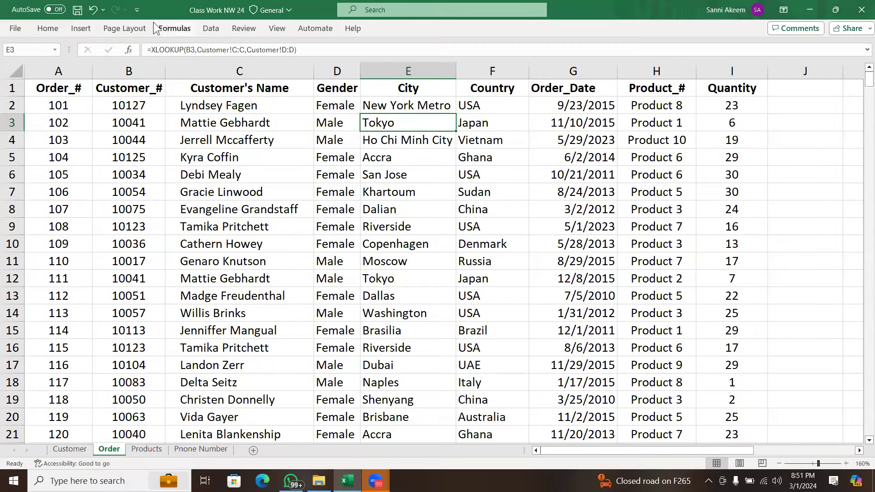
- Temporarily reveal the Home commands over the sheet and collapse them again, two times in a row
click(50, 33)
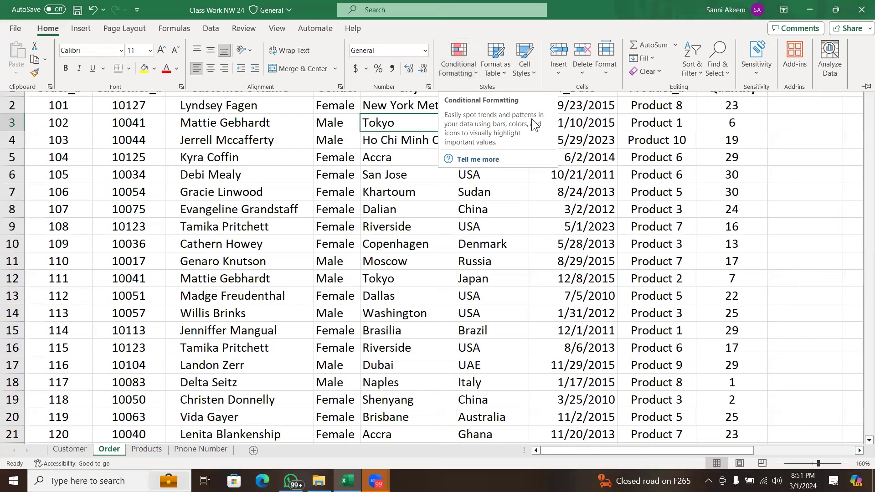
click(382, 124)
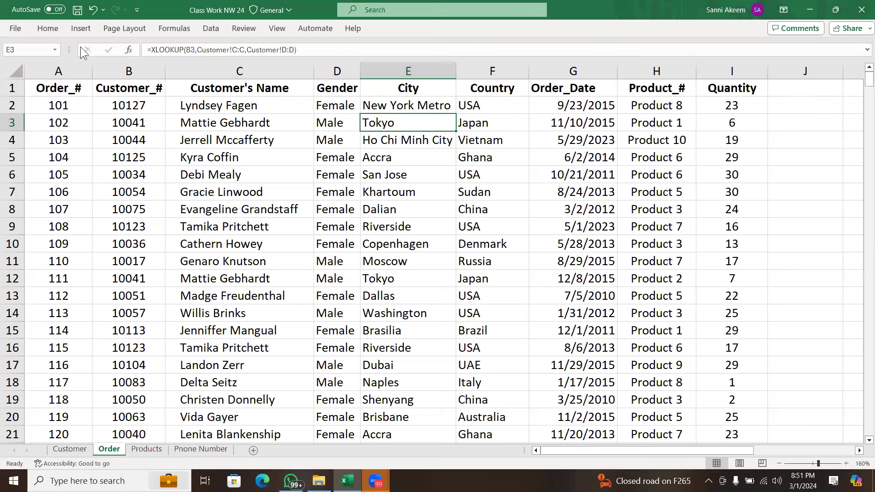
click(47, 30)
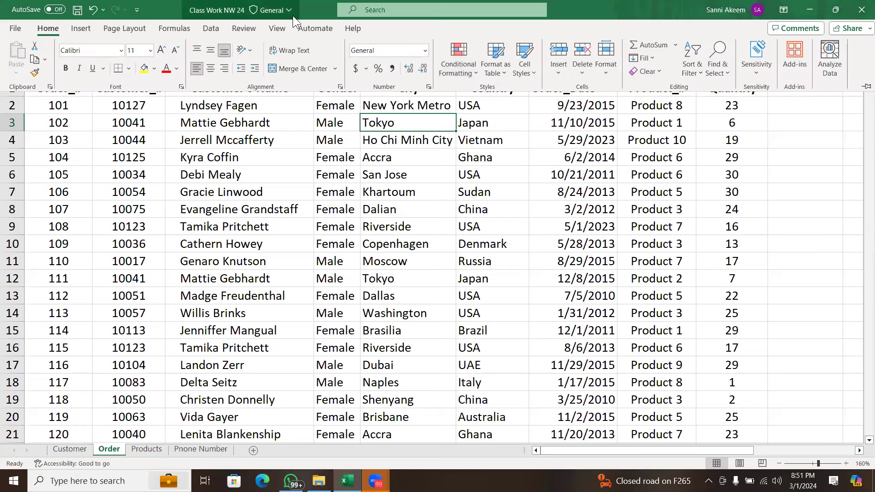
click(562, 126)
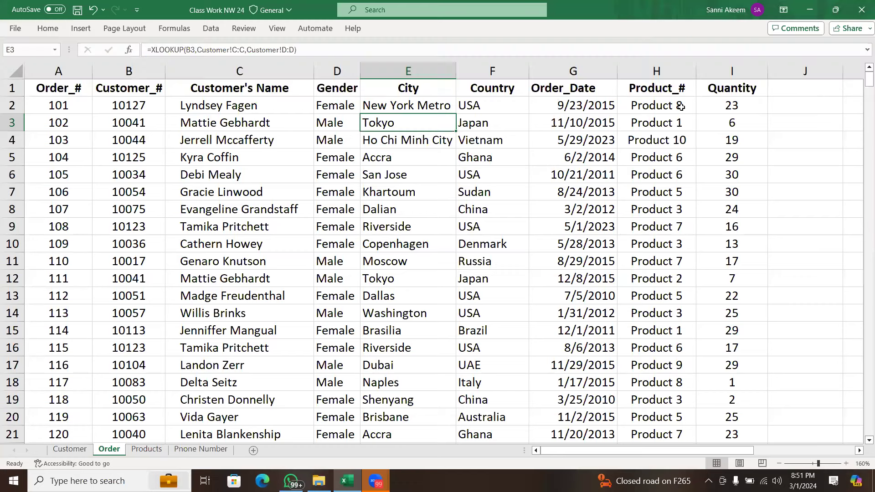
- Set the ribbon display back to showing both tabs and commands, and select F3 in the Country column
click(787, 6)
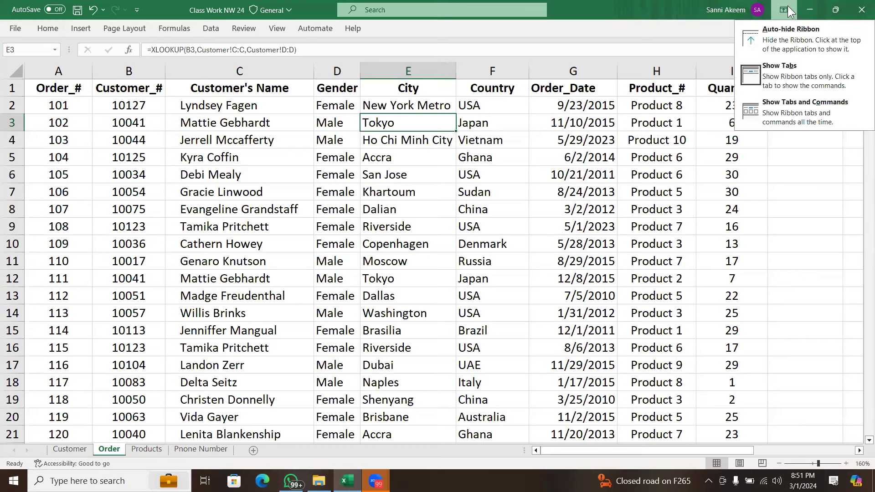
click(805, 102)
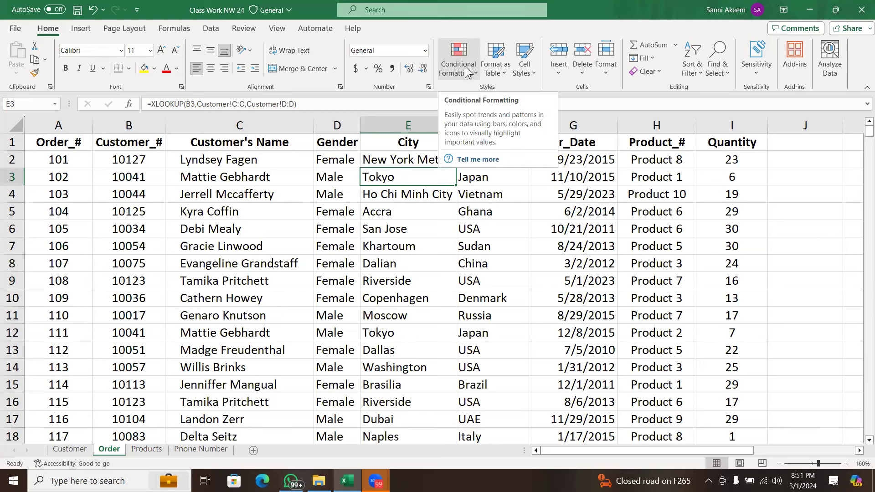
click(509, 177)
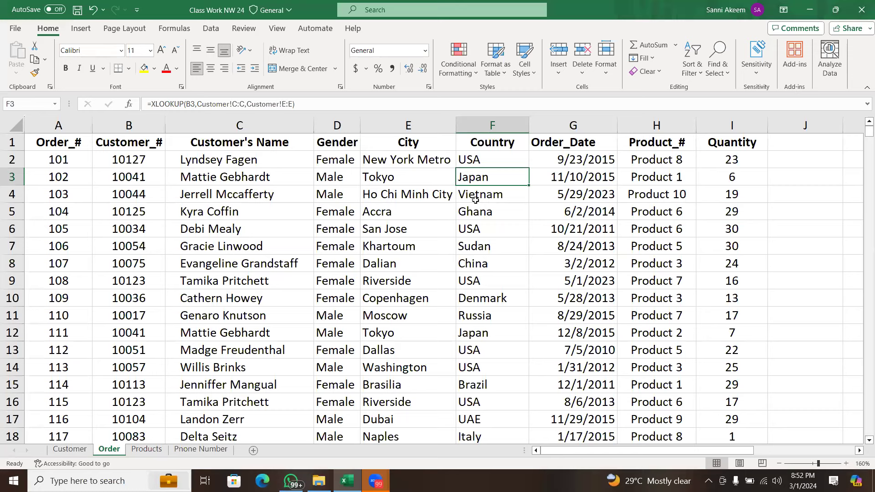
- On the Customer sheet, examine where the Full_Name, Gender, City and Country columns lie relative to the Customer_# lookup column
click(86, 451)
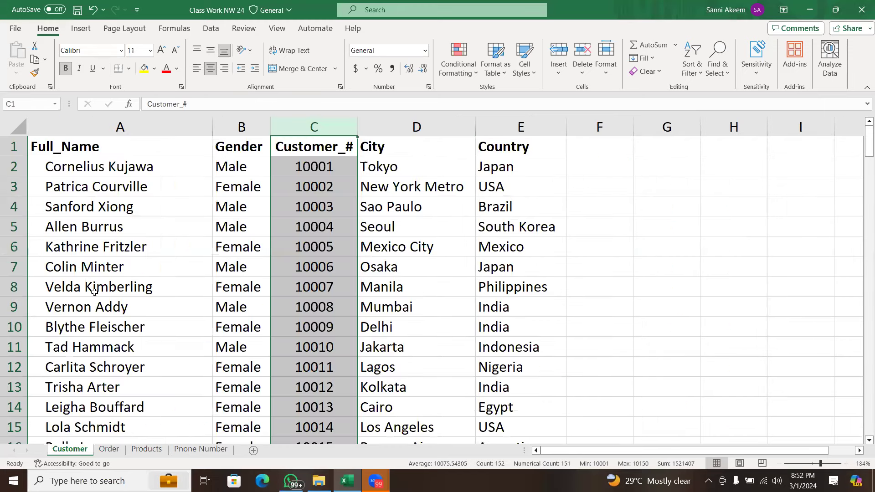
click(106, 128)
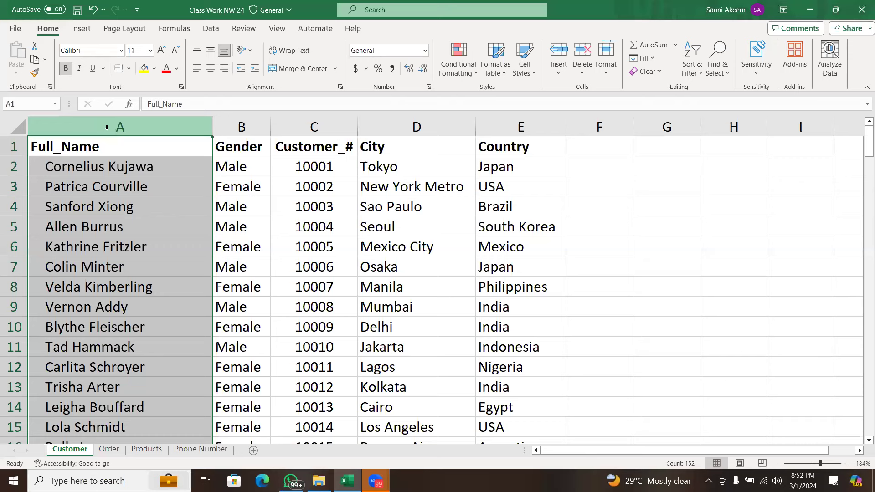
drag(107, 127, 313, 132)
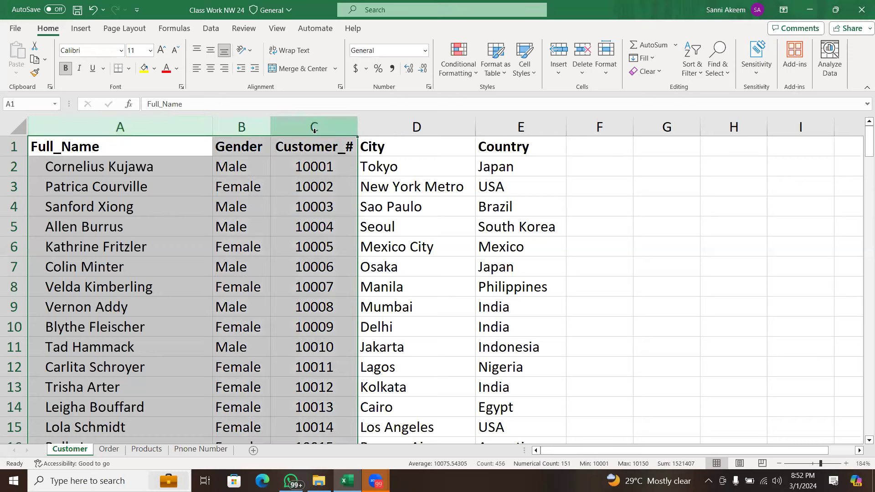
click(251, 129)
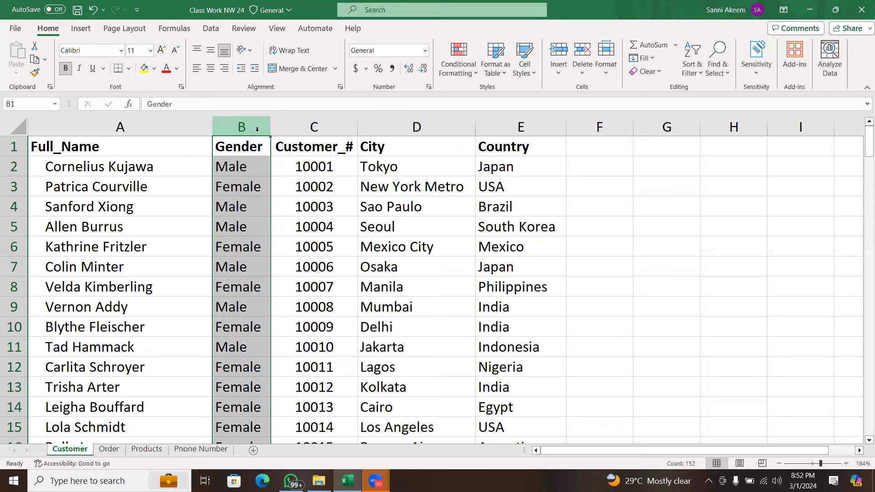
drag(158, 126, 178, 97)
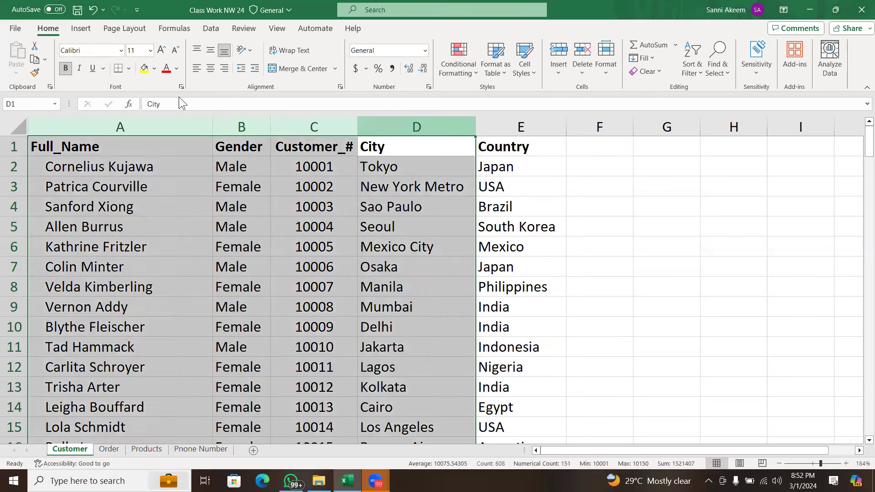
click(312, 126)
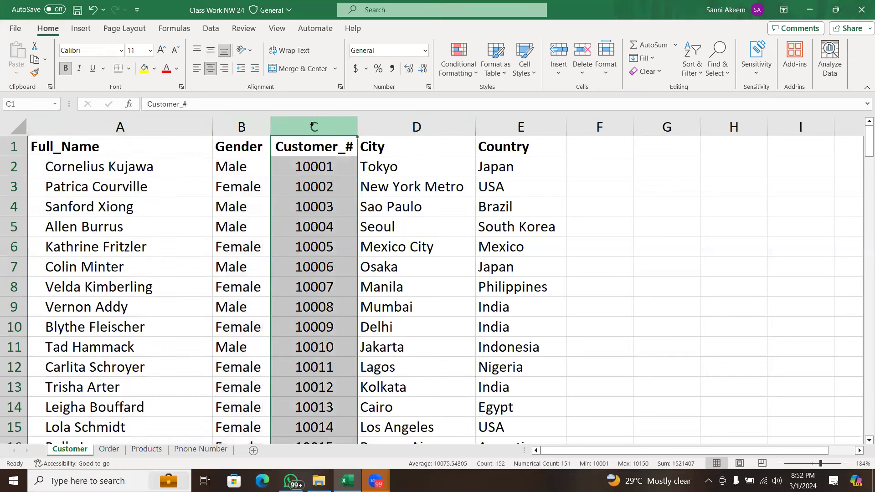
drag(312, 125, 122, 181)
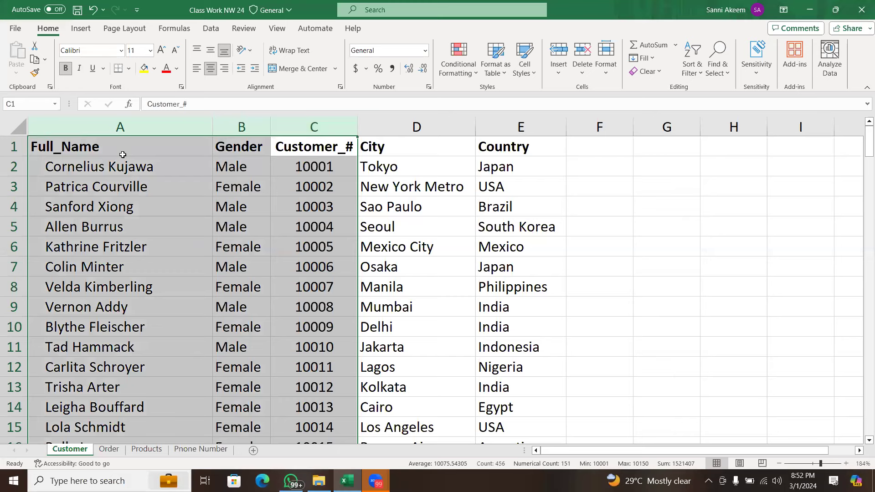
click(148, 131)
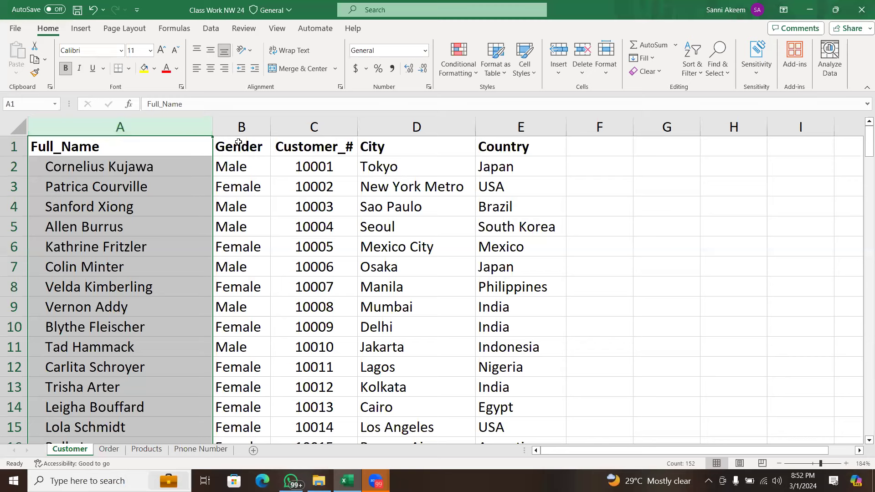
click(374, 132)
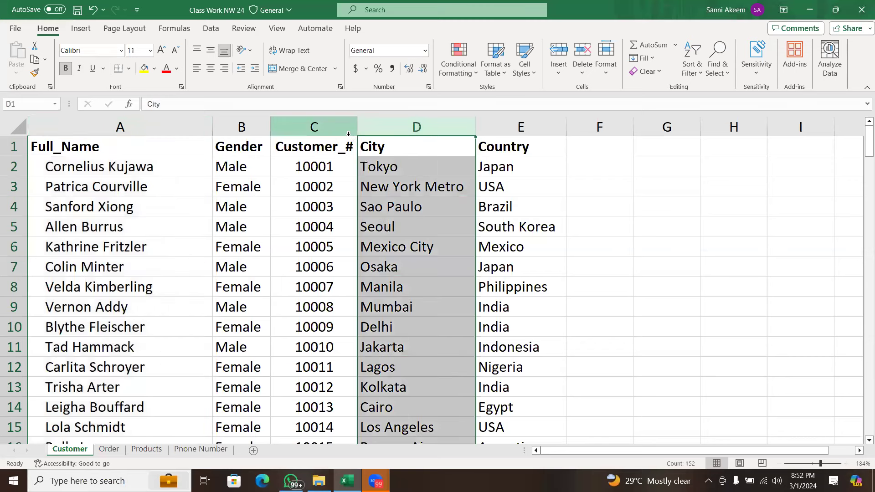
click(485, 128)
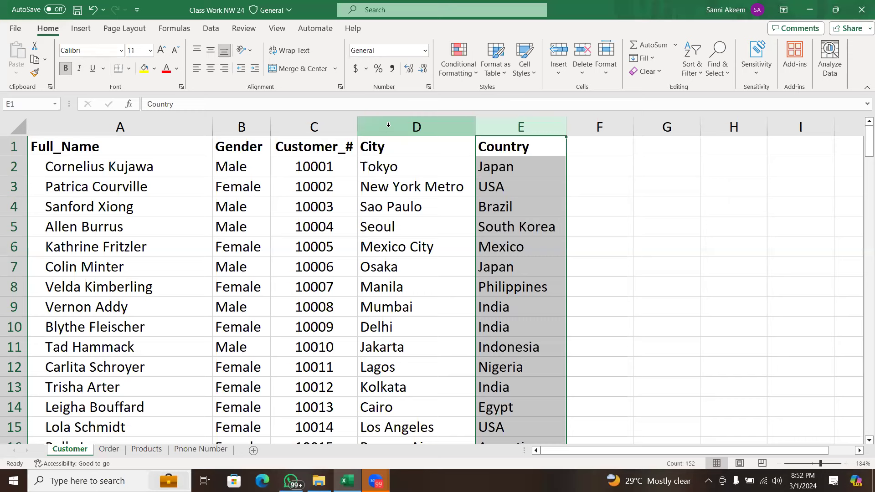
click(333, 130)
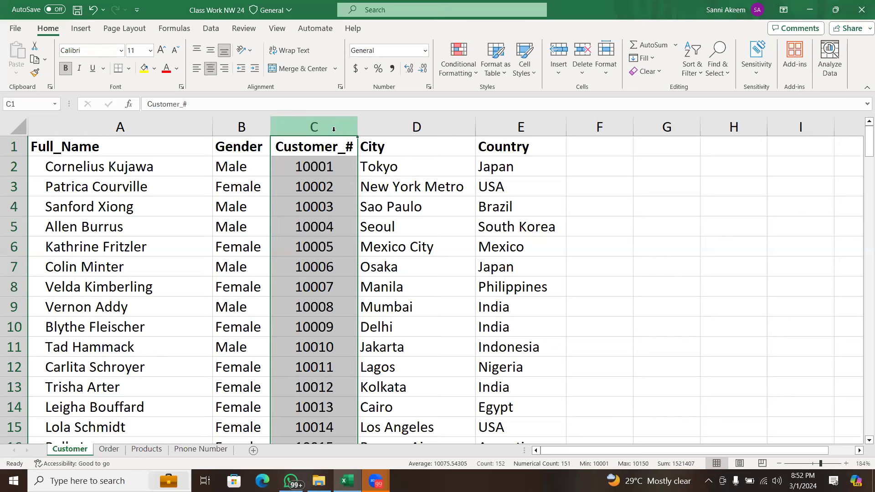